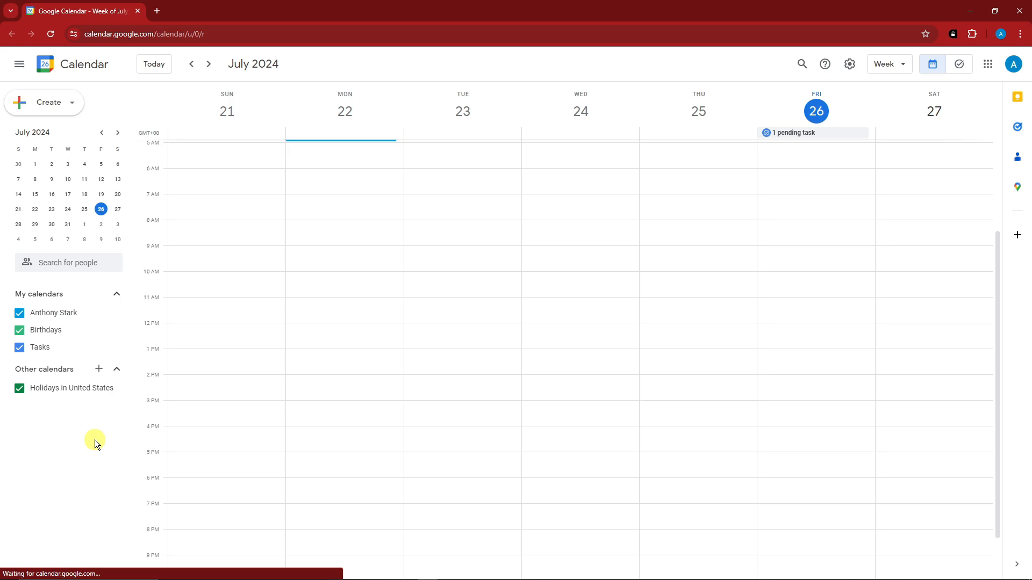
- View the settings and sharing page of the account owner's calendar and return to the week view
{"action": "left_click", "coordinate": [118, 296]}
{"action": "left_click", "coordinate": [118, 296]}
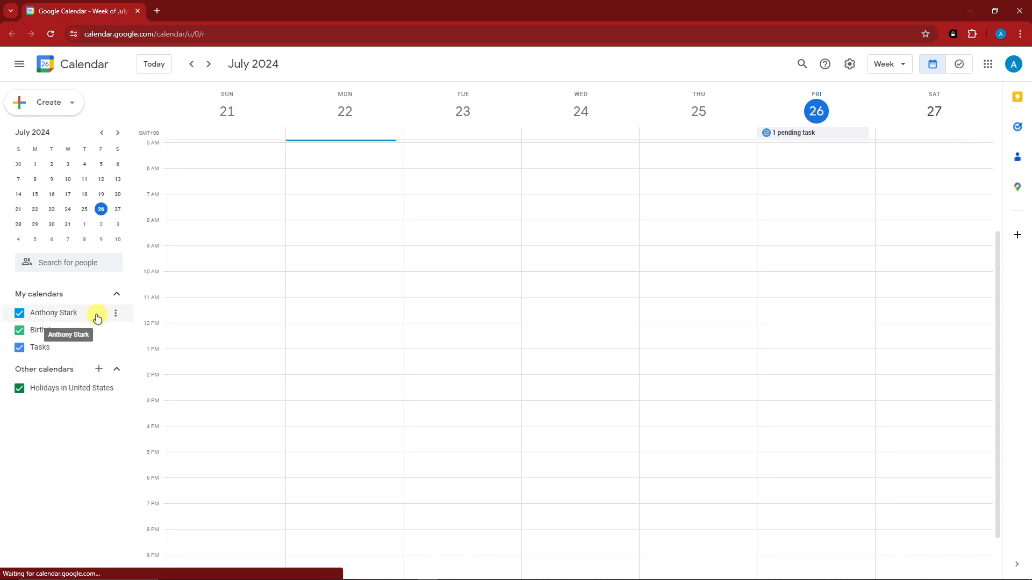
{"action": "left_click", "coordinate": [116, 314]}
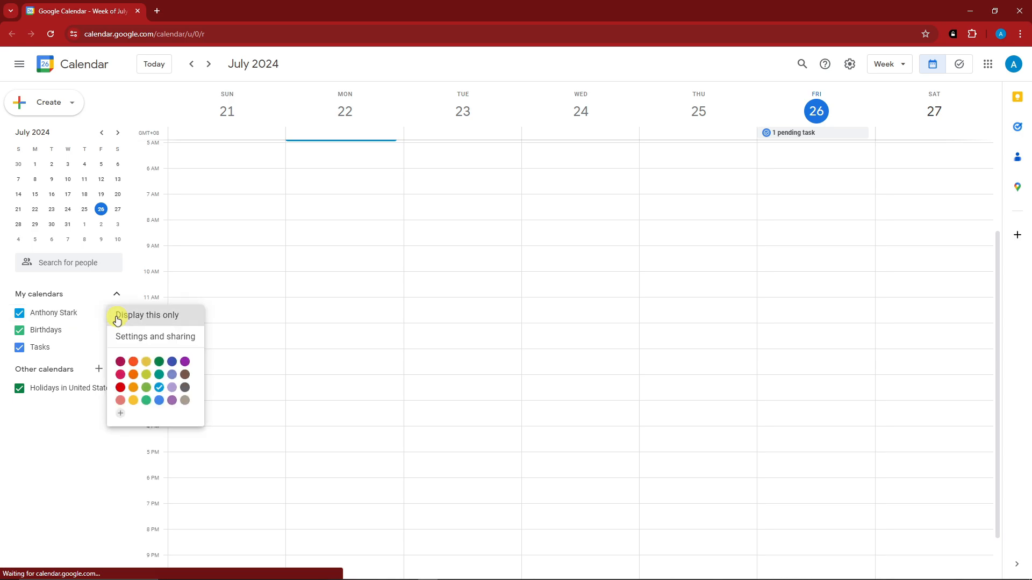
{"action": "left_click", "coordinate": [151, 338]}
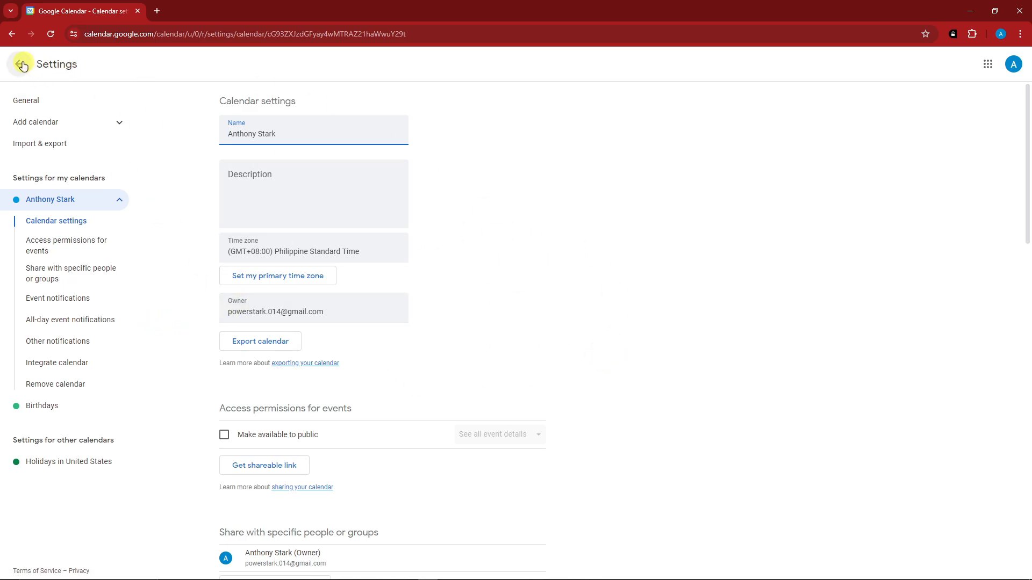
{"action": "left_click", "coordinate": [21, 65]}
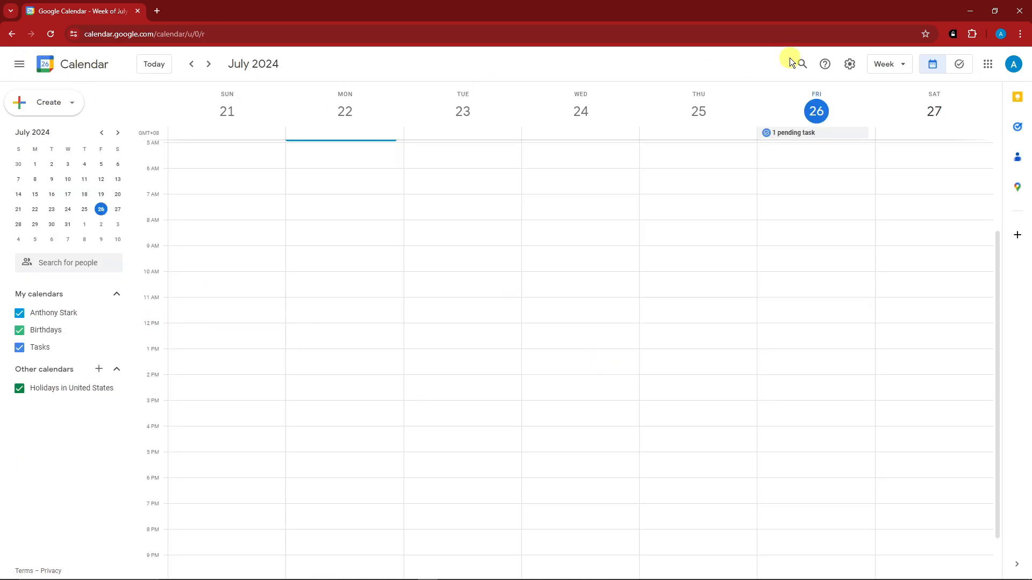
- View the general calendar settings page and return to the week view
{"action": "left_click", "coordinate": [850, 64]}
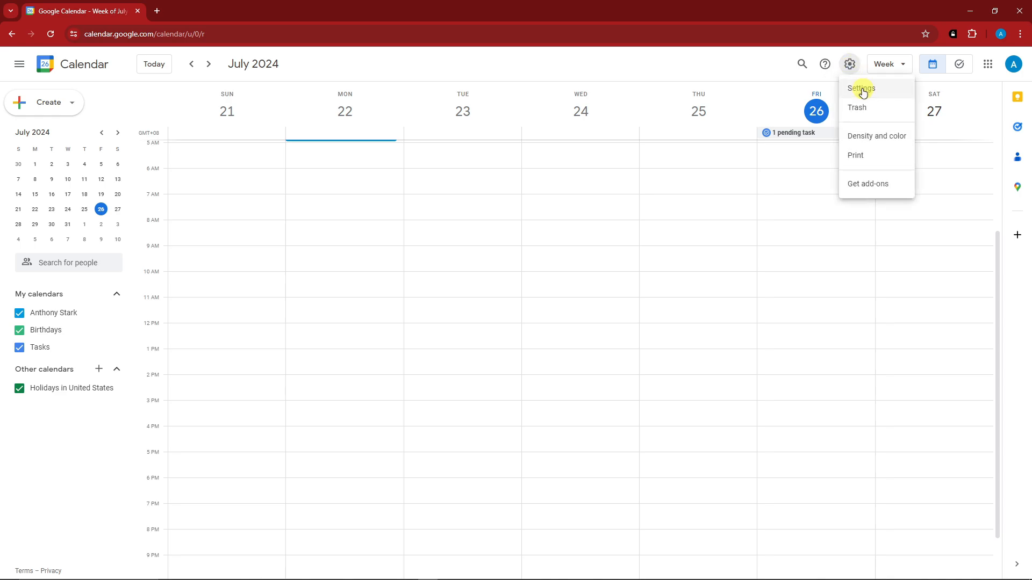
{"action": "left_click", "coordinate": [861, 89]}
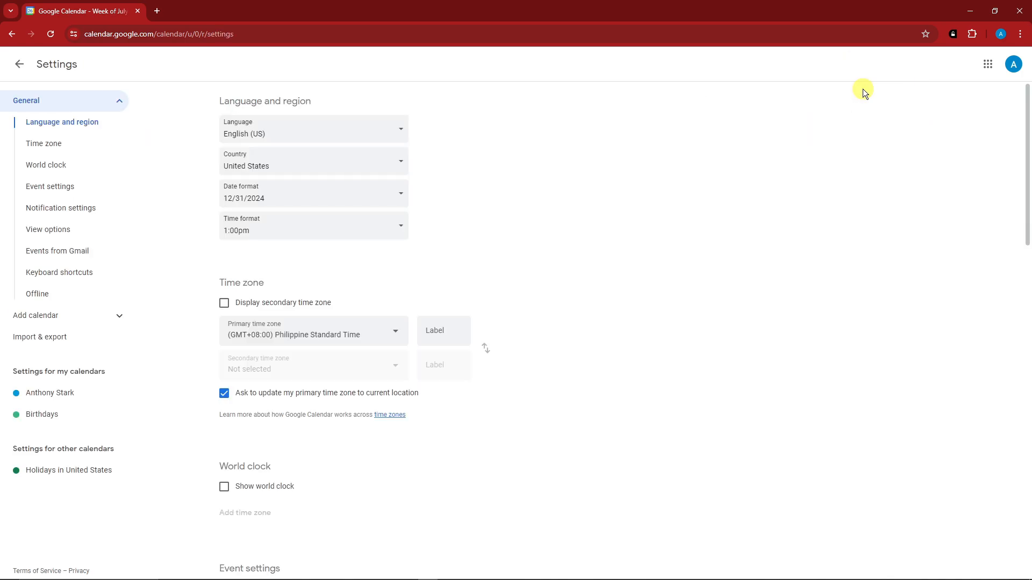
{"action": "left_click", "coordinate": [16, 64]}
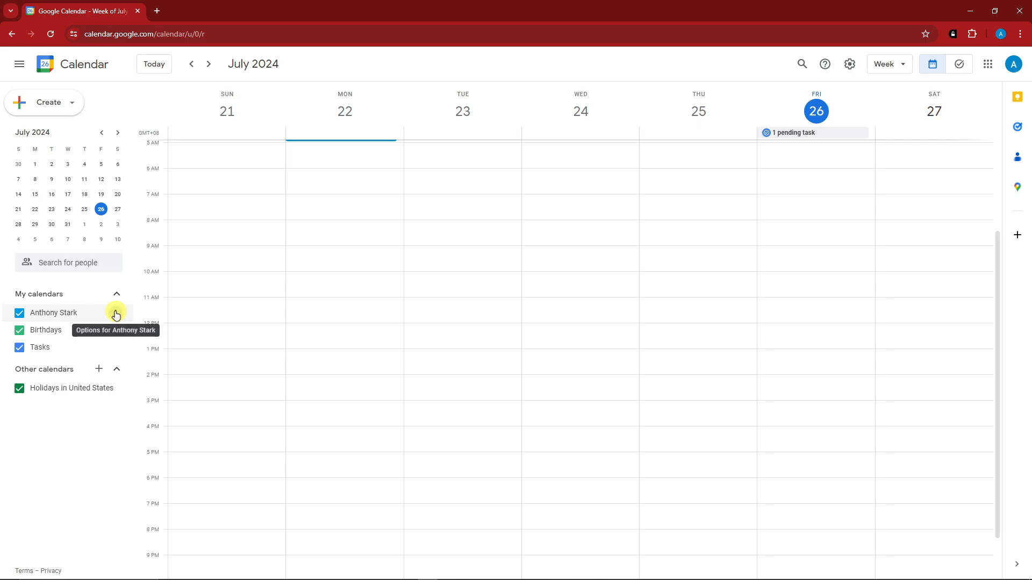
- Go to the Share with specific people or groups section in the settings of the account owner's calendar
{"action": "left_click", "coordinate": [116, 314]}
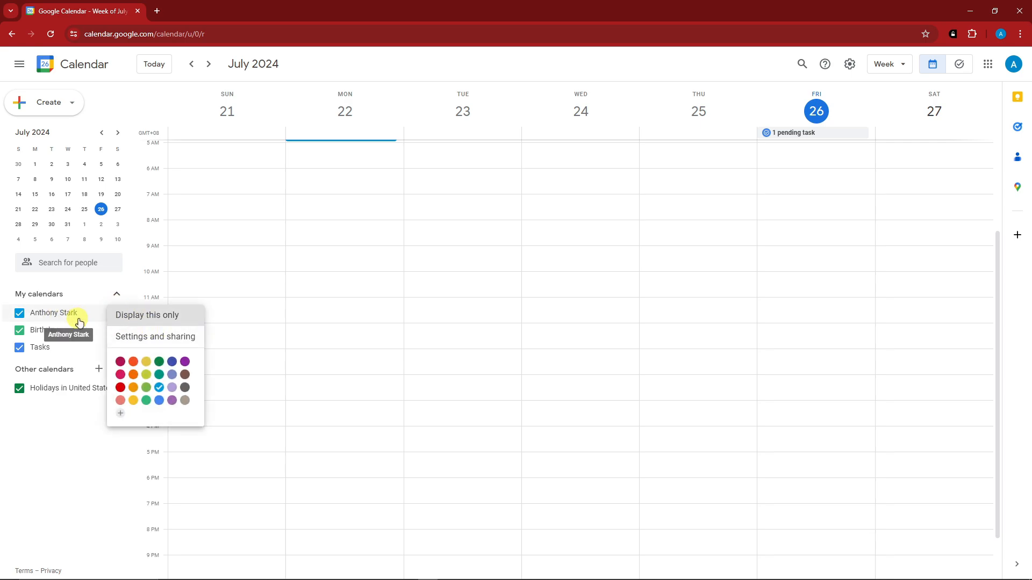
{"action": "left_click", "coordinate": [143, 337]}
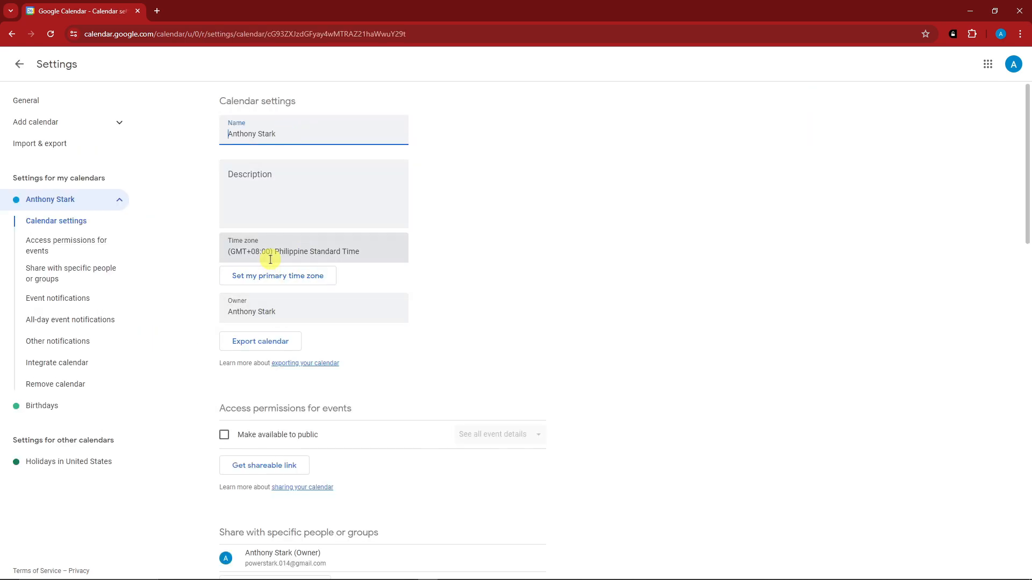
{"action": "left_click", "coordinate": [61, 272]}
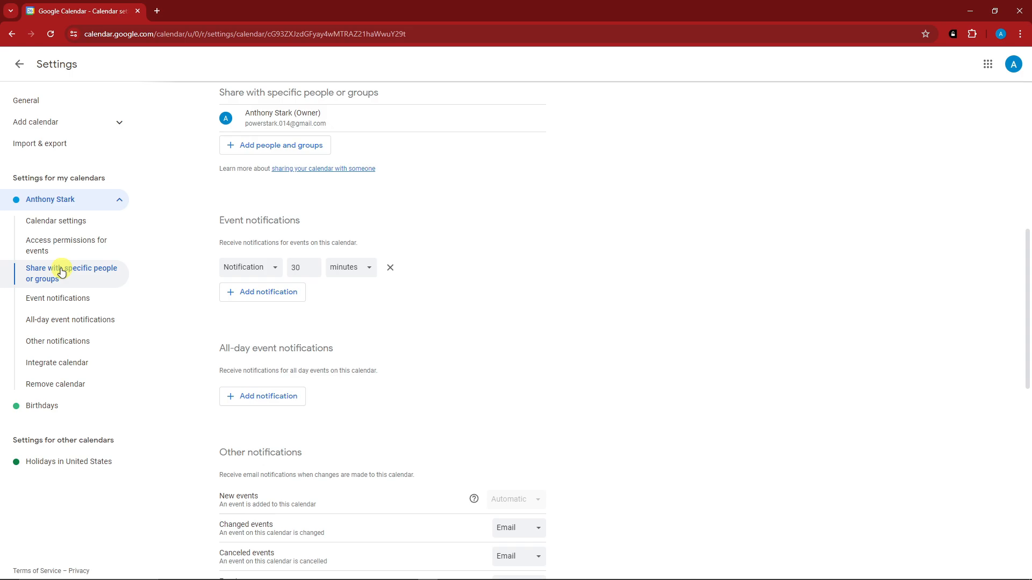
{"action": "left_click_drag", "start_coordinate": [230, 97], "coordinate": [389, 197]}
{"action": "scroll", "coordinate": [392, 243], "scroll_direction": "down", "scroll_amount": 1}
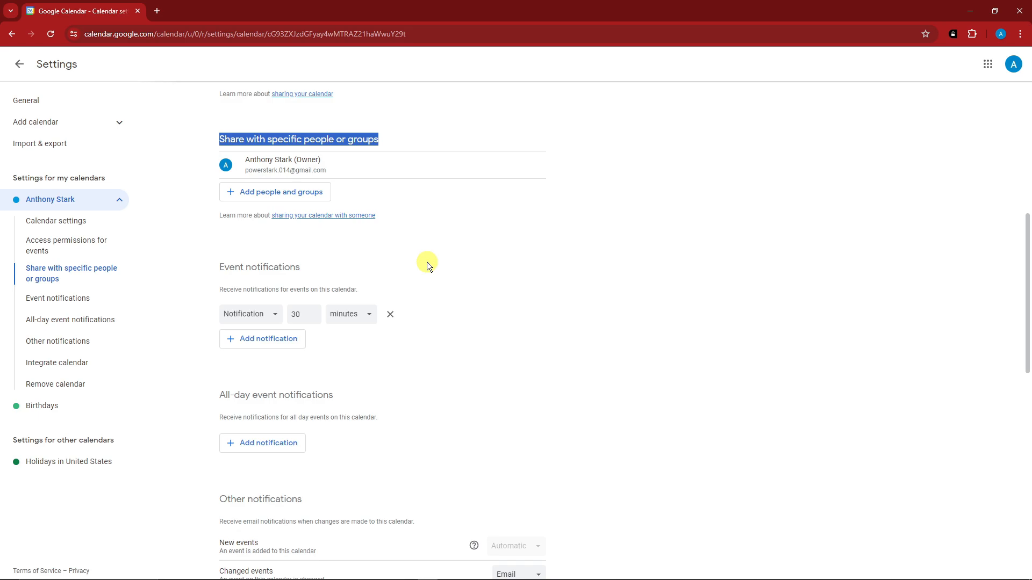
- Share the calendar with the first suggested contact using the See all event details permission and send the invitation
{"action": "left_click", "coordinate": [241, 199]}
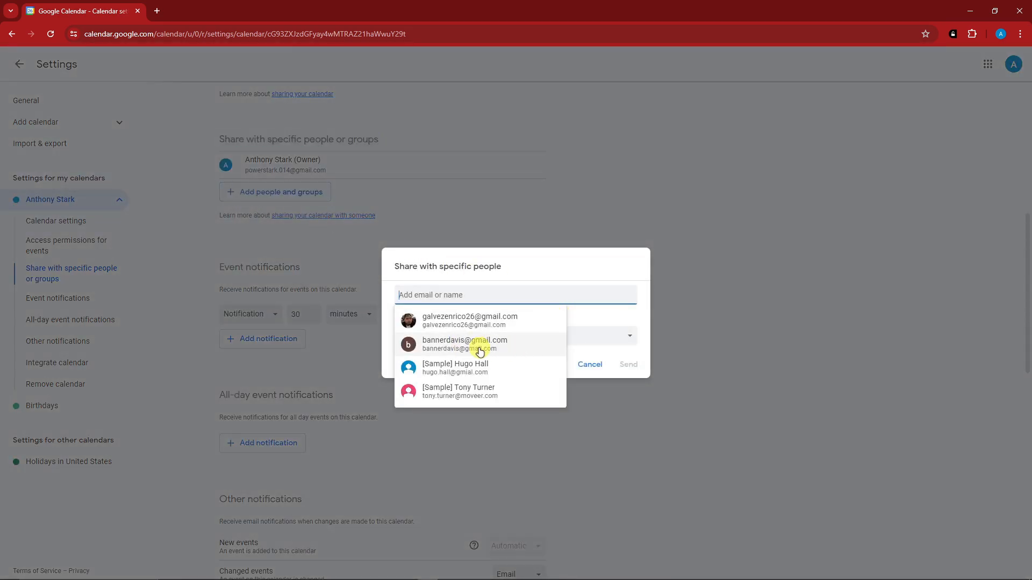
{"action": "left_click", "coordinate": [469, 321]}
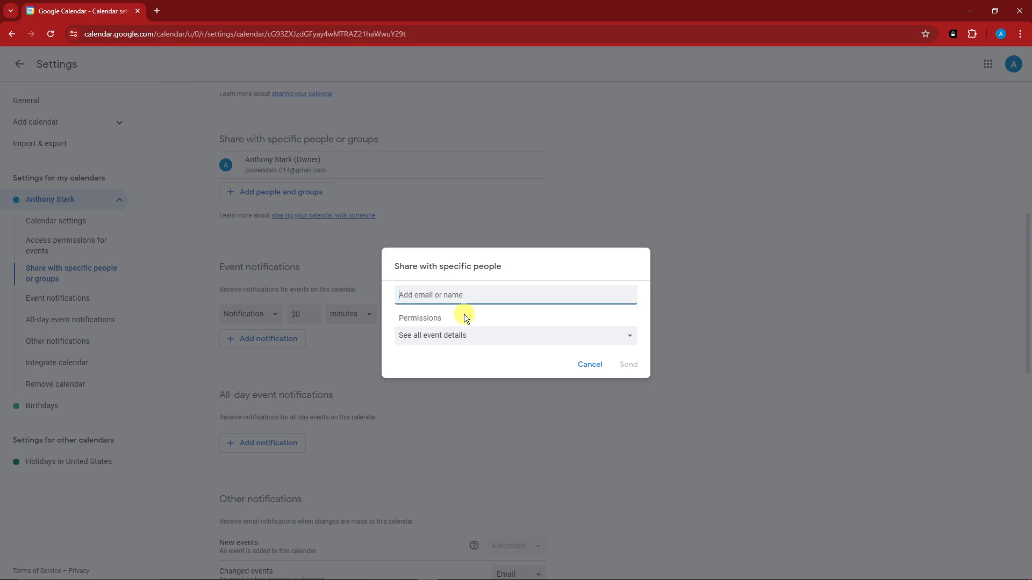
{"action": "left_click", "coordinate": [631, 350]}
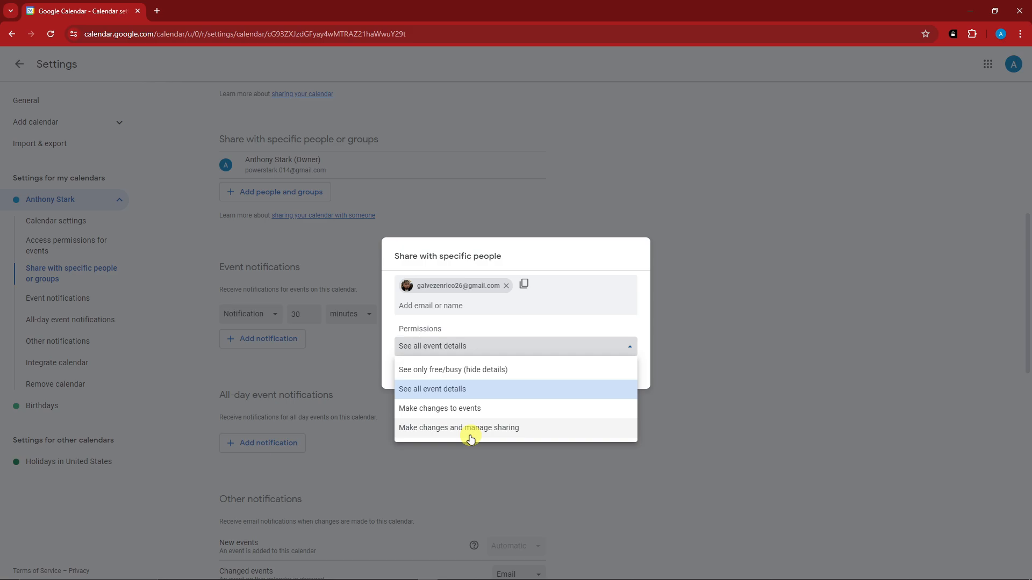
{"action": "left_click", "coordinate": [400, 348]}
{"action": "left_click", "coordinate": [626, 376]}
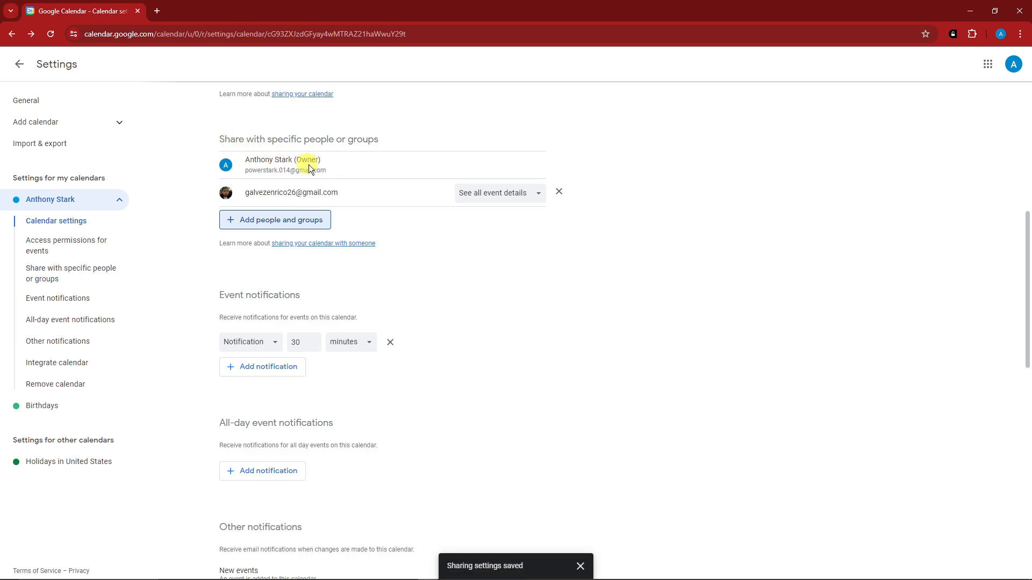
- Look through the events of the week of July 21 to 27, 2024 on the shared calendar
{"action": "scroll", "coordinate": [420, 293], "scroll_direction": "down", "scroll_amount": 1}
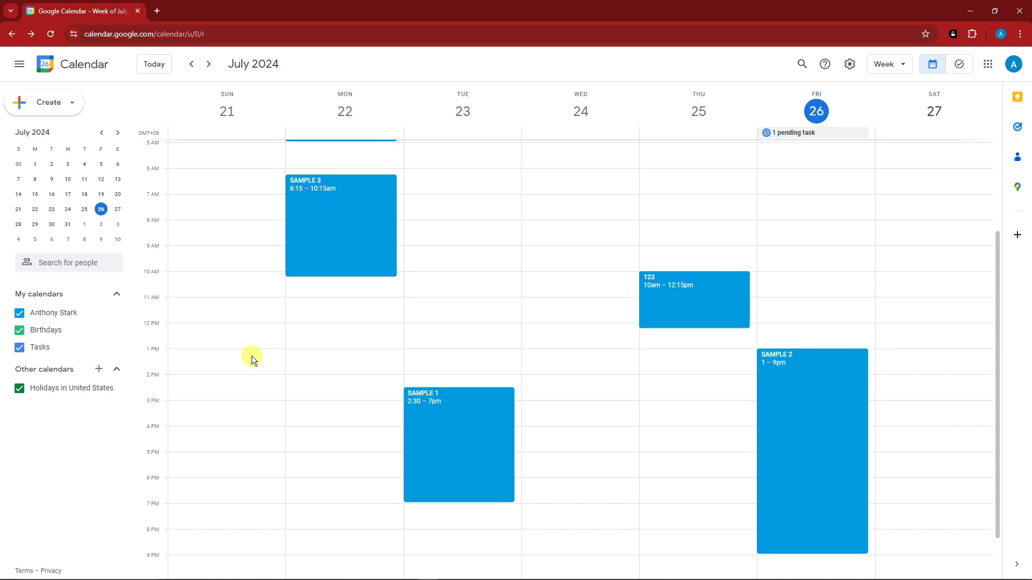
{"action": "scroll", "coordinate": [414, 352], "scroll_direction": "up", "scroll_amount": 3}
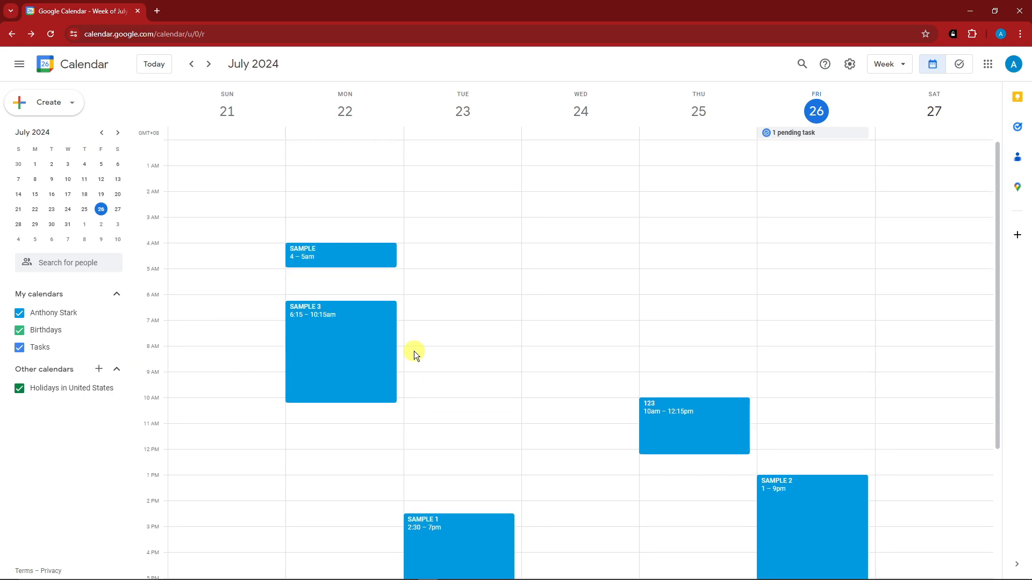
{"action": "scroll", "coordinate": [786, 440], "scroll_direction": "down", "scroll_amount": 3}
{"action": "scroll", "coordinate": [371, 281], "scroll_direction": "down", "scroll_amount": 1}
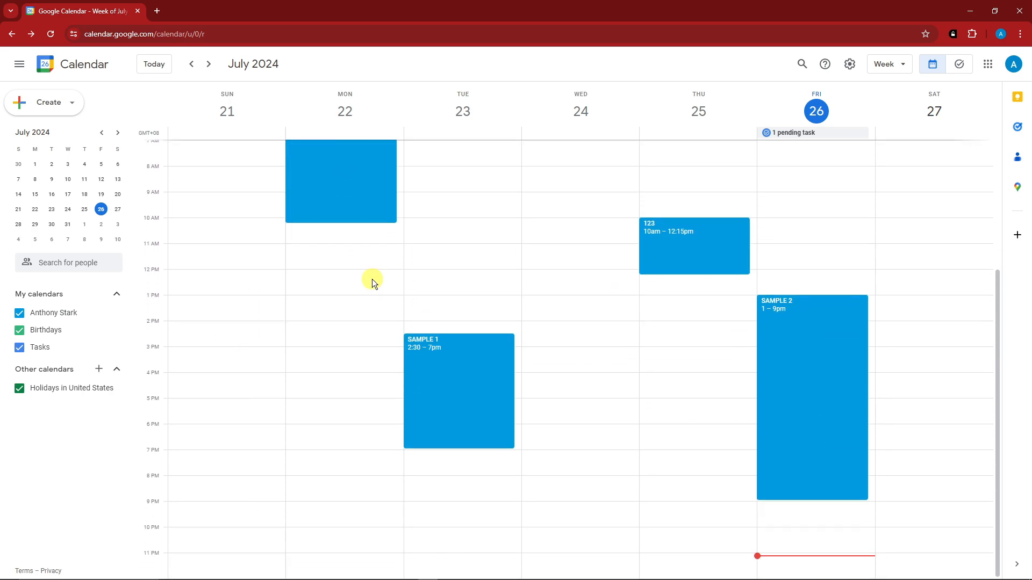
{"action": "scroll", "coordinate": [366, 288], "scroll_direction": "up", "scroll_amount": 3}
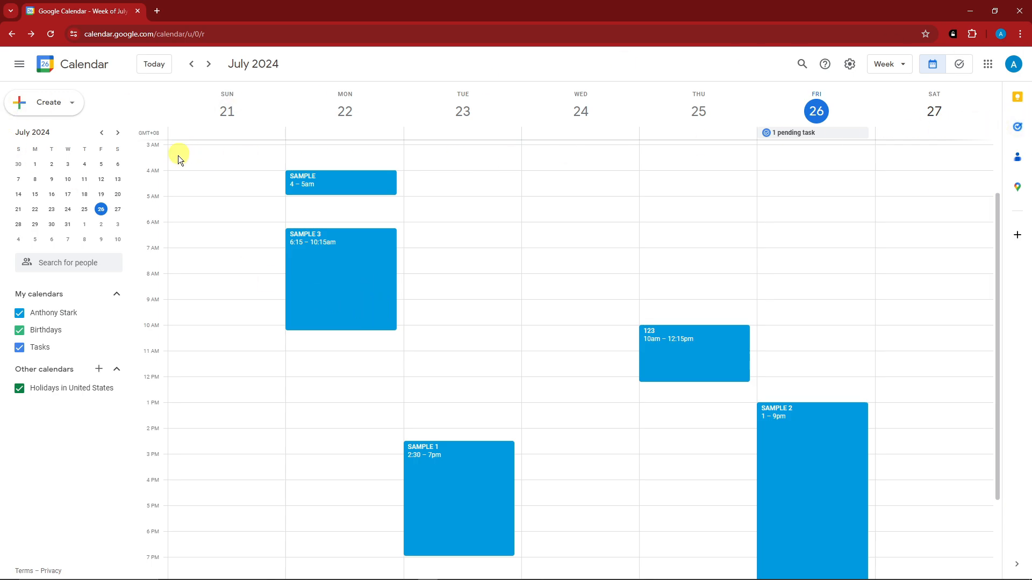
{"action": "left_click", "coordinate": [113, 314]}
{"action": "left_click", "coordinate": [78, 477]}
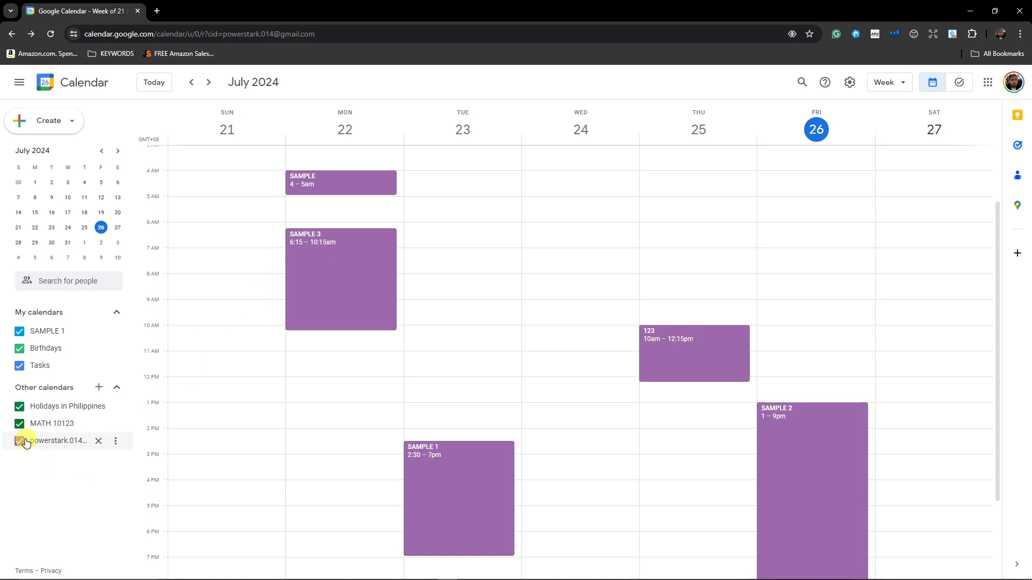
- Try yellow, Basil green and light green as the shared calendar's color in the recipient's account, and settle on orange
{"action": "left_click", "coordinate": [116, 443]}
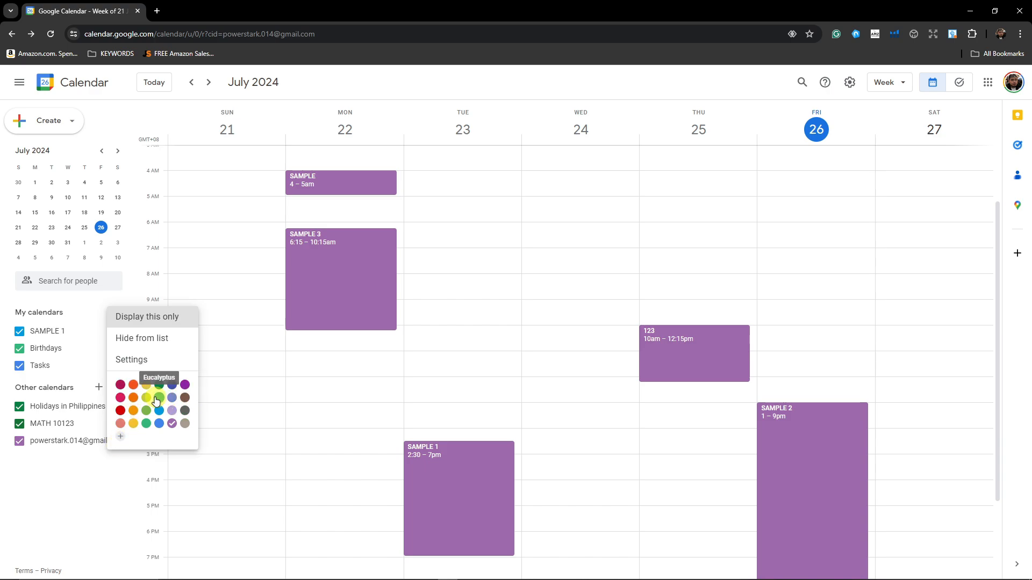
{"action": "left_click", "coordinate": [145, 391]}
{"action": "left_click", "coordinate": [118, 441]}
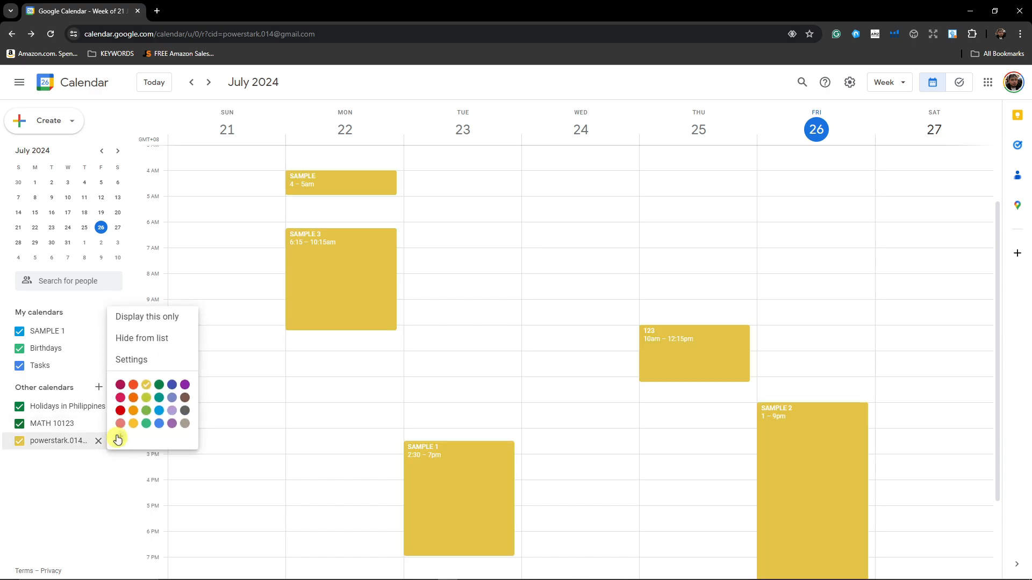
{"action": "left_click", "coordinate": [160, 388]}
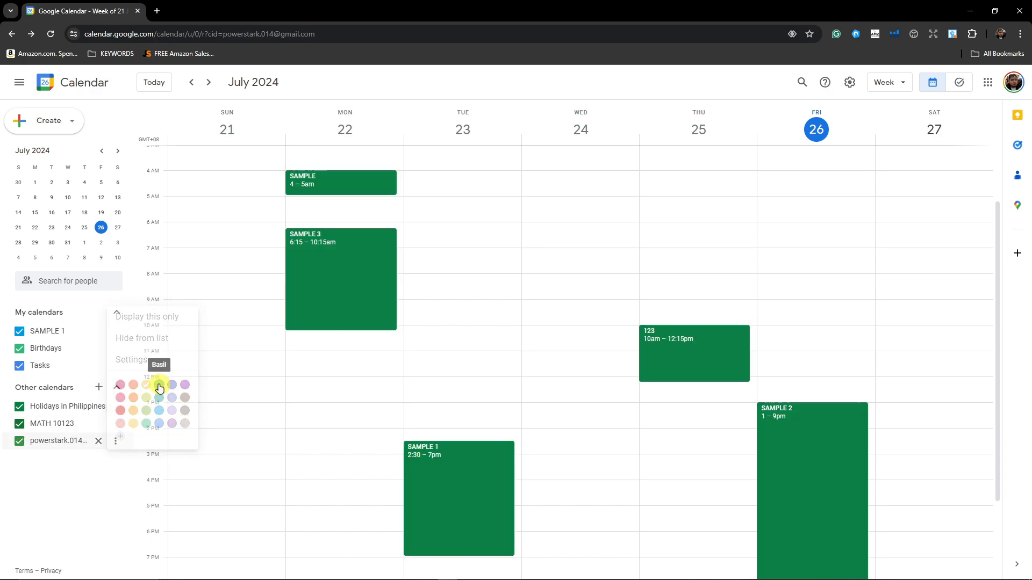
{"action": "left_click", "coordinate": [116, 442]}
{"action": "left_click", "coordinate": [148, 412]}
{"action": "left_click", "coordinate": [118, 440]}
{"action": "left_click", "coordinate": [132, 414]}
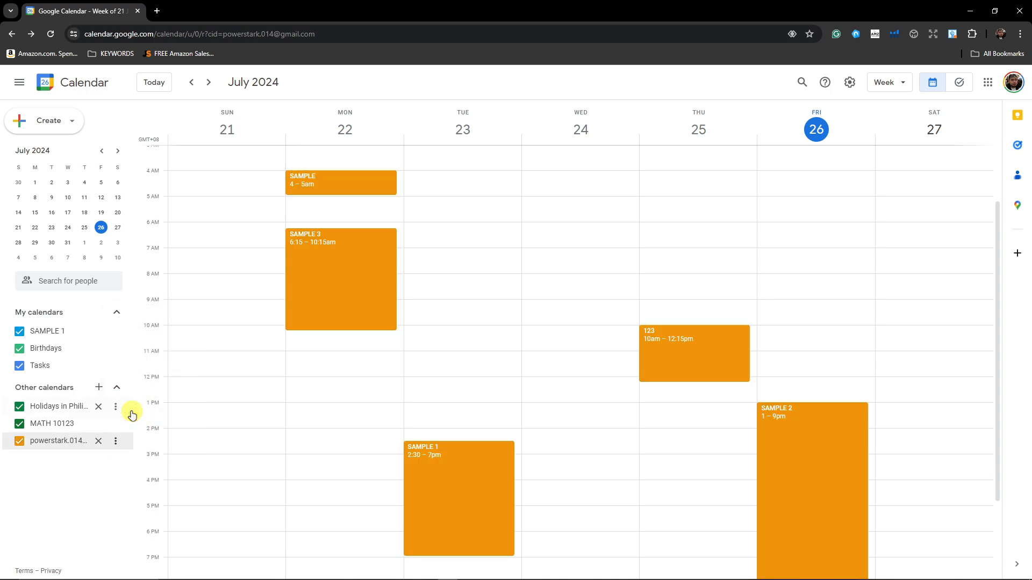
- Examine the details and available options of the shared SAMPLE event on Monday, July 22
{"action": "left_click", "coordinate": [366, 186]}
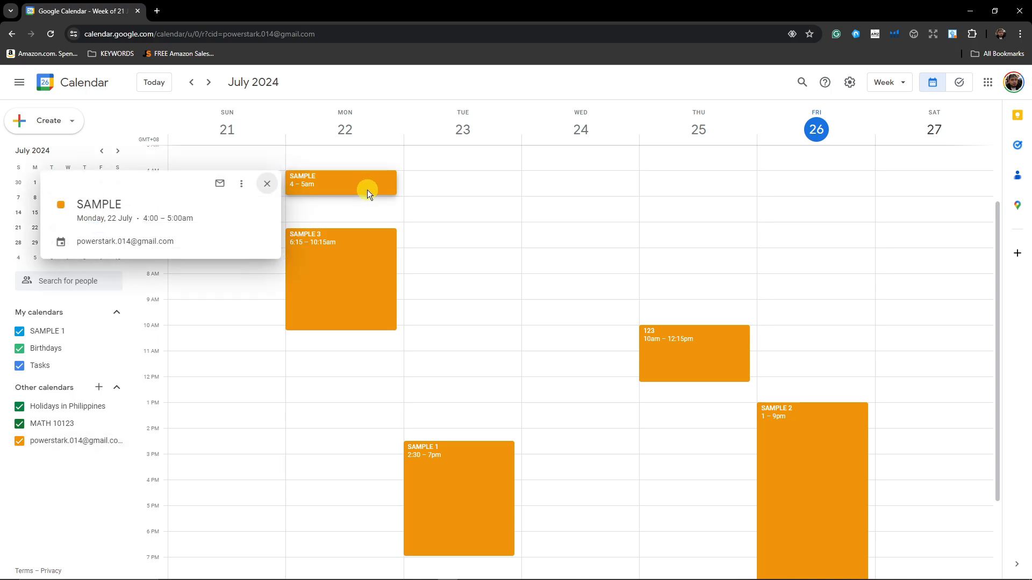
{"action": "left_click", "coordinate": [241, 184]}
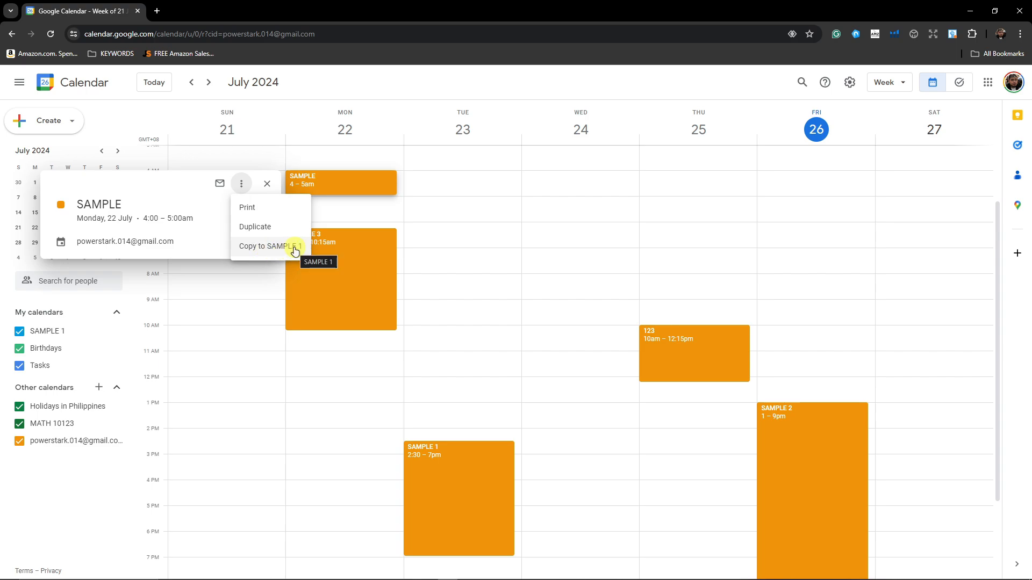
{"action": "left_click", "coordinate": [78, 513]}
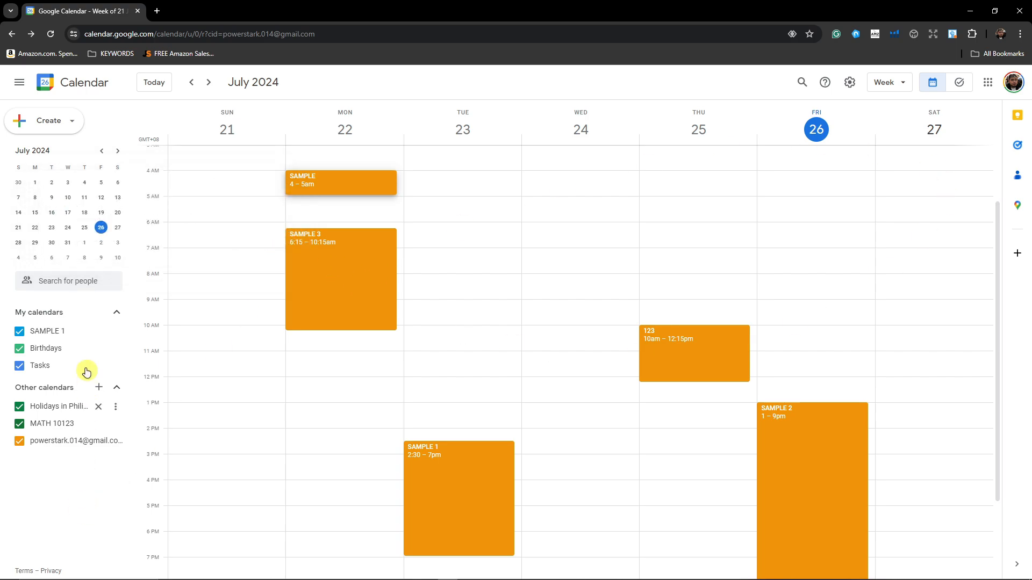
{"action": "left_click", "coordinate": [382, 182]}
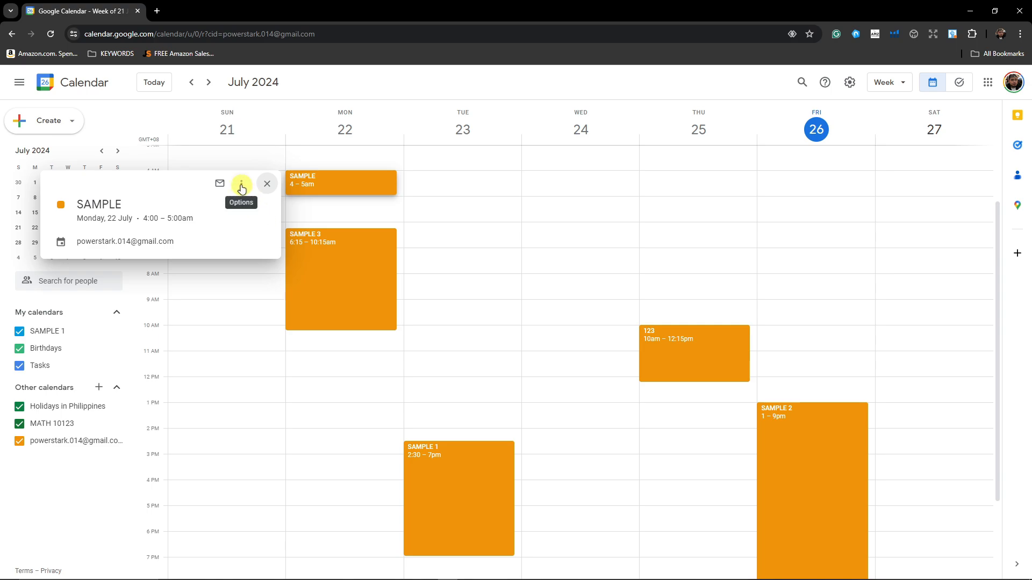
{"action": "left_click", "coordinate": [421, 215]}
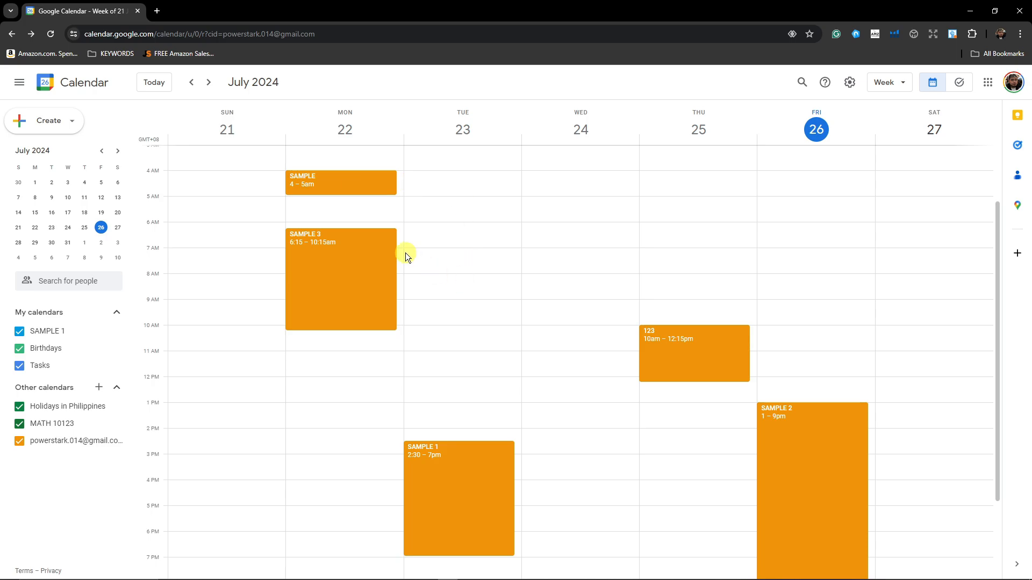
{"action": "left_click", "coordinate": [346, 184]}
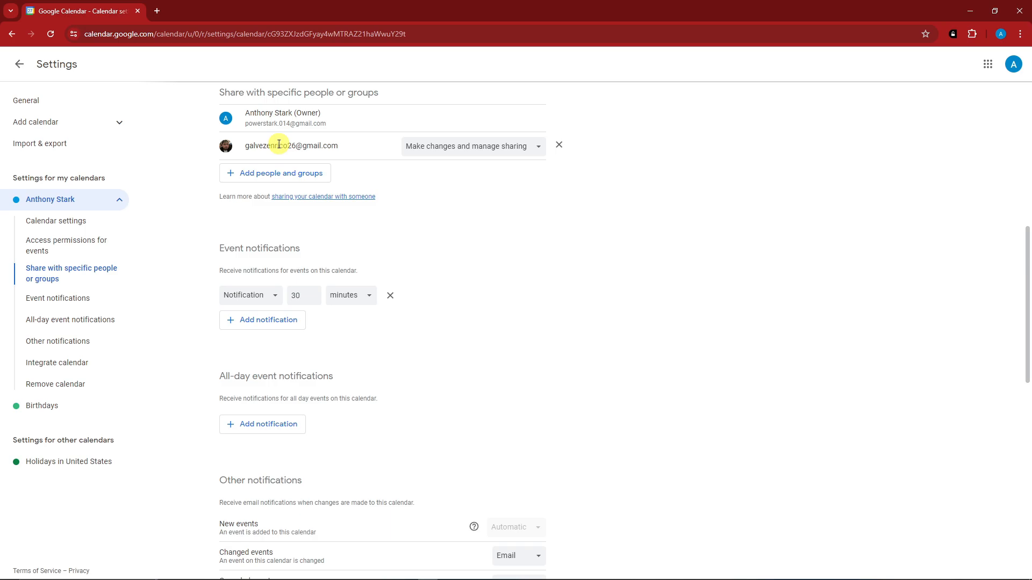
- Start another share invitation in the owner's calendar settings and add three more suggested contacts as recipients
{"action": "left_click", "coordinate": [270, 172]}
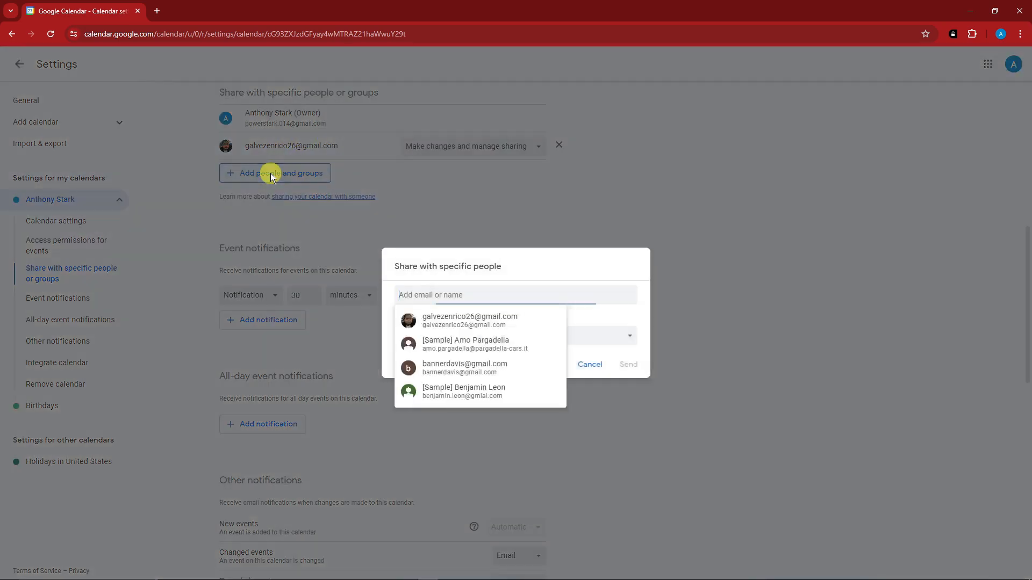
{"action": "left_click", "coordinate": [482, 366]}
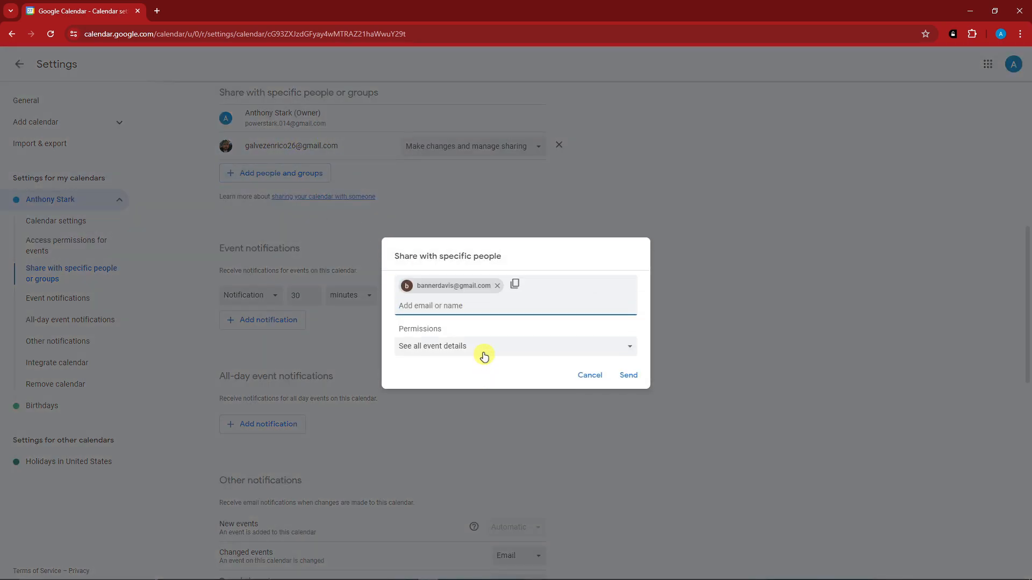
{"action": "left_click", "coordinate": [477, 310]}
{"action": "left_click", "coordinate": [460, 398]}
{"action": "left_click", "coordinate": [457, 302]}
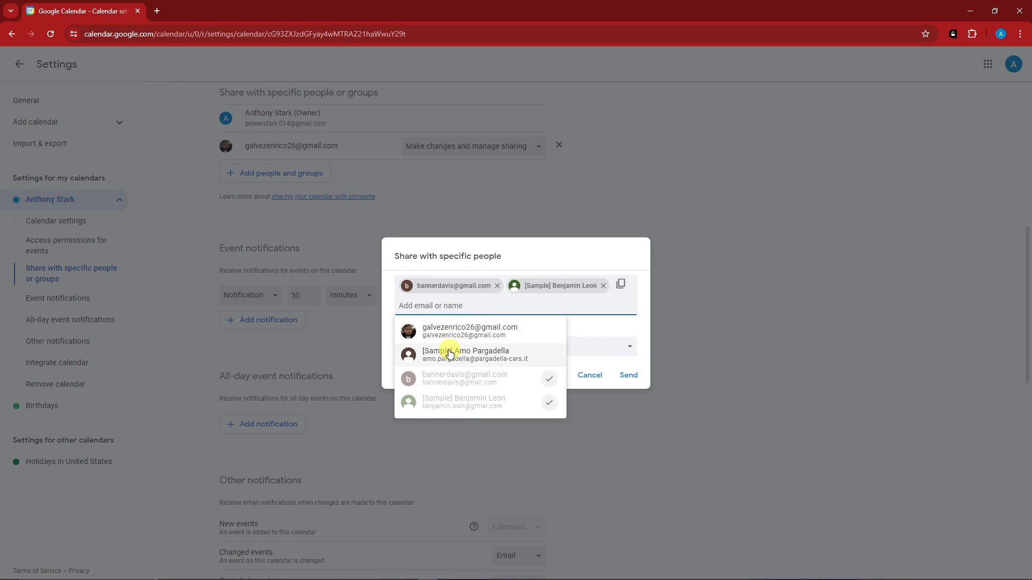
{"action": "left_click", "coordinate": [459, 352]}
- Review the permission levels offered for the new recipients, keeping See all event details selected
{"action": "left_click", "coordinate": [617, 358]}
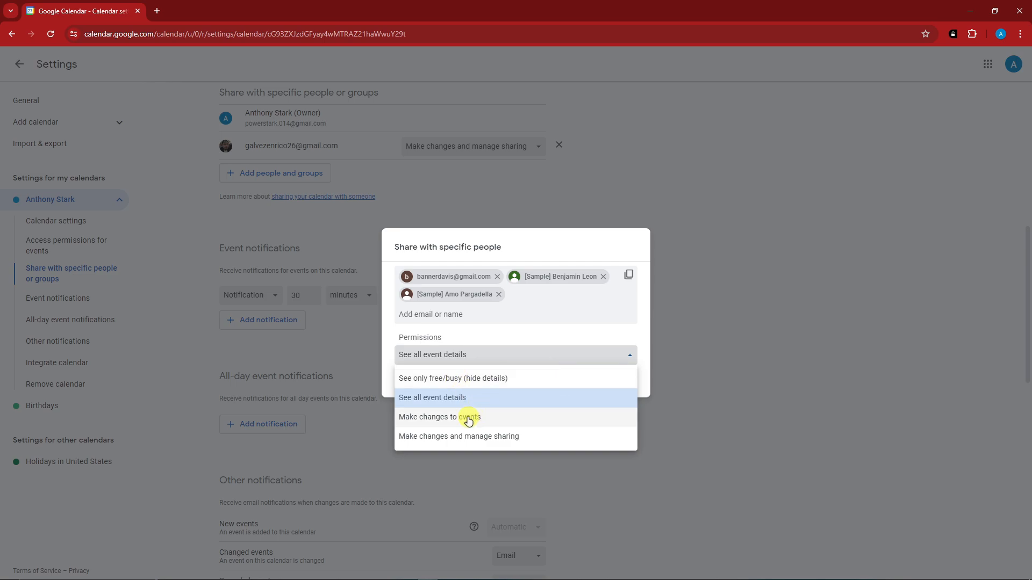
{"action": "left_click", "coordinate": [391, 332]}
{"action": "mouse_move", "coordinate": [499, 281]}
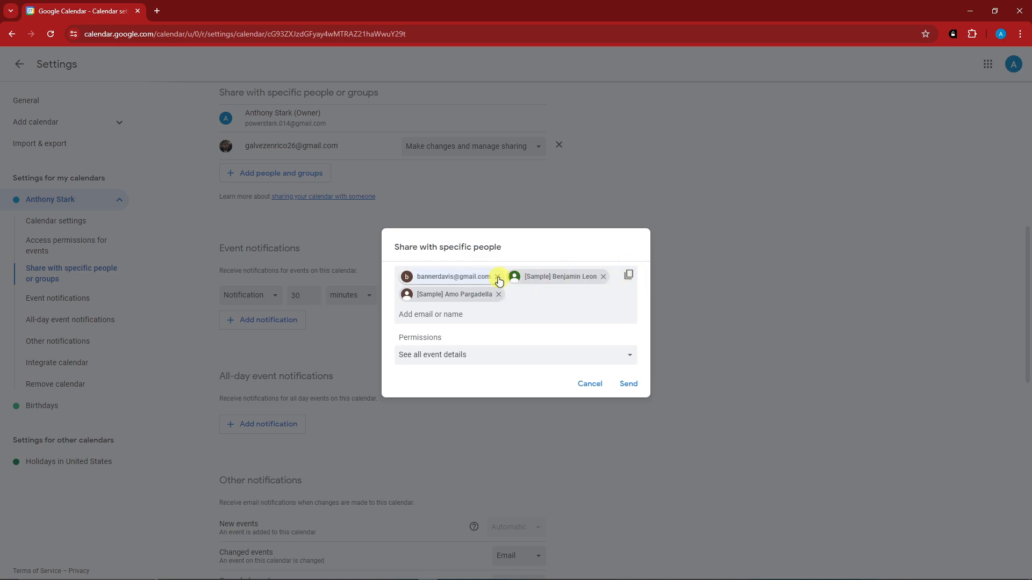
- Remove all three recipients from the pending share invitation and discard the invitation
{"action": "left_click", "coordinate": [497, 276]}
{"action": "left_click", "coordinate": [605, 286]}
{"action": "left_click", "coordinate": [496, 286]}
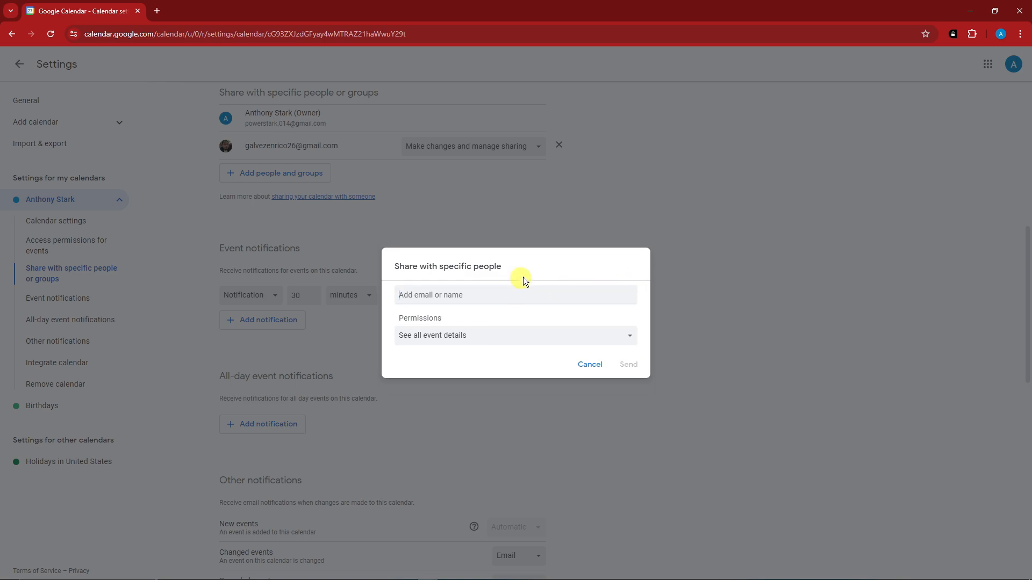
{"action": "left_click", "coordinate": [590, 364]}
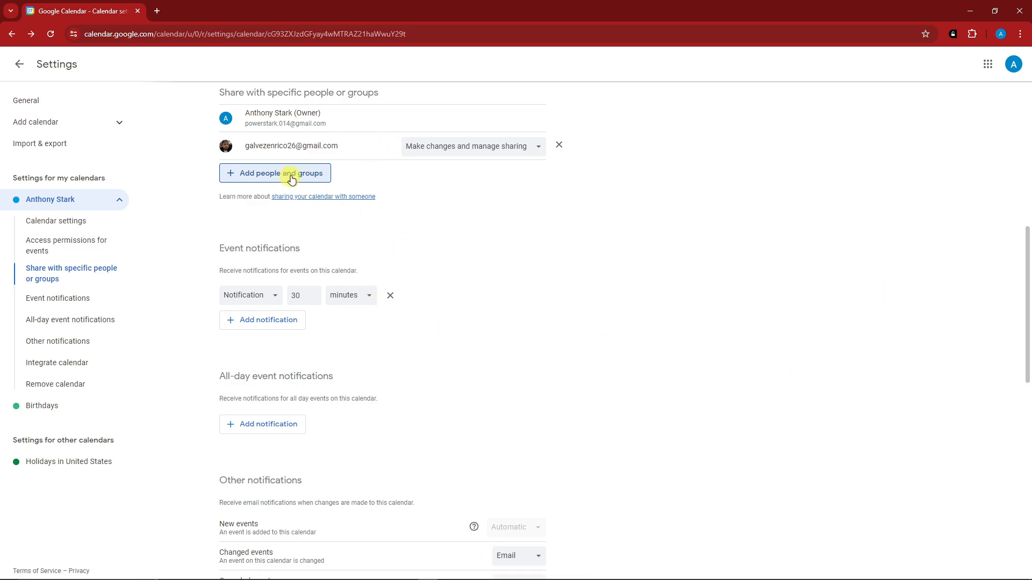
- Try each of the four permission levels for the existing recipient in the owner's settings, and settle on See all event details
{"action": "left_click", "coordinate": [520, 149]}
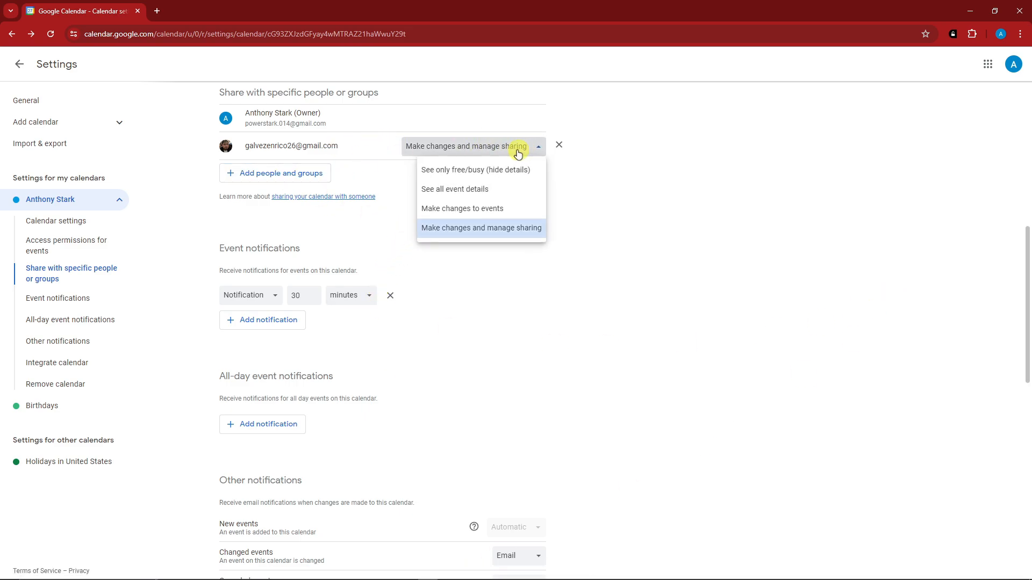
{"action": "left_click", "coordinate": [462, 171]}
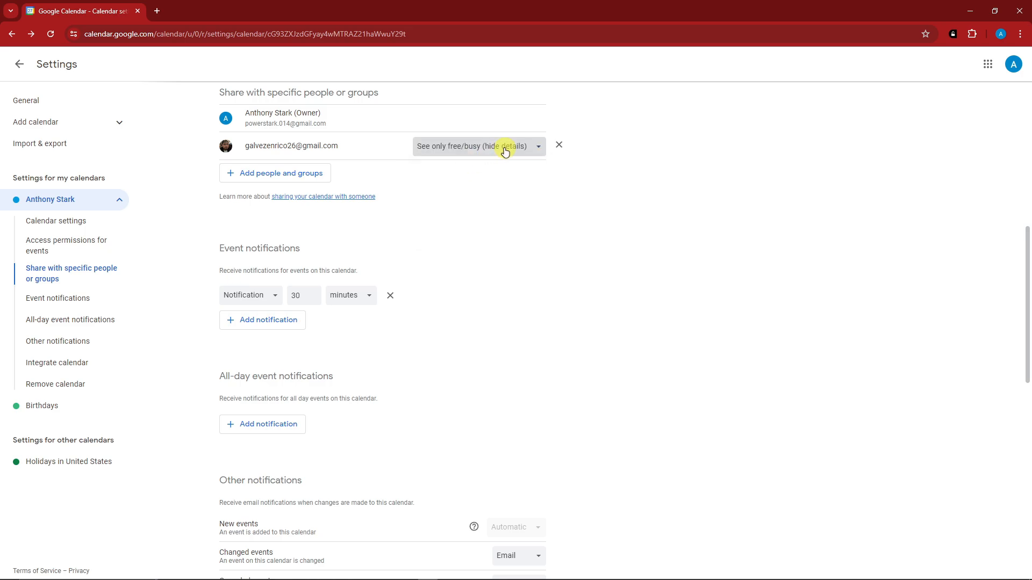
{"action": "left_click", "coordinate": [504, 148]}
{"action": "left_click", "coordinate": [461, 190]}
{"action": "left_click", "coordinate": [508, 151]}
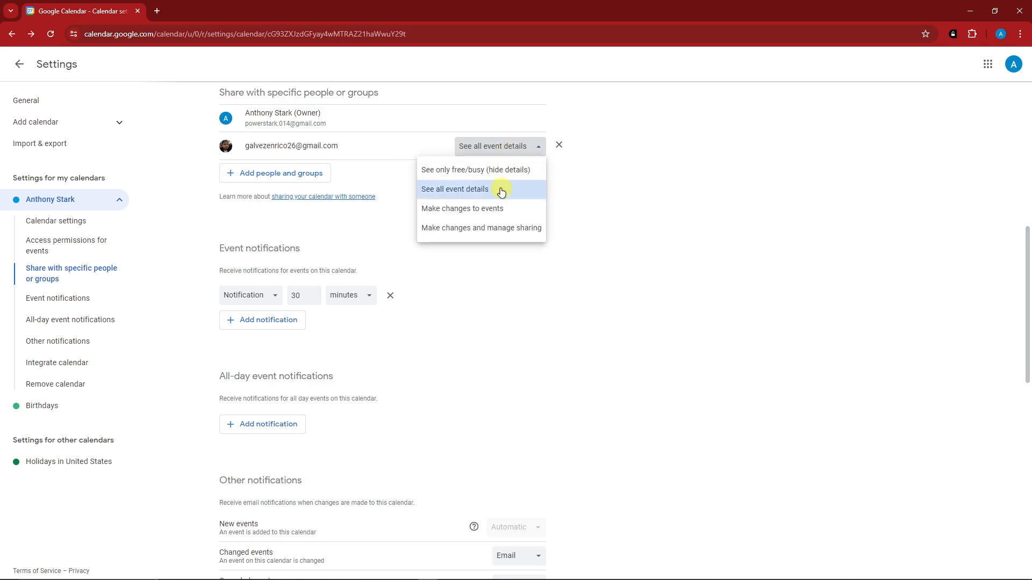
{"action": "left_click", "coordinate": [486, 209]}
{"action": "left_click", "coordinate": [500, 154]}
{"action": "left_click", "coordinate": [489, 228]}
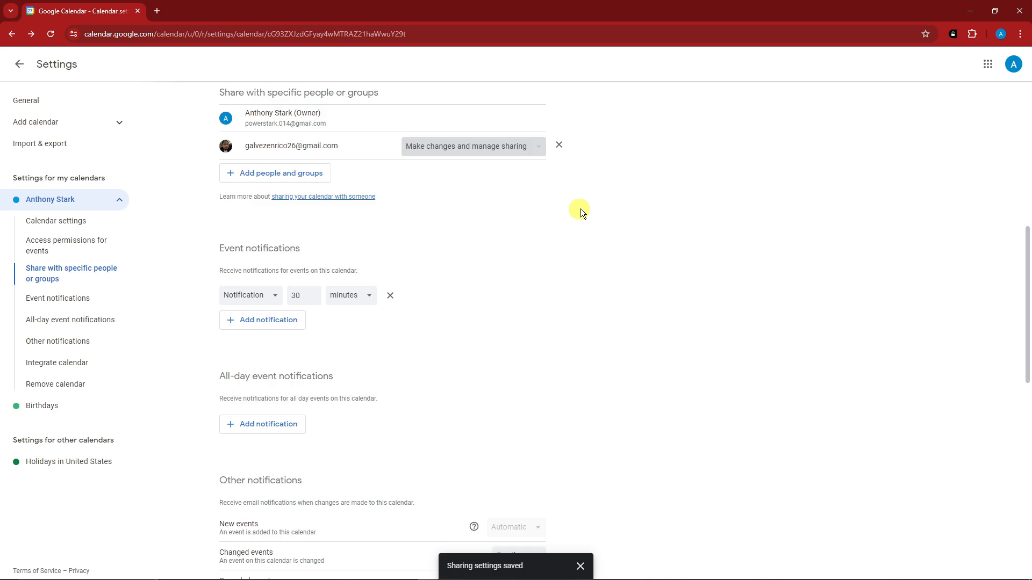
{"action": "left_click", "coordinate": [461, 147]}
{"action": "left_click", "coordinate": [477, 191]}
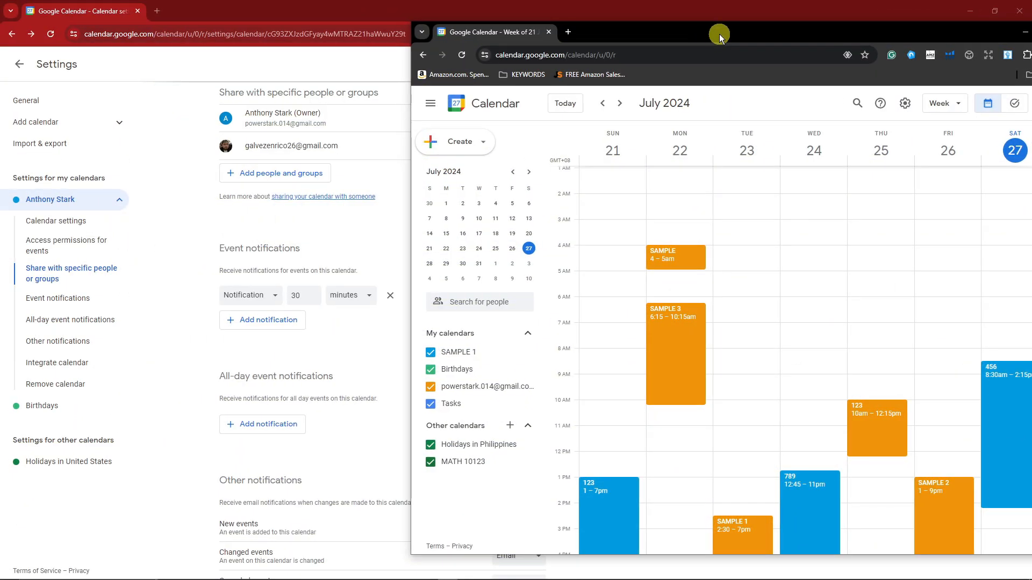
- Examine the details and available options of the SAMPLE 3 and Sunday 123 events in the recipient's calendar window
{"action": "left_click_drag", "start_coordinate": [719, 34], "coordinate": [666, 45]}
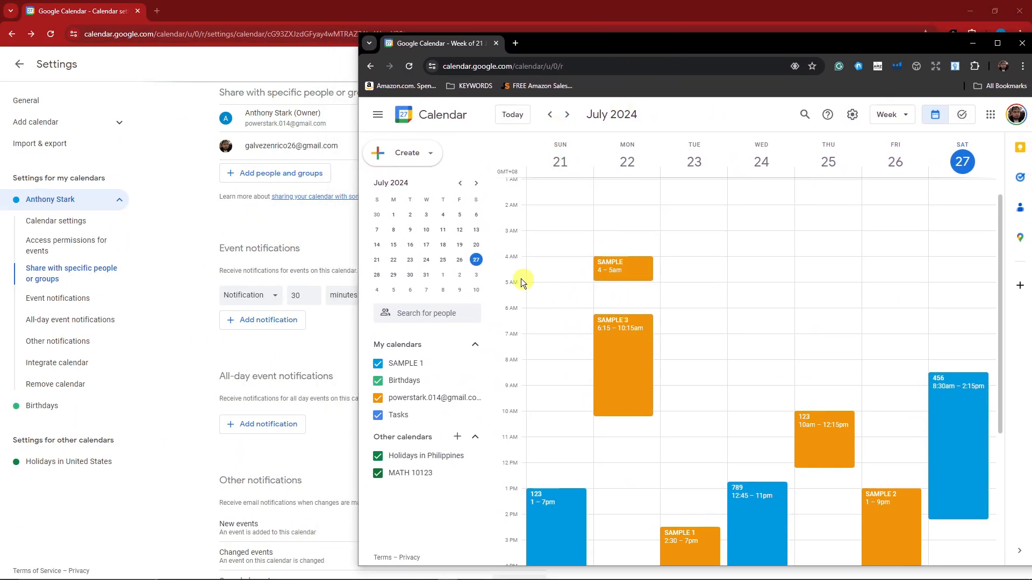
{"action": "left_click_drag", "start_coordinate": [557, 47], "coordinate": [456, 159]}
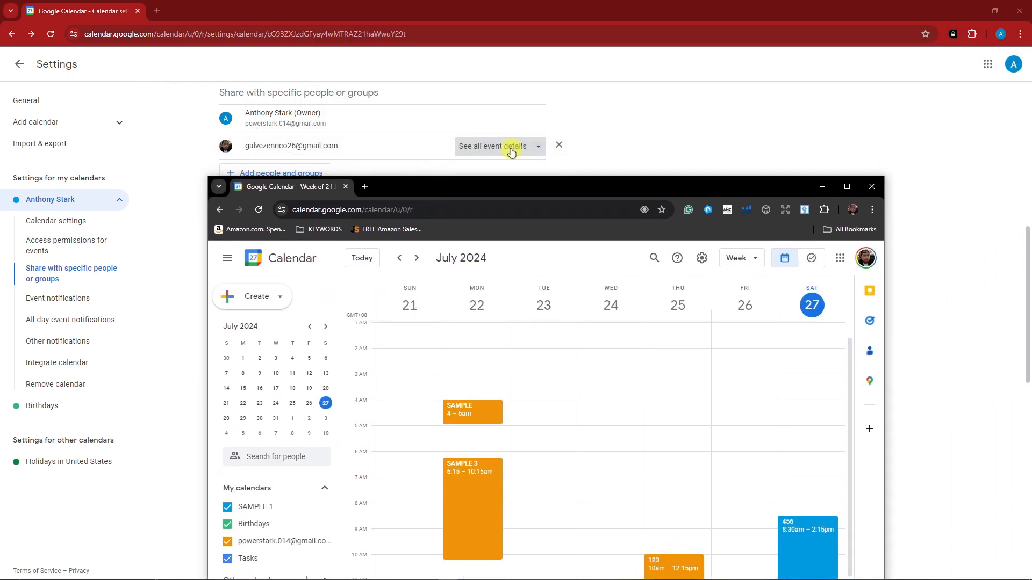
{"action": "left_click_drag", "start_coordinate": [532, 184], "coordinate": [606, 28]}
{"action": "scroll", "coordinate": [591, 328], "scroll_direction": "down", "scroll_amount": 3}
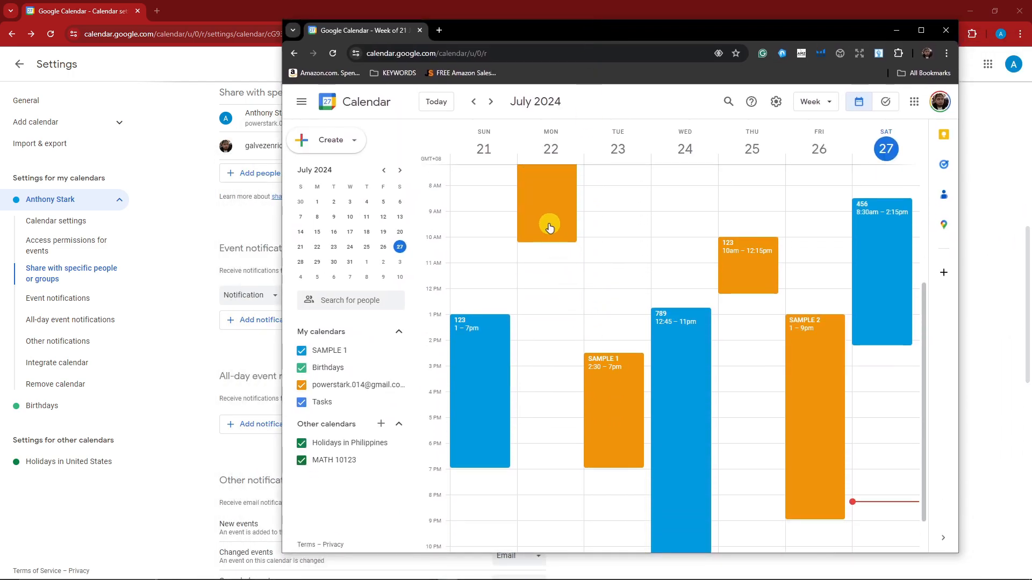
{"action": "scroll", "coordinate": [552, 227], "scroll_direction": "up", "scroll_amount": 2}
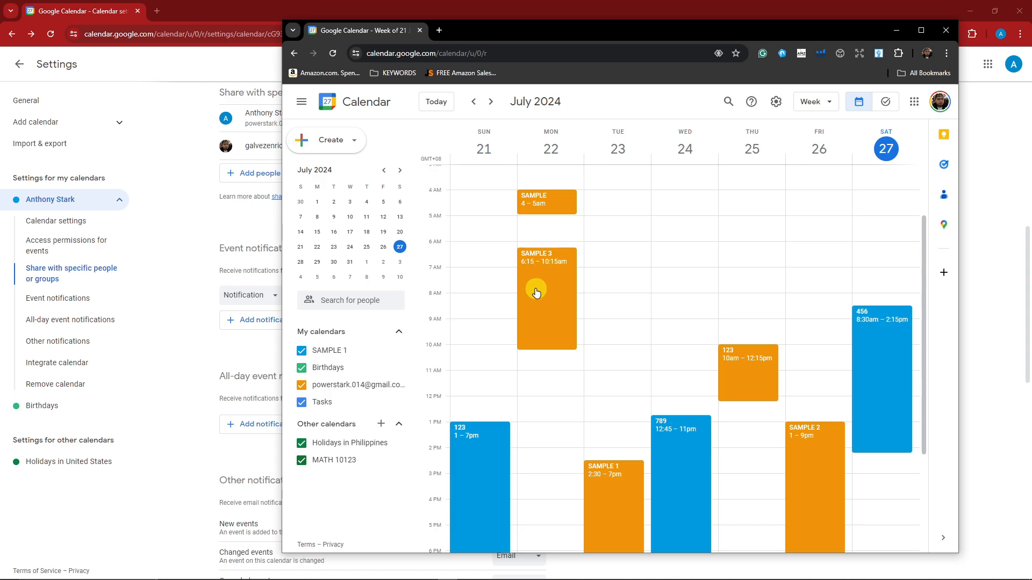
{"action": "left_click", "coordinate": [543, 287]}
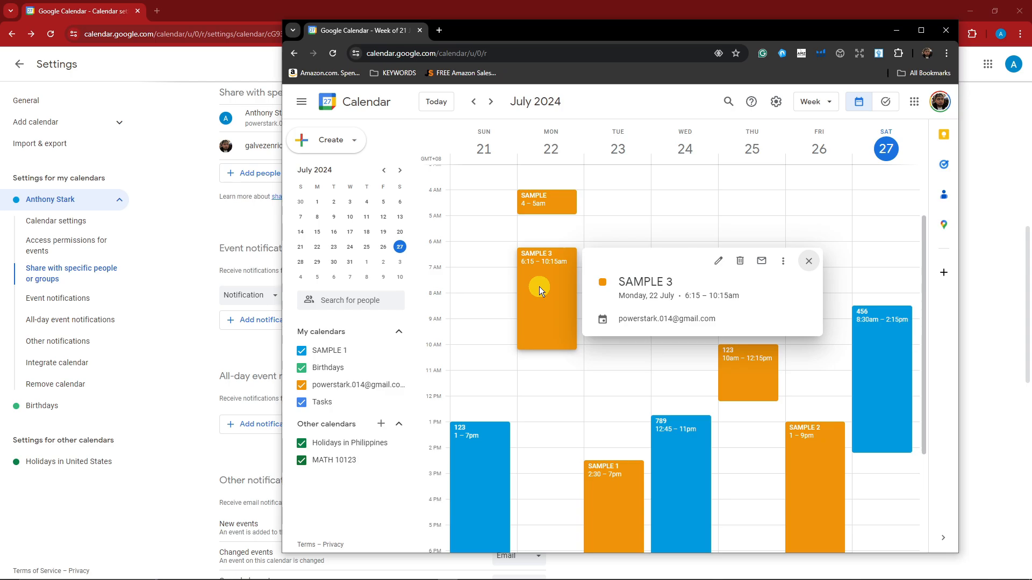
{"action": "left_click", "coordinate": [490, 464]}
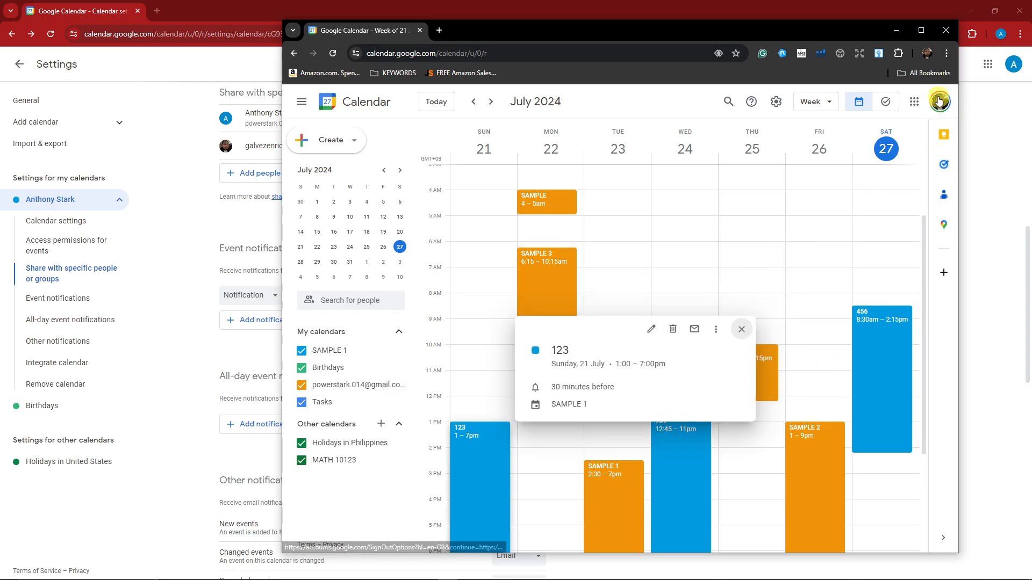
{"action": "left_click", "coordinate": [540, 263]}
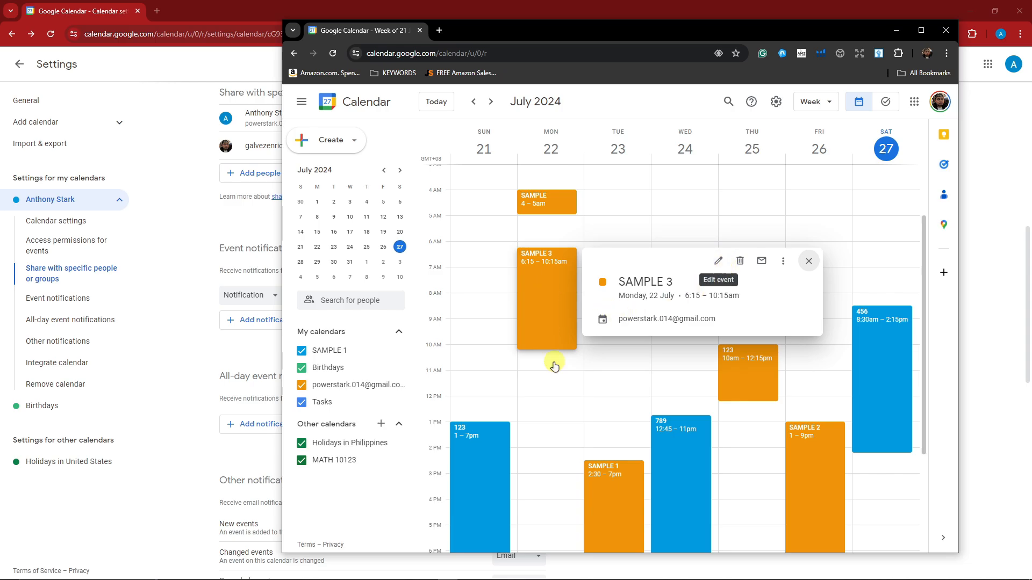
- Change the existing recipient's permission to Make changes to events in the owner's calendar settings
{"action": "left_click", "coordinate": [180, 321]}
{"action": "left_click", "coordinate": [519, 155]}
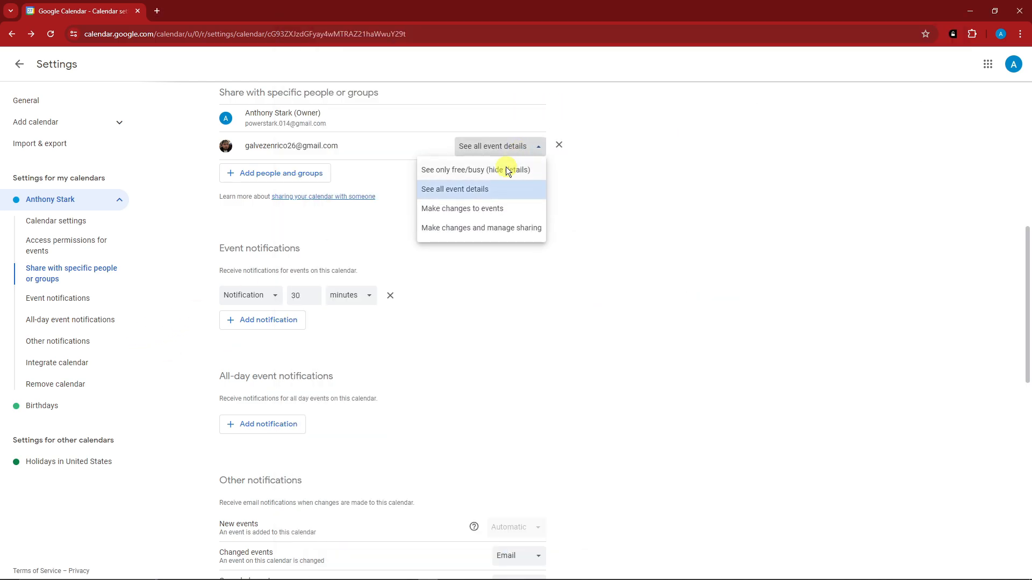
{"action": "left_click", "coordinate": [472, 210]}
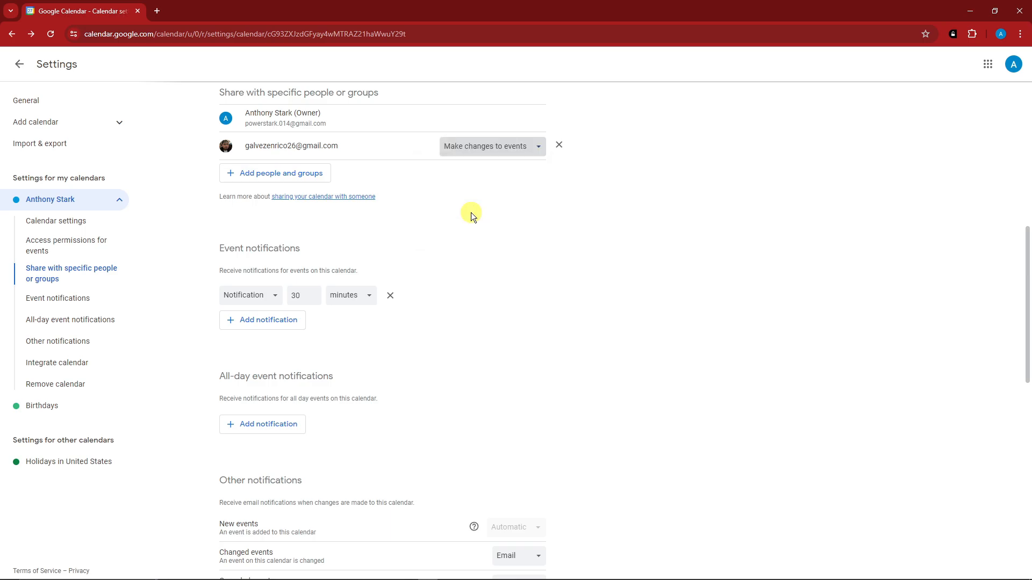
- Examine the recipient's week view and signed-in account, and check the permission levels offered in the owner's sharing settings
{"action": "left_click", "coordinate": [449, 573]}
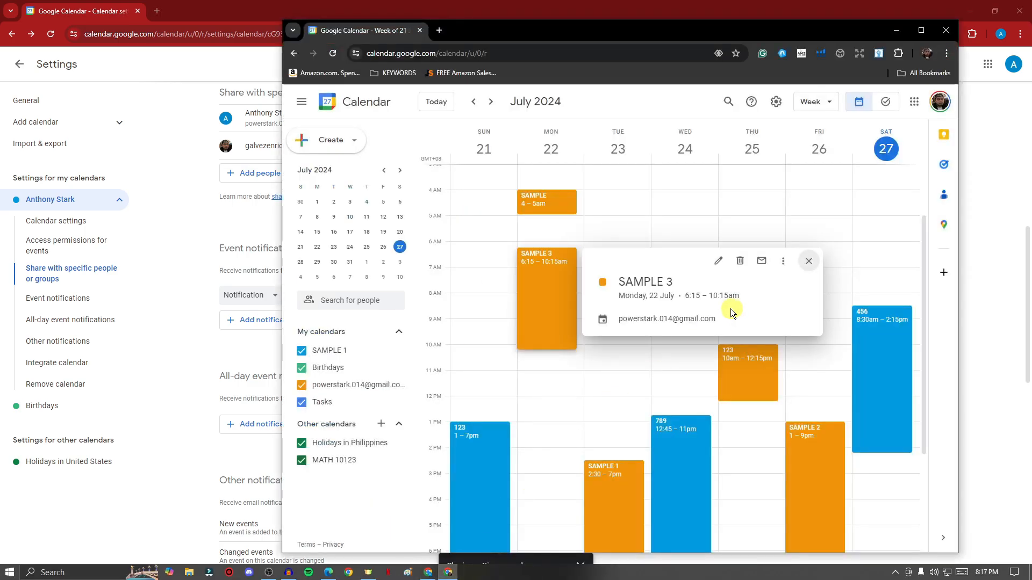
{"action": "left_click", "coordinate": [565, 204]}
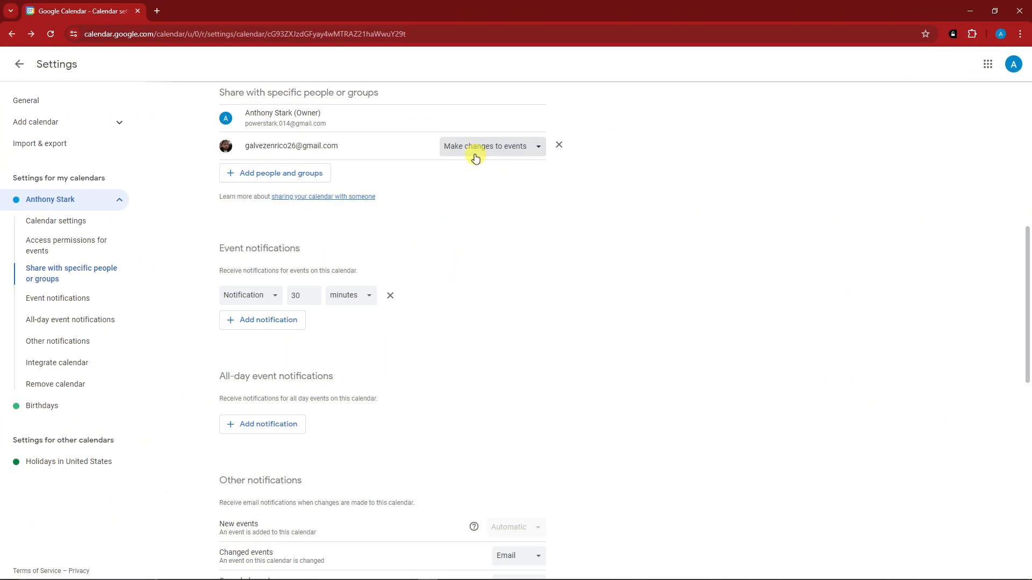
{"action": "left_click", "coordinate": [482, 152]}
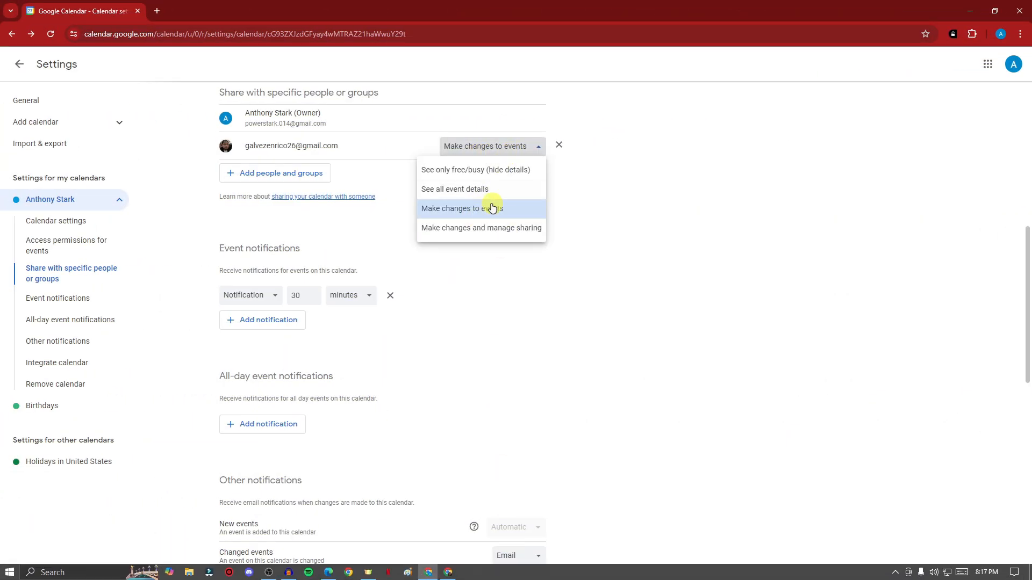
{"action": "left_click", "coordinate": [447, 571]}
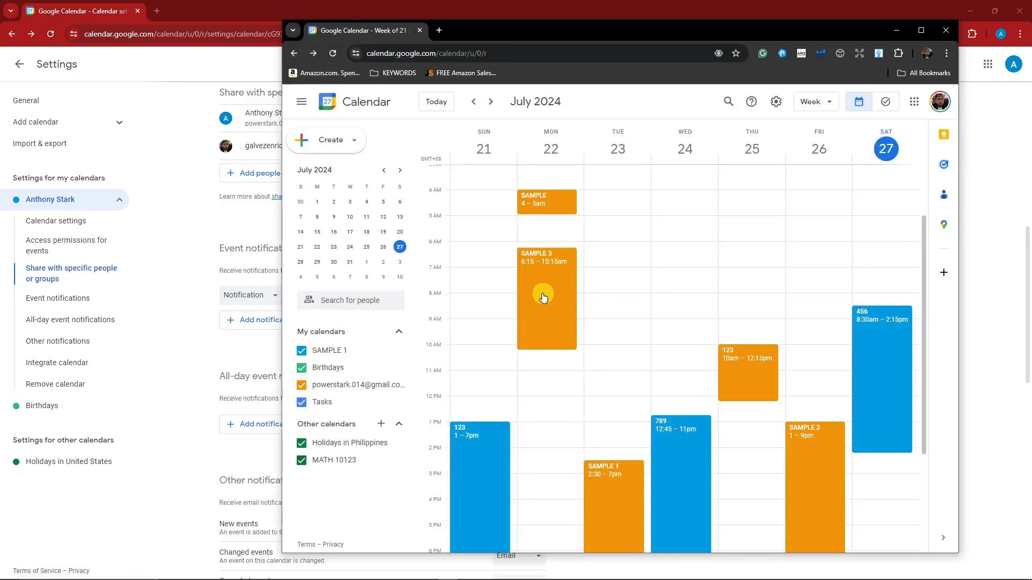
{"action": "scroll", "coordinate": [543, 298], "scroll_direction": "down", "scroll_amount": 2}
{"action": "left_click", "coordinate": [938, 103]}
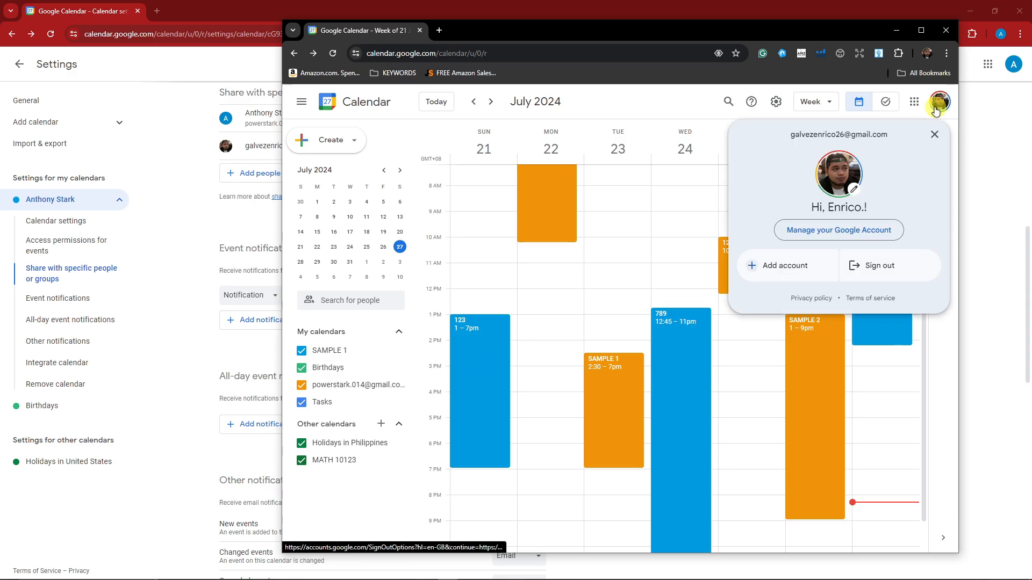
{"action": "left_click", "coordinate": [561, 266]}
{"action": "scroll", "coordinate": [570, 299], "scroll_direction": "up", "scroll_amount": 4}
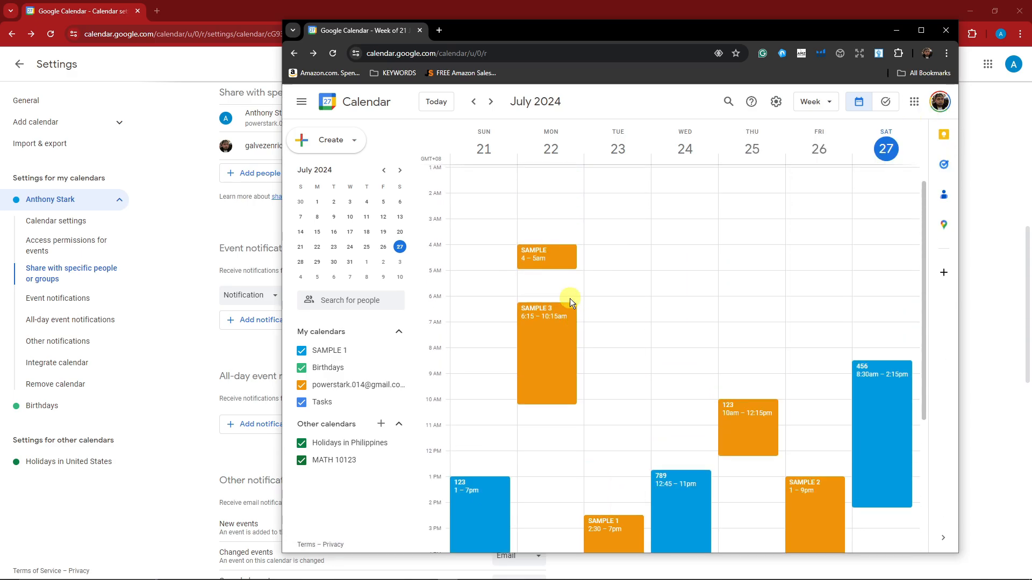
- Rename the shared SAMPLE 3 event on Monday, July 22 as TUTORIALBOXX from the recipient's account and save it
{"action": "left_click", "coordinate": [548, 355]}
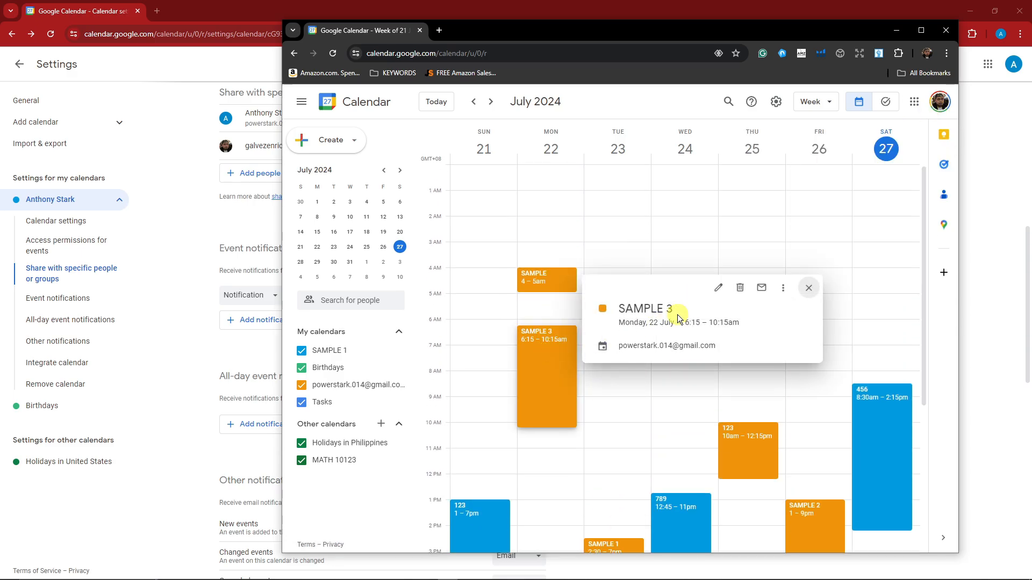
{"action": "left_click", "coordinate": [720, 290]}
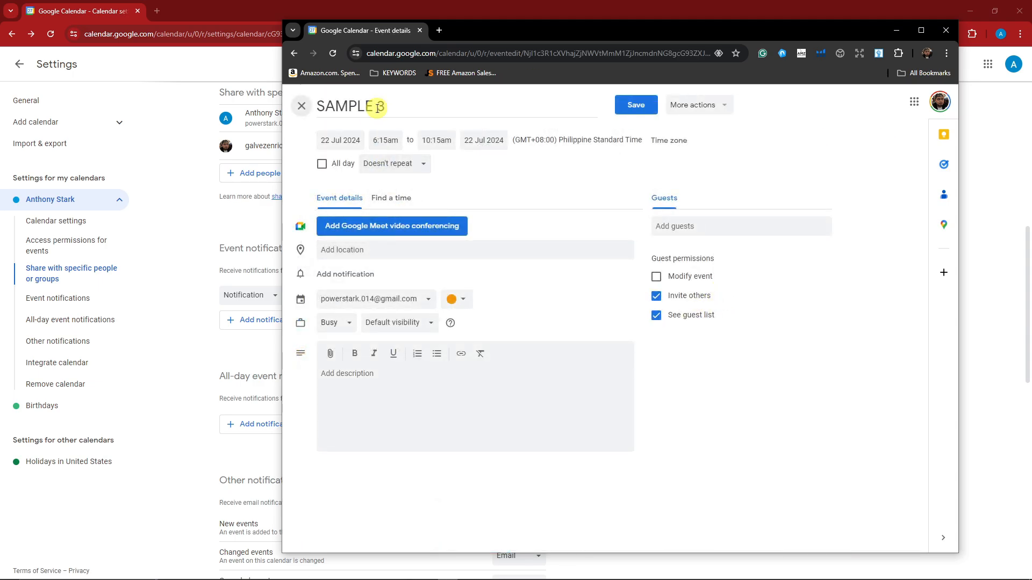
{"action": "left_click_drag", "start_coordinate": [380, 106], "coordinate": [318, 108]}
{"action": "key", "text": "BackSpace"}
{"action": "type", "text": "TU"}
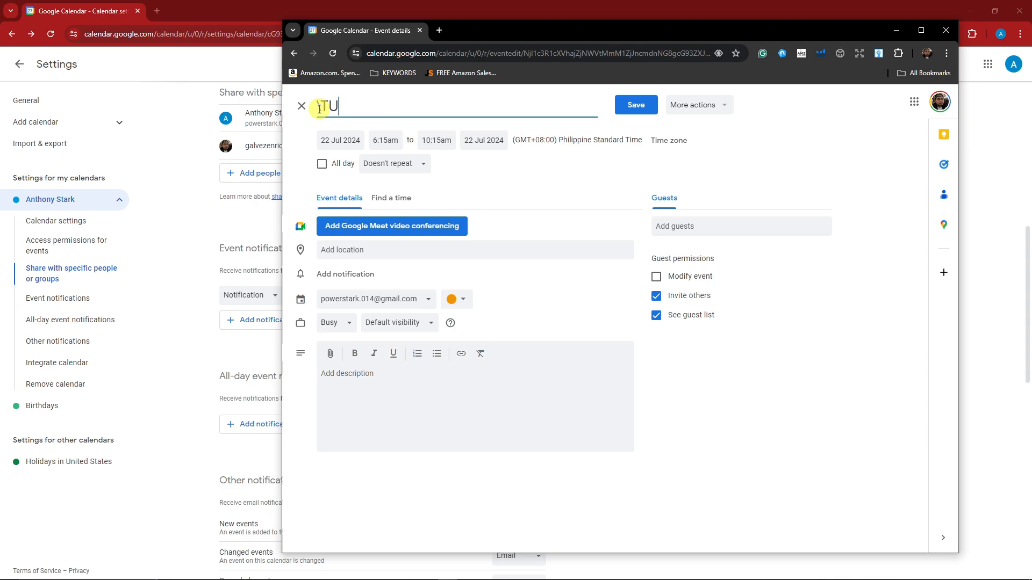
{"action": "type", "text": "TOR"}
{"action": "key", "text": "ctrl+a"}
{"action": "type", "text": "T"}
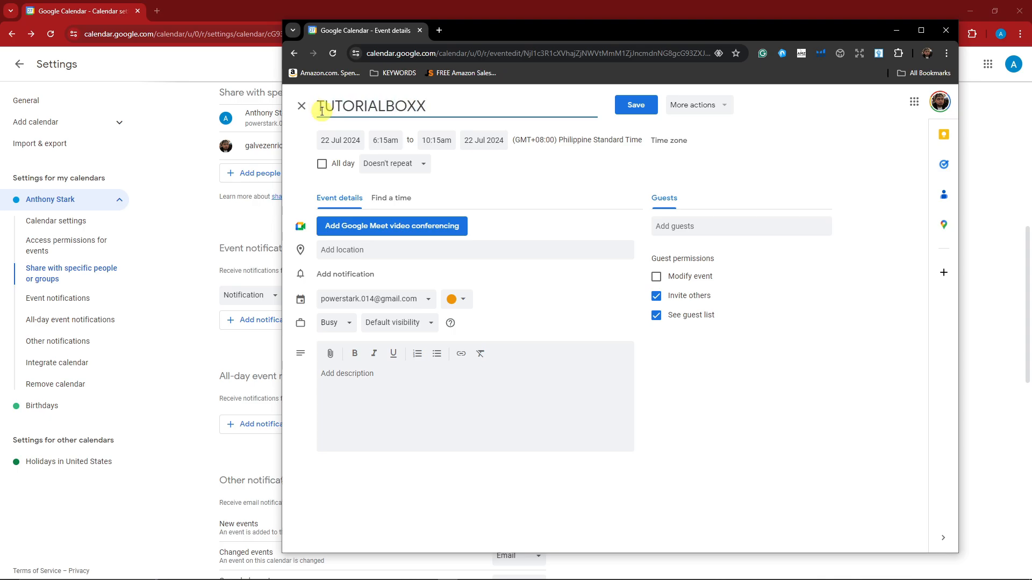
{"action": "left_click", "coordinate": [652, 104]}
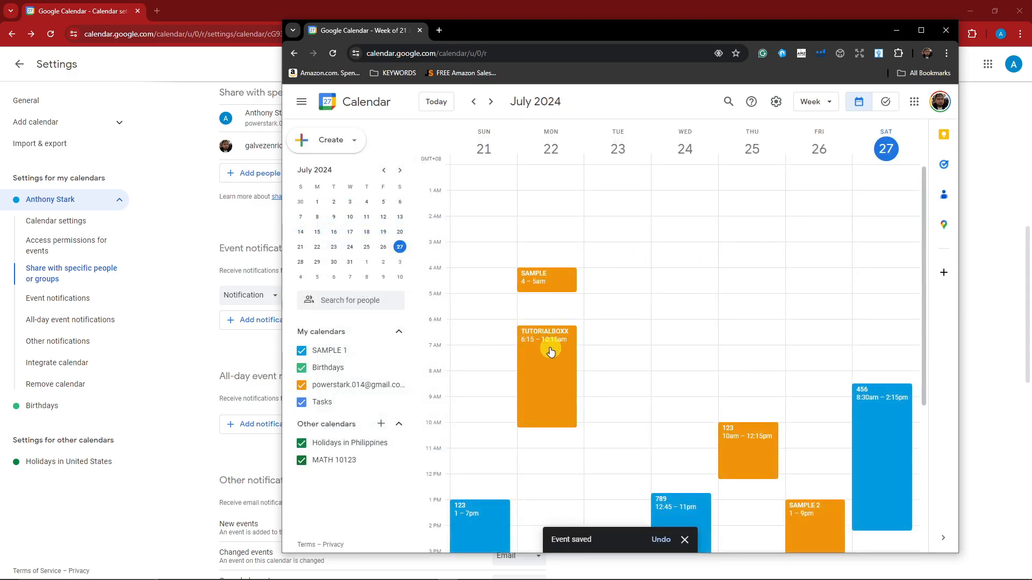
- Set the existing recipient's permission to Make changes and manage sharing in the owner's settings, and review the levels offered
{"action": "left_click", "coordinate": [207, 241]}
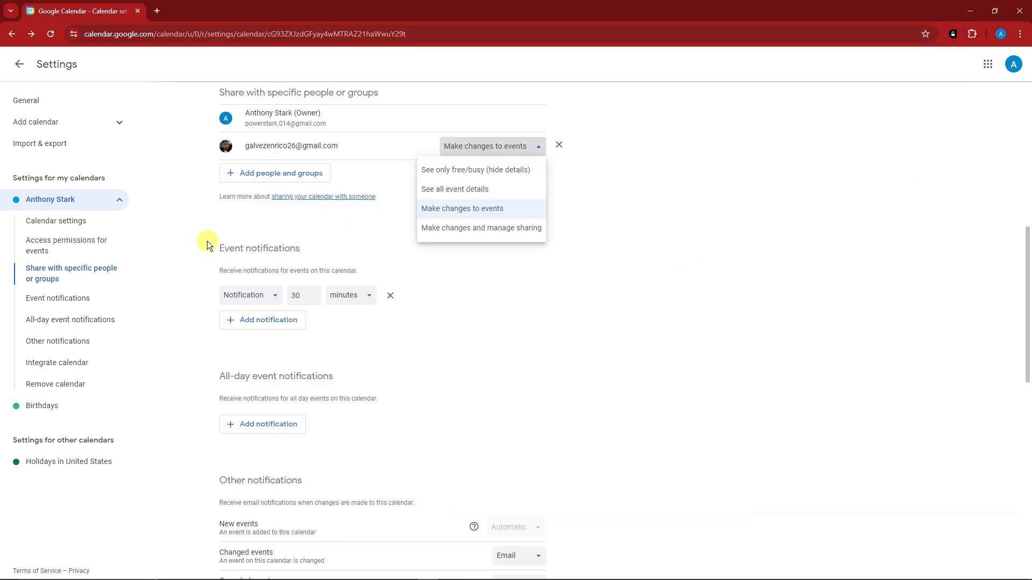
{"action": "left_click", "coordinate": [529, 156]}
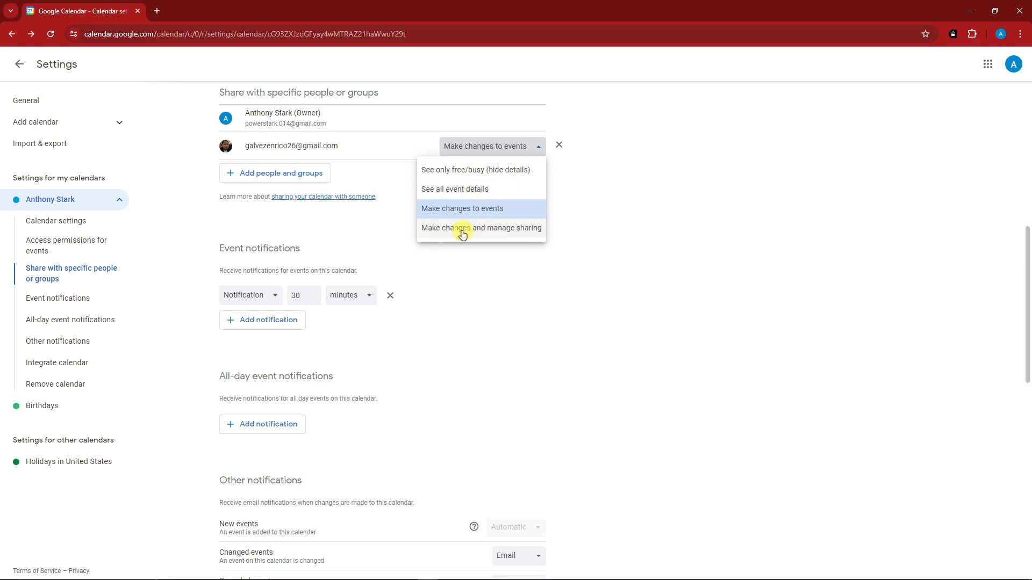
{"action": "left_click", "coordinate": [463, 229]}
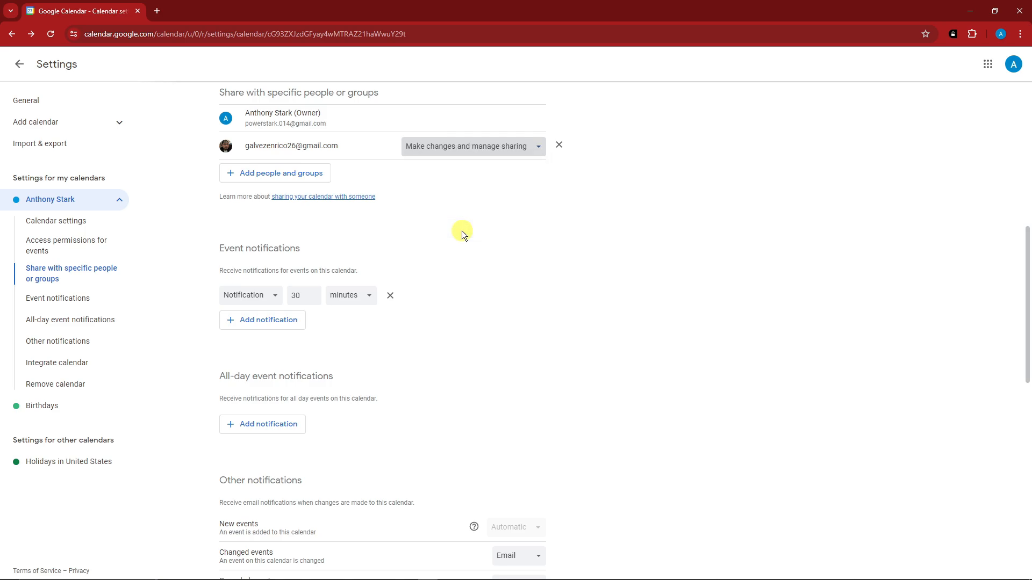
{"action": "left_click", "coordinate": [516, 145]}
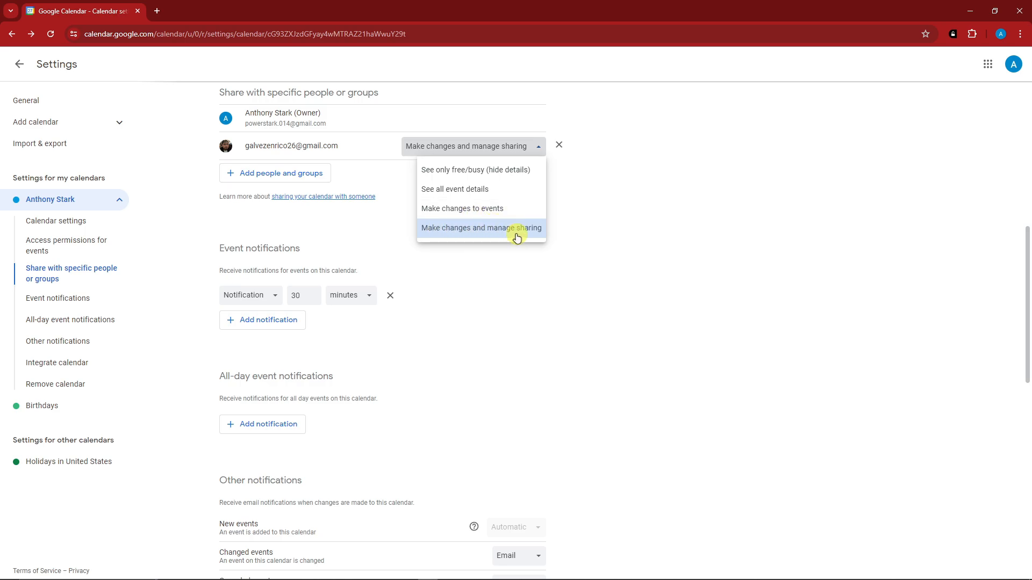
{"action": "left_click", "coordinate": [595, 208]}
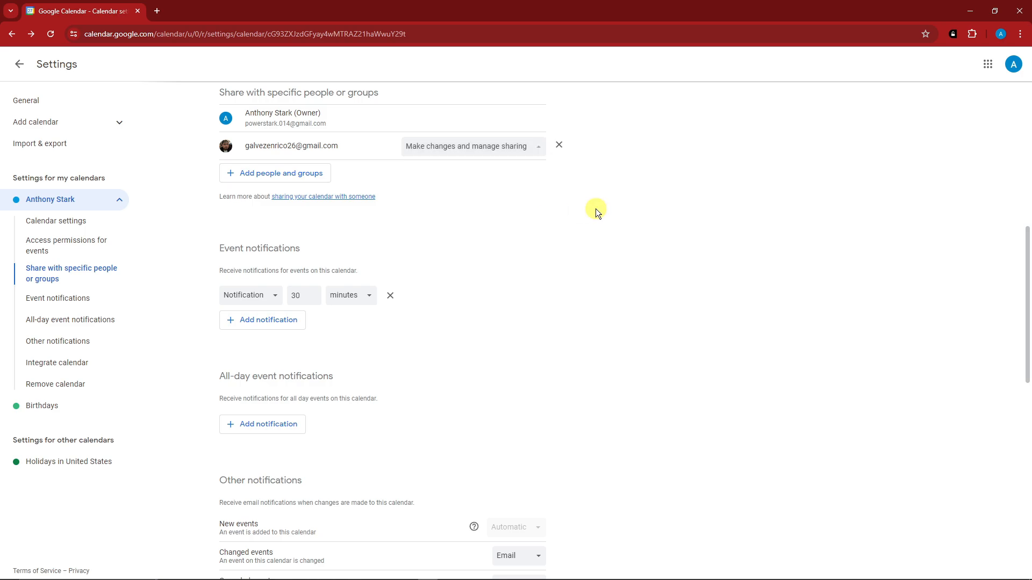
{"action": "left_click", "coordinate": [442, 149]}
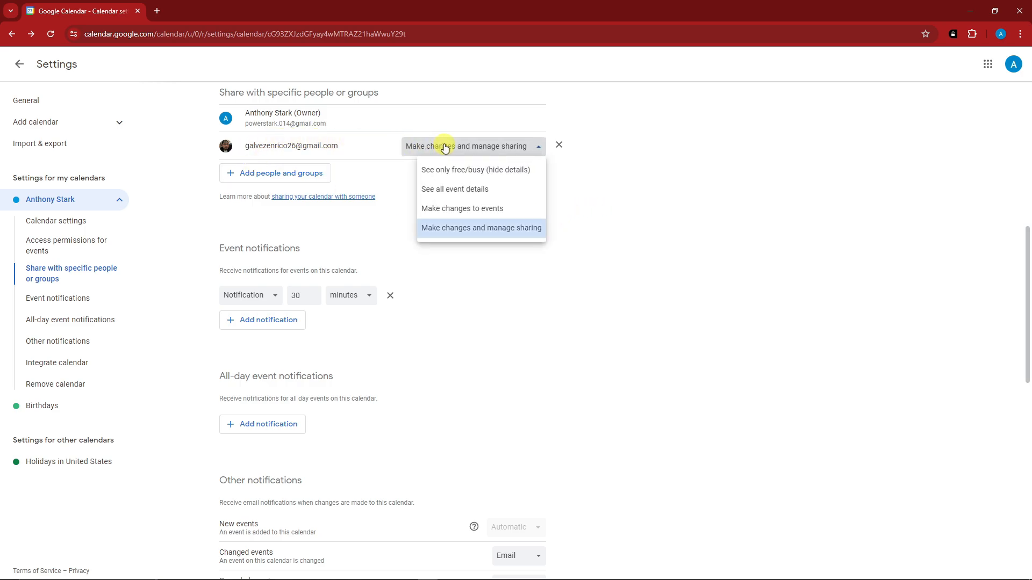
{"action": "left_click", "coordinate": [604, 208]}
- Open the shared calendar's settings from the recipient's account and review its sharing with specific people or groups
{"action": "mouse_move", "coordinate": [451, 576]}
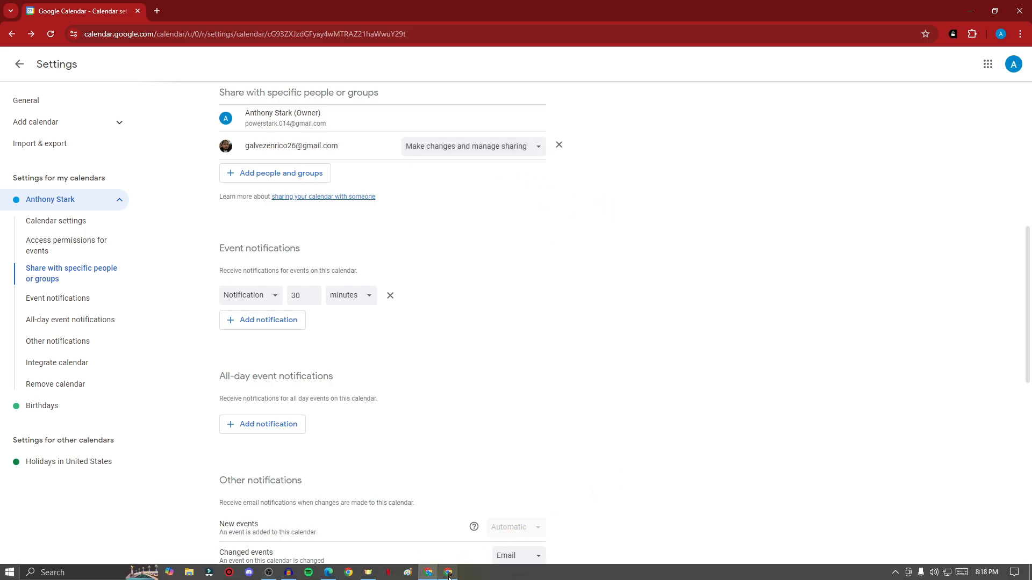
{"action": "left_click", "coordinate": [473, 526]}
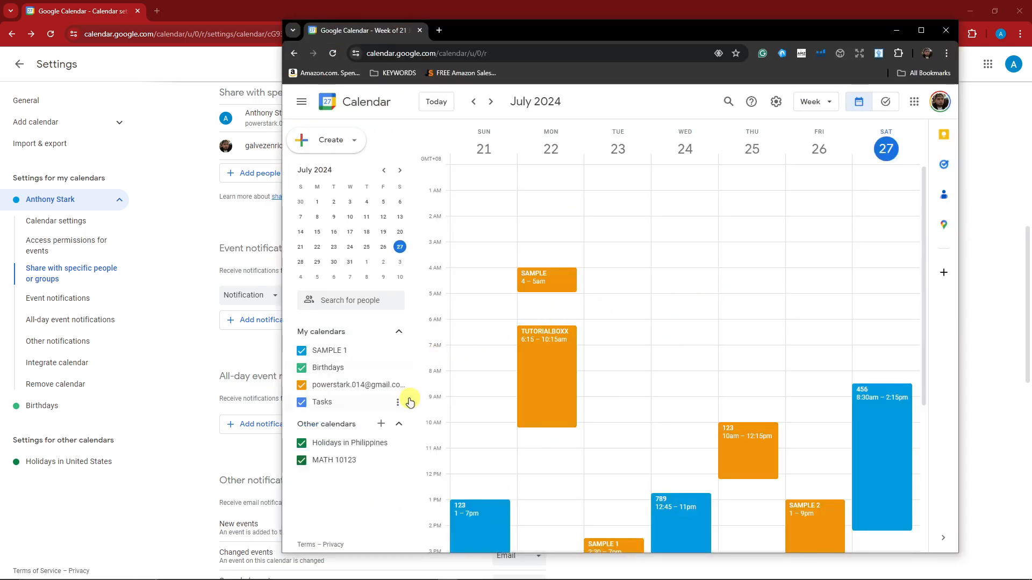
{"action": "left_click", "coordinate": [397, 385]}
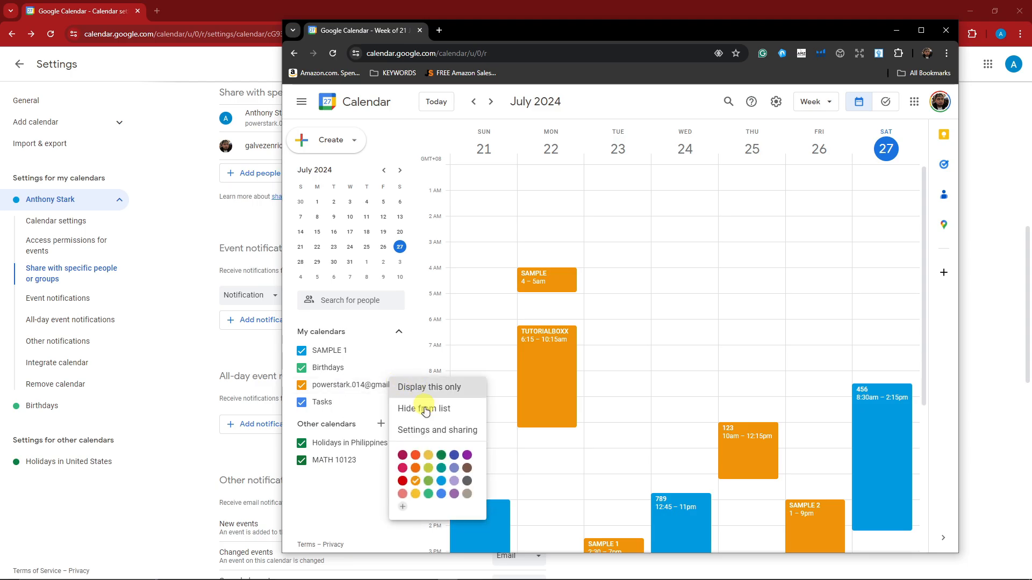
{"action": "left_click", "coordinate": [442, 435]}
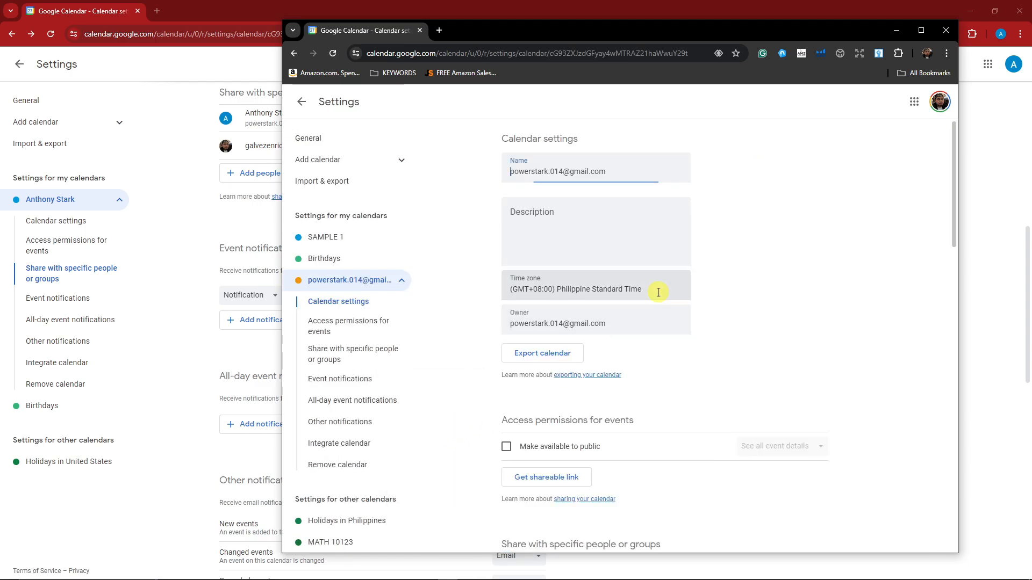
{"action": "scroll", "coordinate": [663, 290], "scroll_direction": "down", "scroll_amount": 5}
{"action": "scroll", "coordinate": [664, 290], "scroll_direction": "down", "scroll_amount": 1}
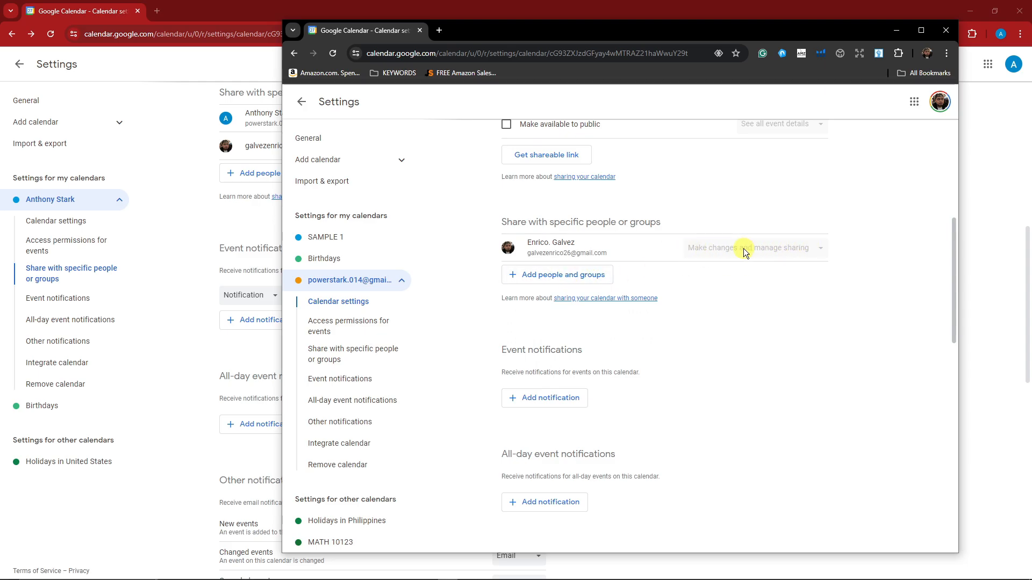
- Start a new share invitation for the shared calendar and add two suggested contacts as invitees
{"action": "left_click", "coordinate": [543, 275]}
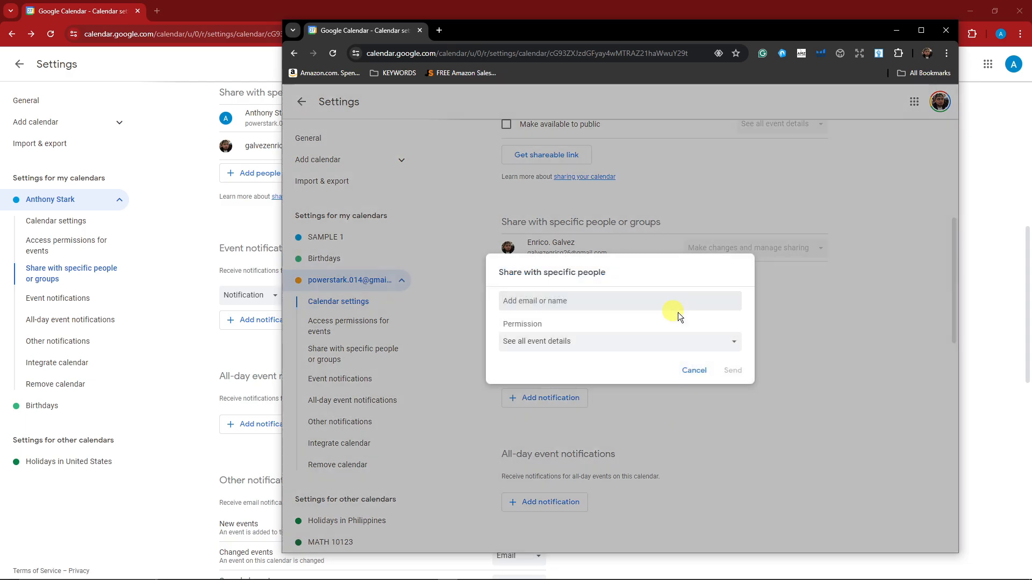
{"action": "left_click", "coordinate": [679, 310]}
{"action": "left_click", "coordinate": [577, 462]}
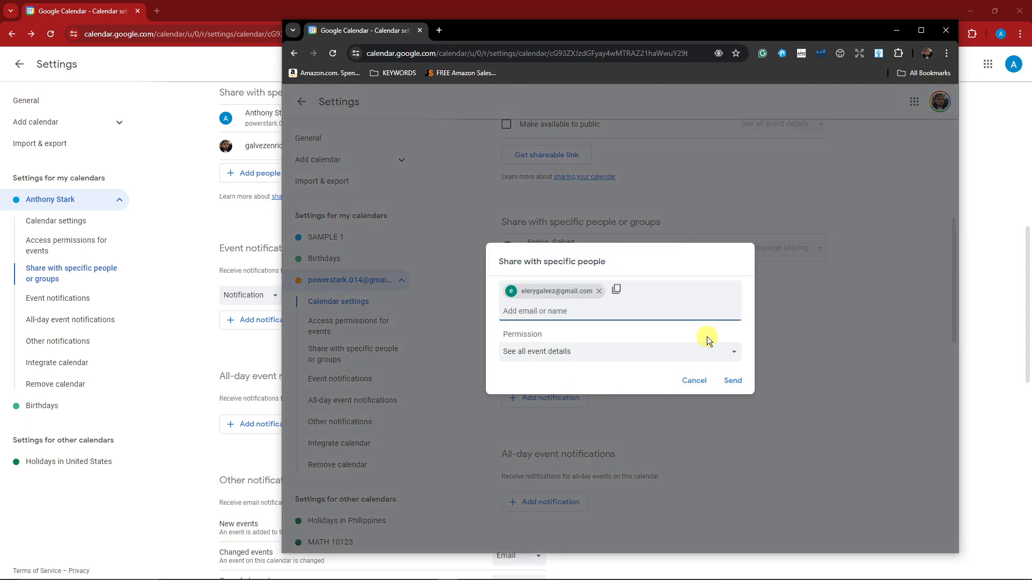
{"action": "left_click", "coordinate": [567, 313]}
{"action": "left_click", "coordinate": [638, 334]}
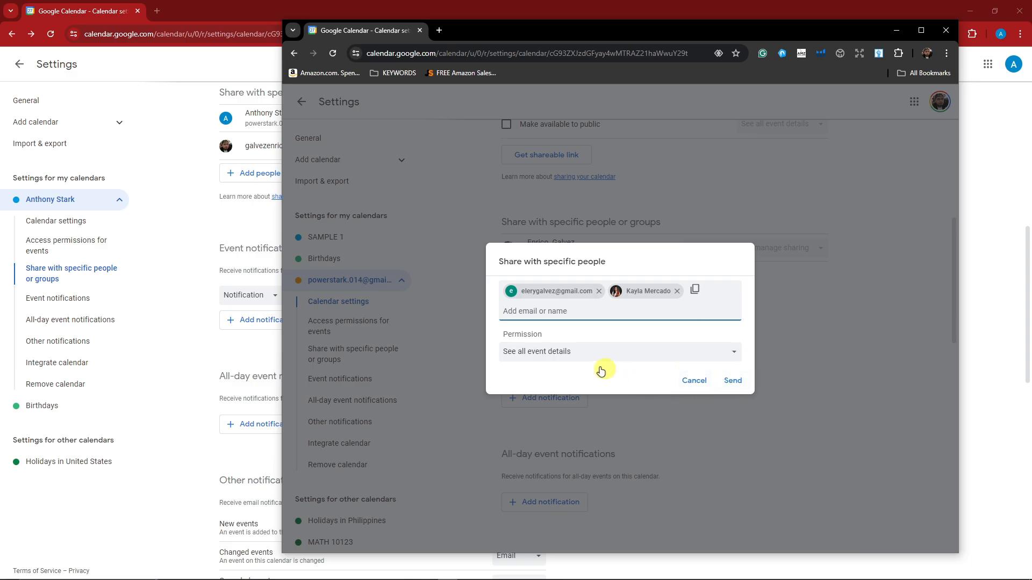
- Try Make changes to events, Make changes and manage sharing, and See all event details as the invitees' permission
{"action": "left_click", "coordinate": [701, 354]}
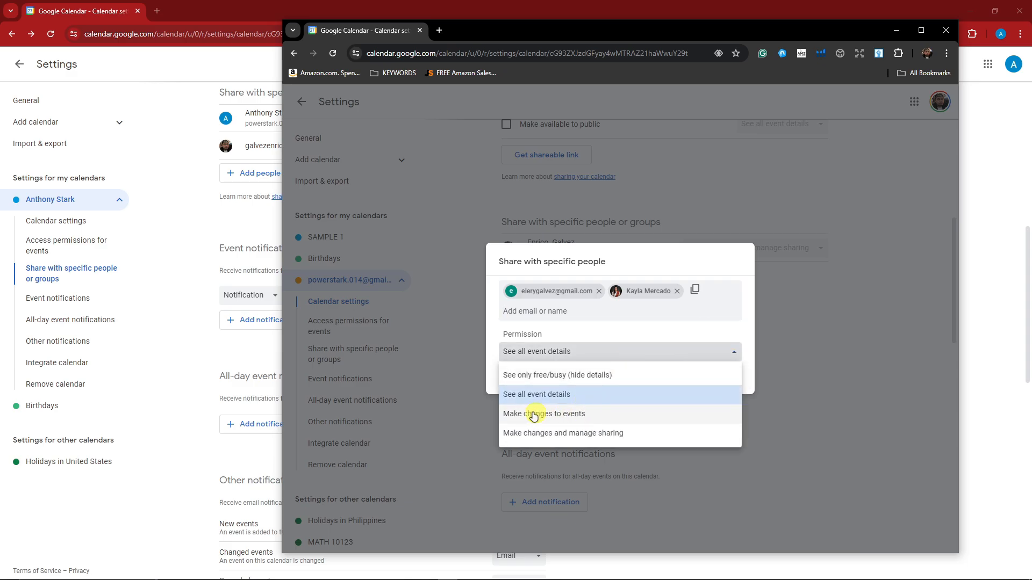
{"action": "left_click", "coordinate": [570, 417]}
{"action": "left_click", "coordinate": [561, 356]}
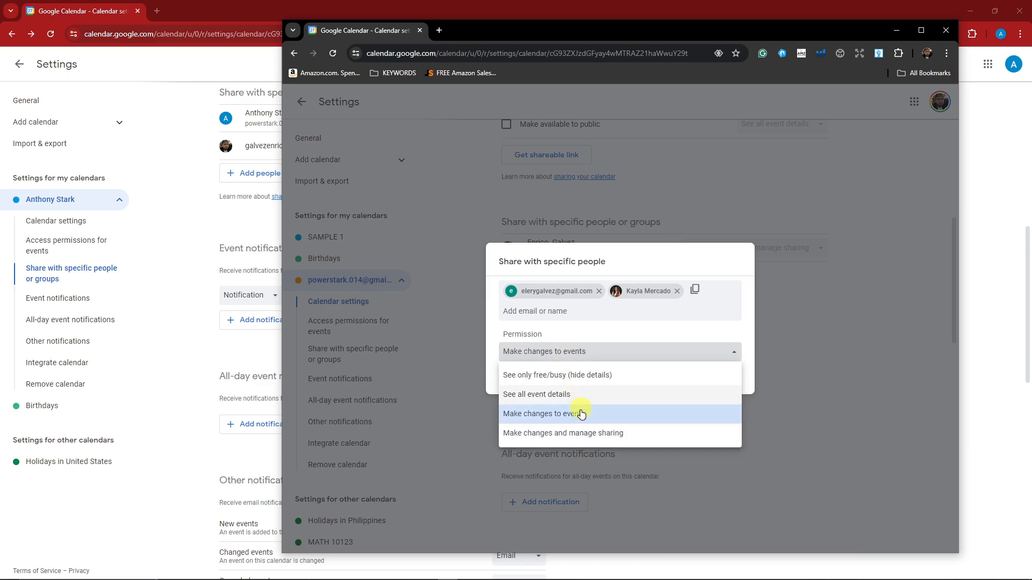
{"action": "left_click", "coordinate": [584, 432]}
{"action": "left_click", "coordinate": [581, 357]}
{"action": "left_click", "coordinate": [584, 415]}
{"action": "left_click", "coordinate": [565, 352]}
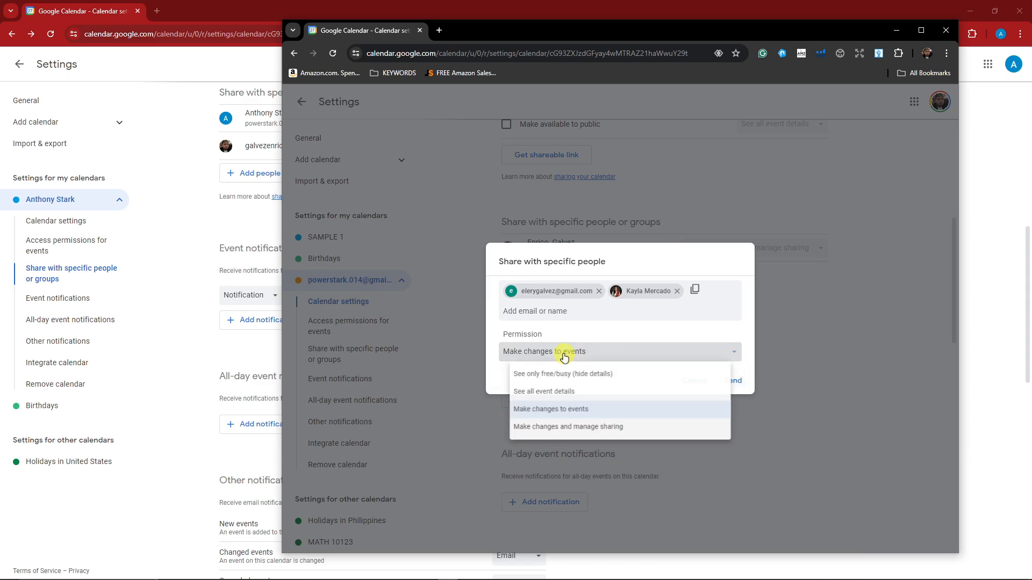
{"action": "left_click", "coordinate": [561, 398]}
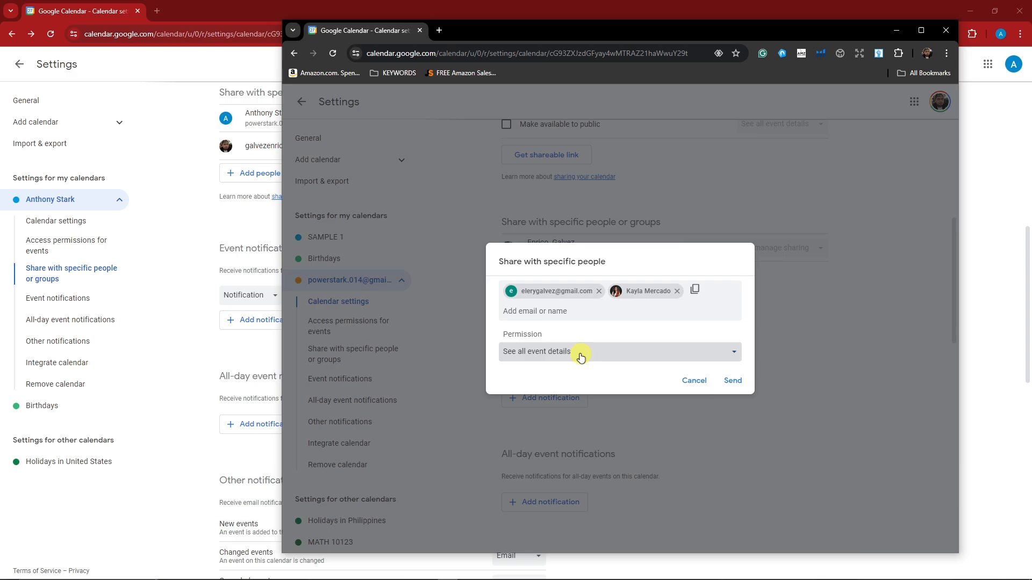
- Try See only free/busy (hide details) for the invitees, return to See all event details, and cancel the invitation
{"action": "left_click", "coordinate": [580, 353]}
{"action": "left_click", "coordinate": [540, 378]}
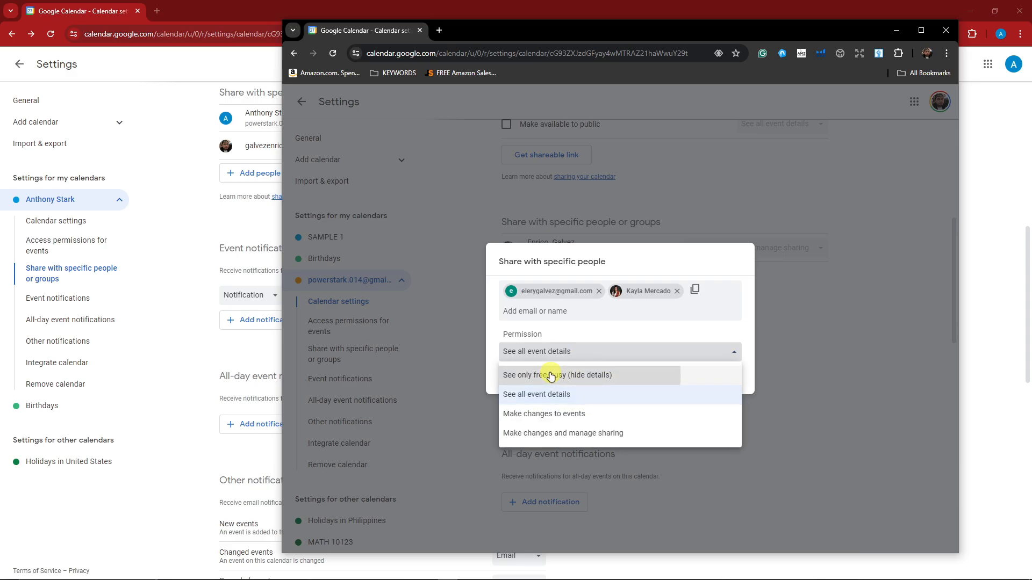
{"action": "left_click", "coordinate": [559, 355]}
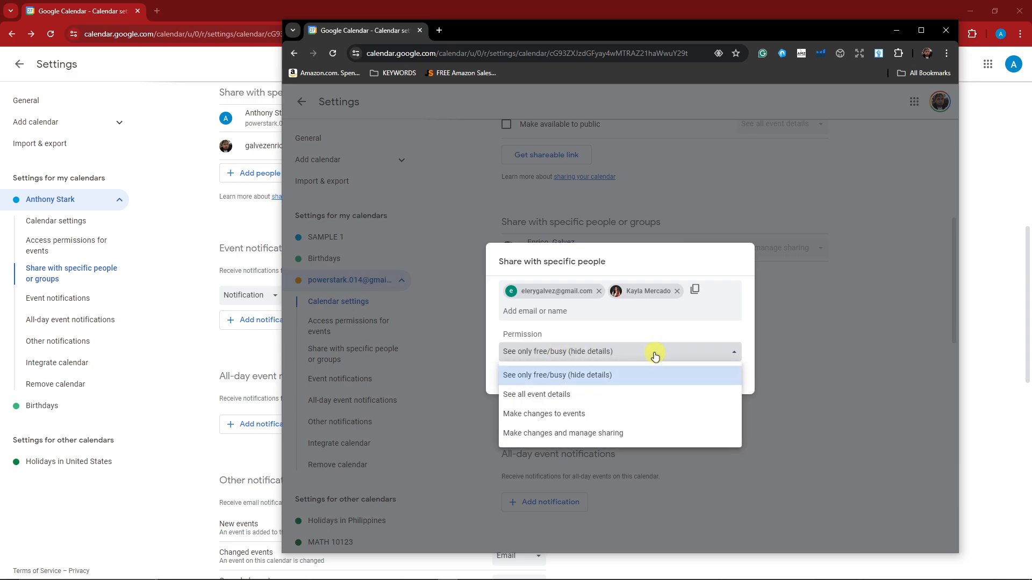
{"action": "left_click", "coordinate": [655, 356]}
{"action": "left_click", "coordinate": [655, 356]}
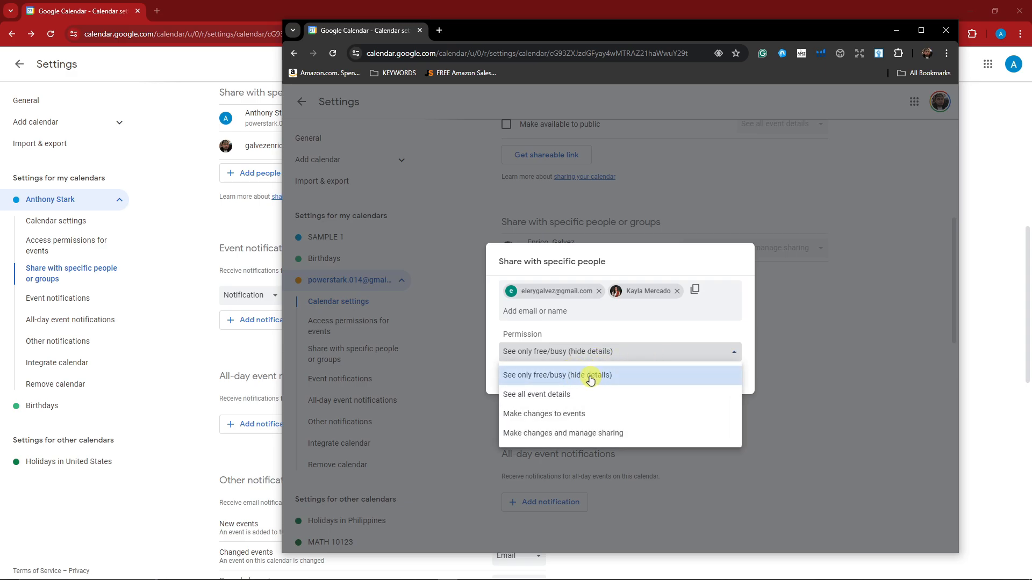
{"action": "left_click", "coordinate": [534, 394]}
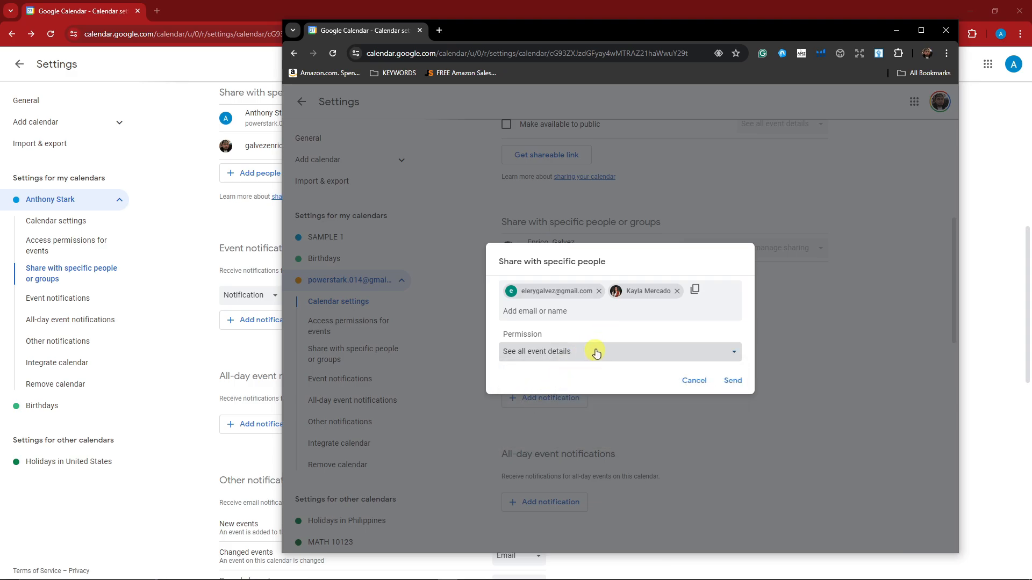
{"action": "left_click", "coordinate": [692, 381]}
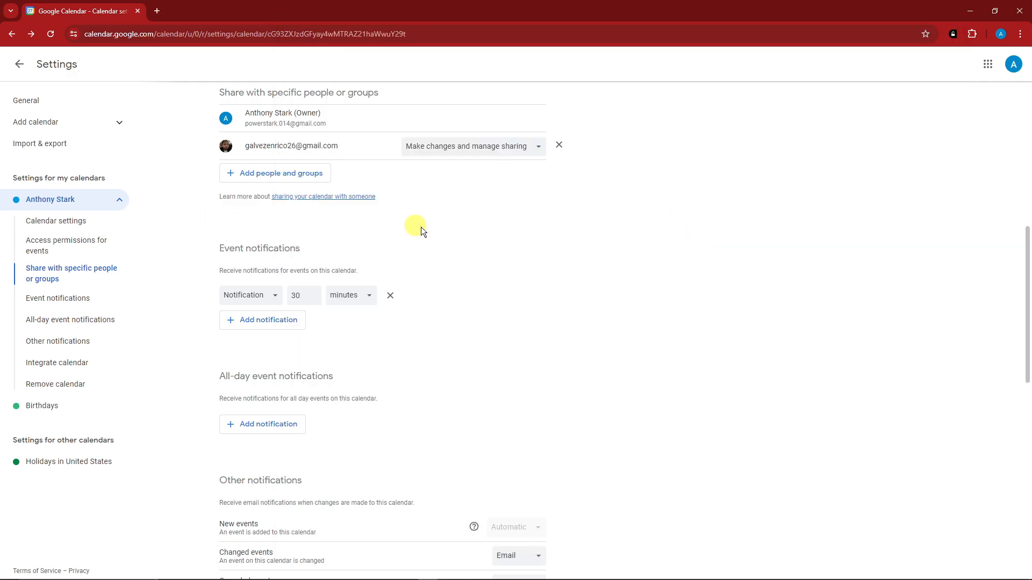
- Examine the shared events and the My calendars list in the recipient's week view of July 21–27
{"action": "scroll", "coordinate": [421, 227], "scroll_direction": "up", "scroll_amount": 2}
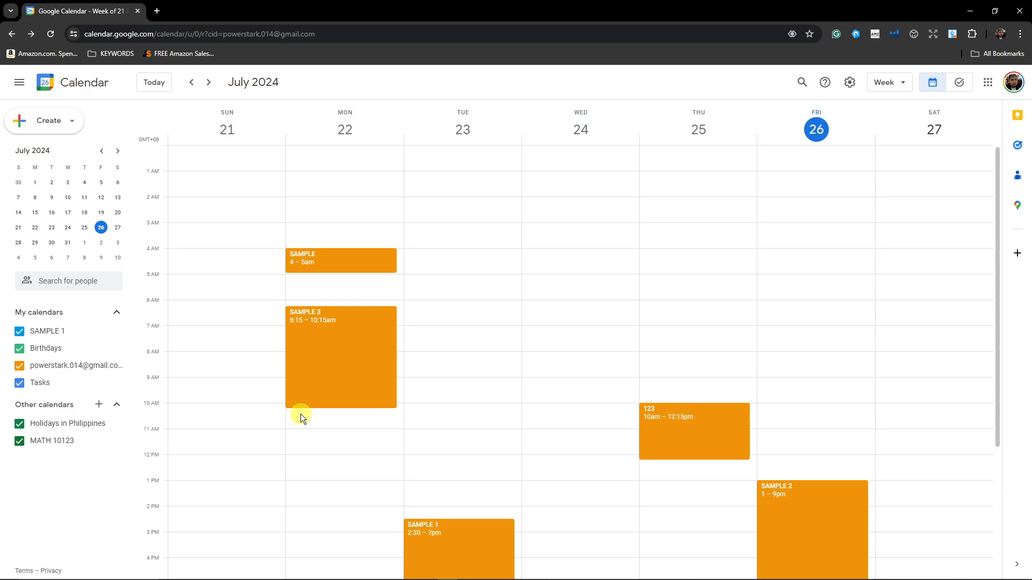
{"action": "scroll", "coordinate": [296, 404], "scroll_direction": "down", "scroll_amount": 2}
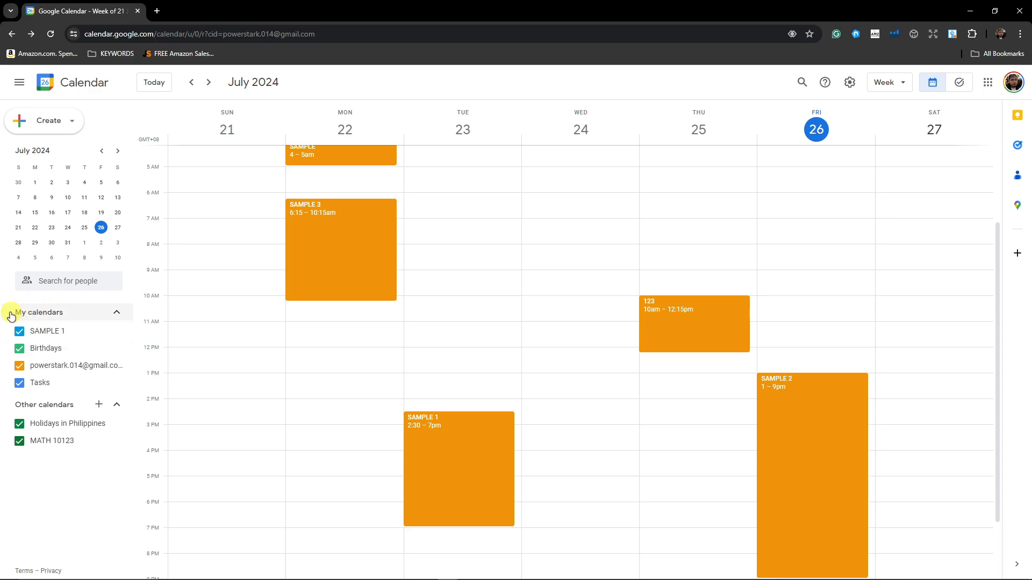
{"action": "left_click", "coordinate": [56, 312]}
{"action": "left_click", "coordinate": [58, 312]}
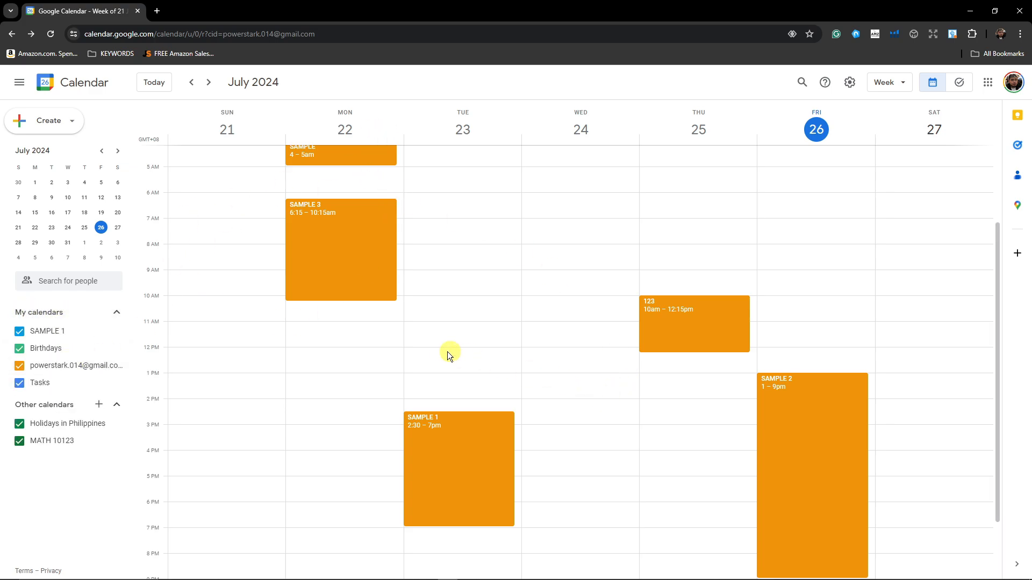
{"action": "scroll", "coordinate": [420, 344], "scroll_direction": "down", "scroll_amount": 1}
{"action": "scroll", "coordinate": [387, 309], "scroll_direction": "up", "scroll_amount": 2}
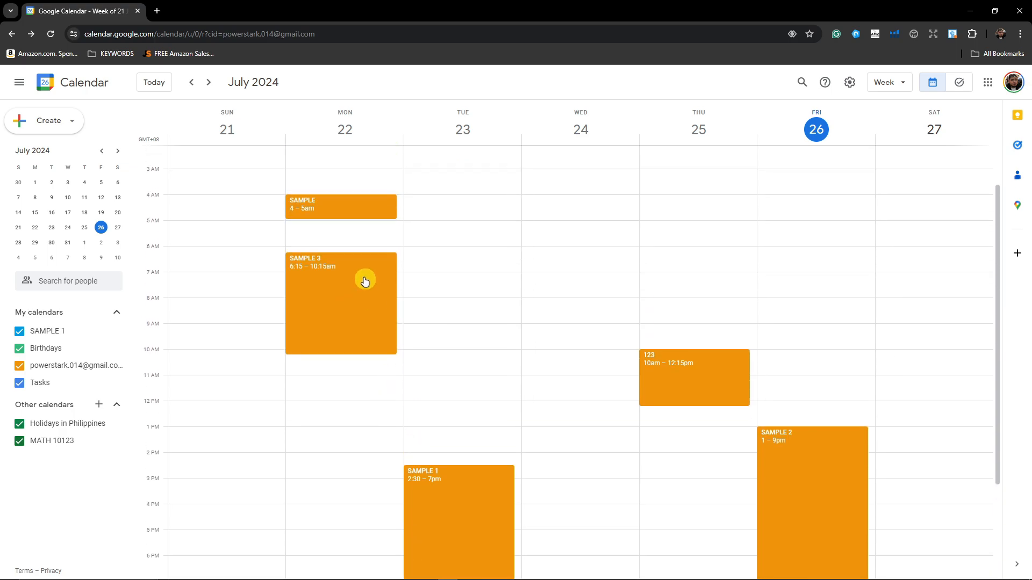
- Open the details of the SAMPLE 3 event on Monday, July 22 and review its additional actions
{"action": "left_click", "coordinate": [360, 277]}
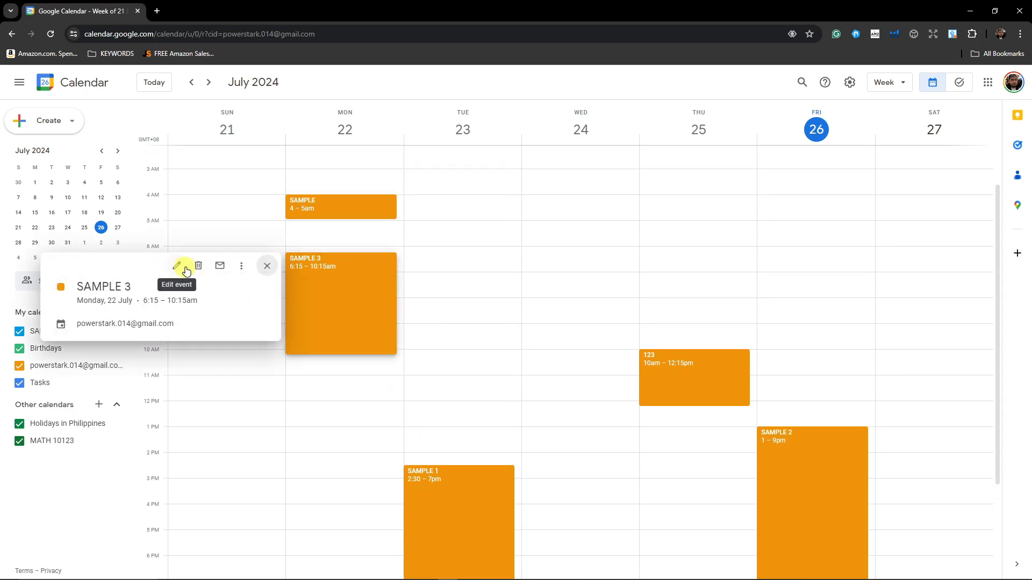
{"action": "left_click", "coordinate": [242, 269]}
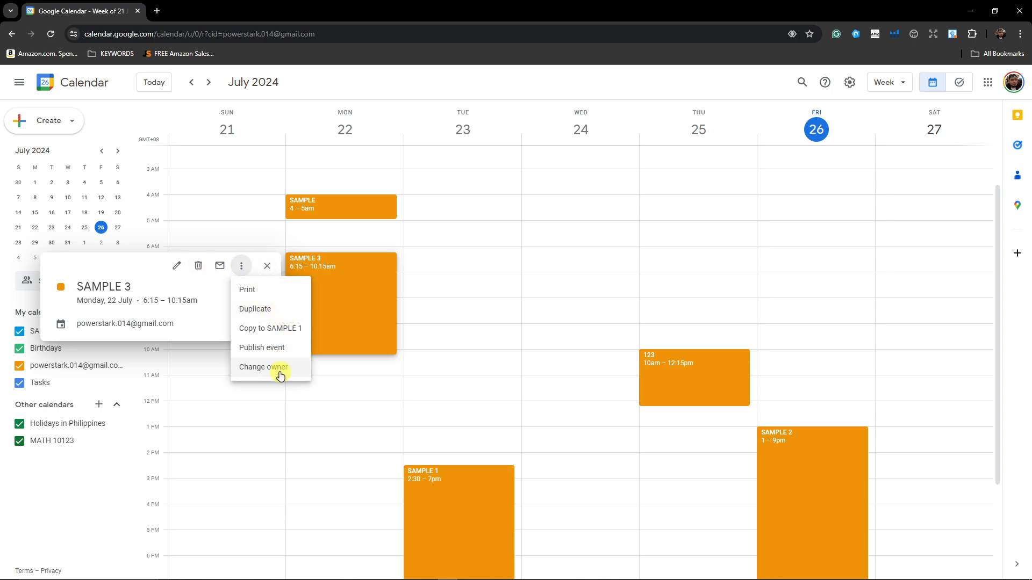
{"action": "left_click", "coordinate": [80, 504]}
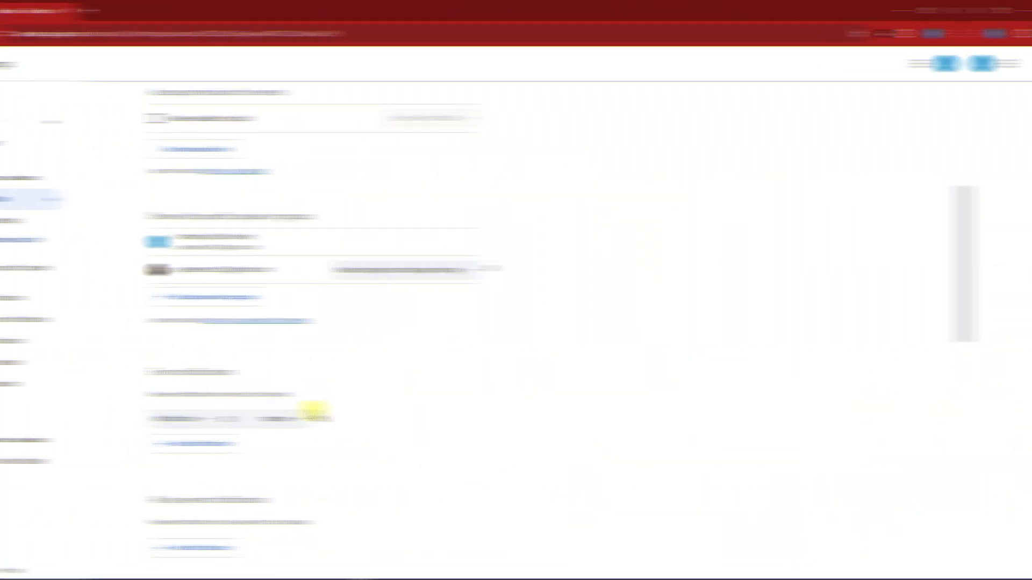
- Try making the owner's calendar available to the public, and cancel at the warning
{"action": "scroll", "coordinate": [457, 447], "scroll_direction": "down", "scroll_amount": 1}
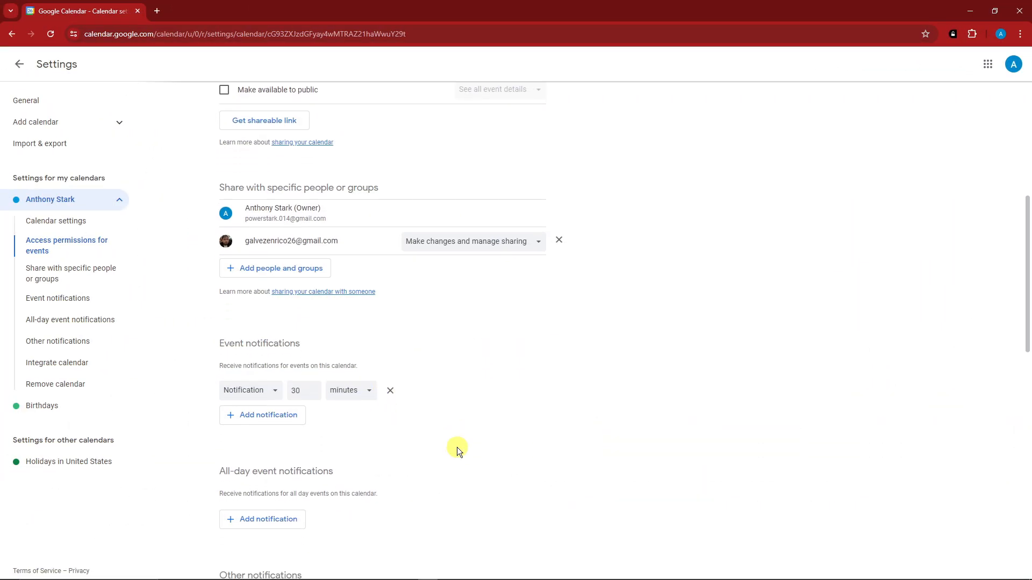
{"action": "scroll", "coordinate": [456, 447], "scroll_direction": "up", "scroll_amount": 3}
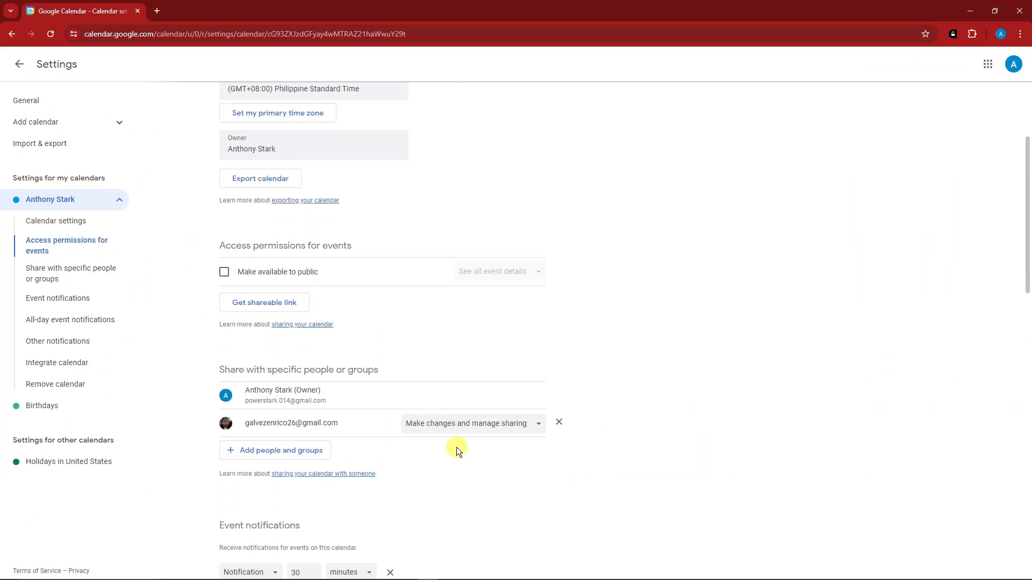
{"action": "scroll", "coordinate": [457, 447], "scroll_direction": "down", "scroll_amount": 2}
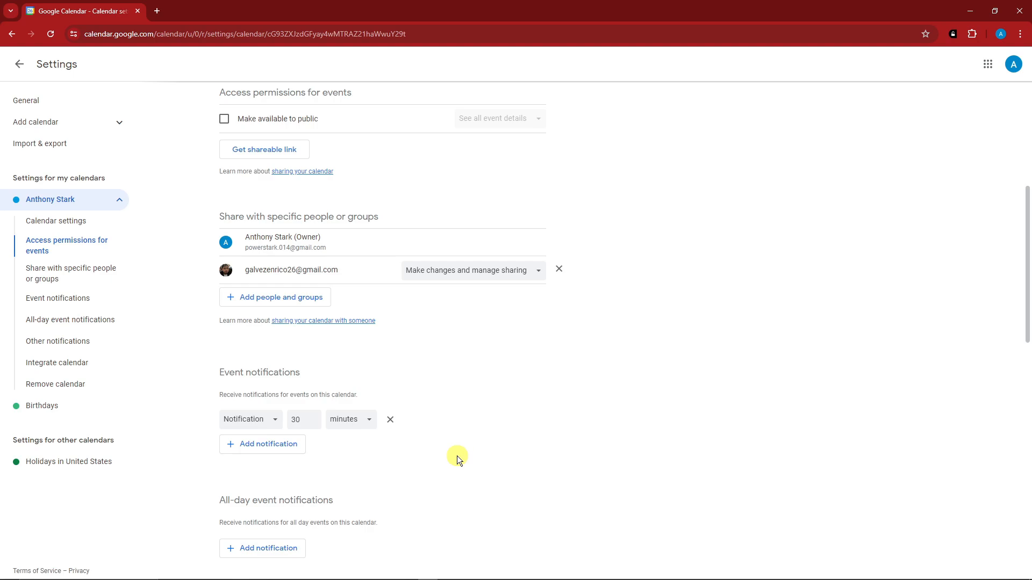
{"action": "scroll", "coordinate": [455, 446], "scroll_direction": "up", "scroll_amount": 3}
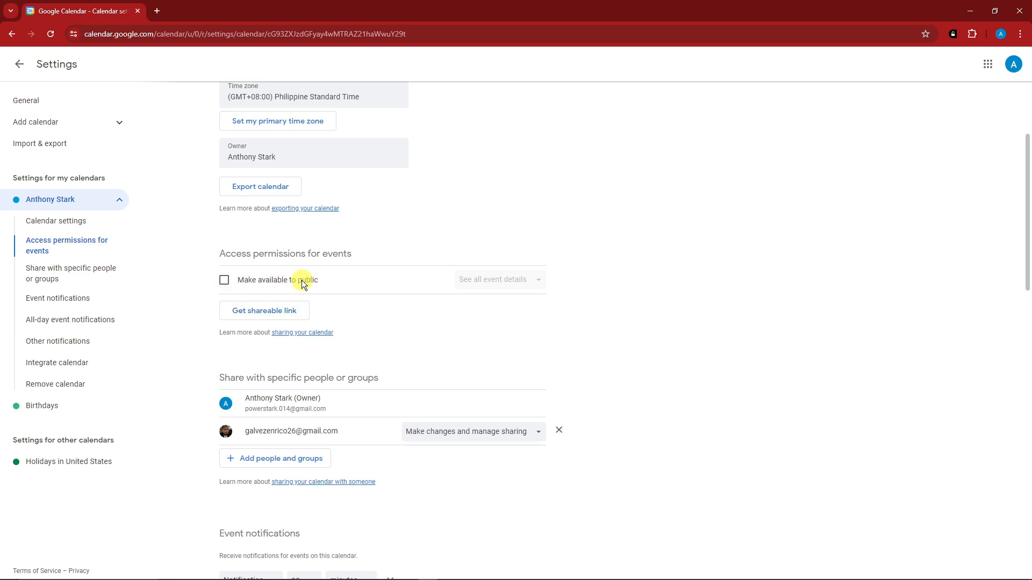
{"action": "left_click", "coordinate": [224, 280]}
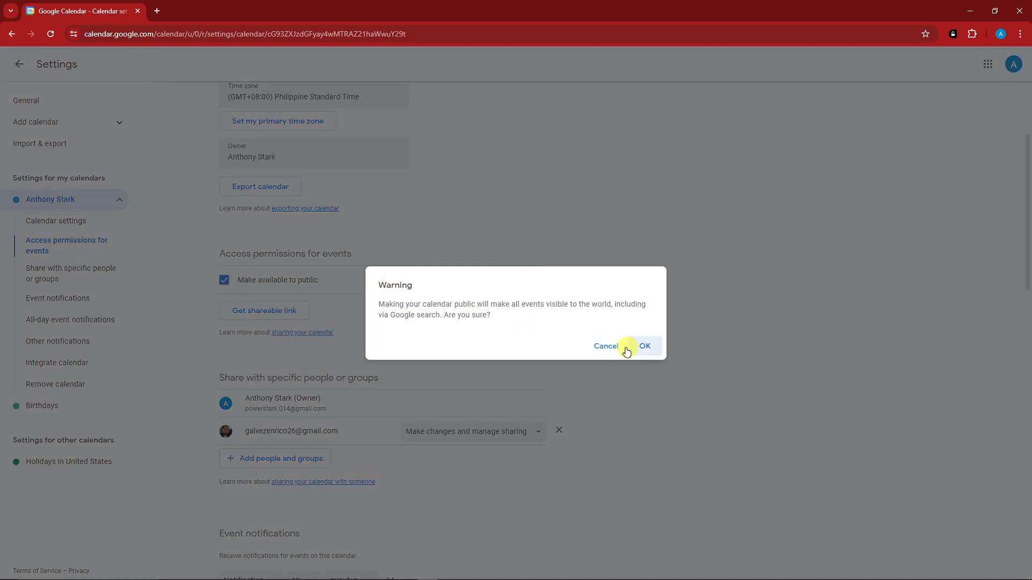
{"action": "left_click", "coordinate": [607, 347]}
- Get the shareable link to the owner's calendar, copy it, and close the link dialog
{"action": "left_click", "coordinate": [263, 311]}
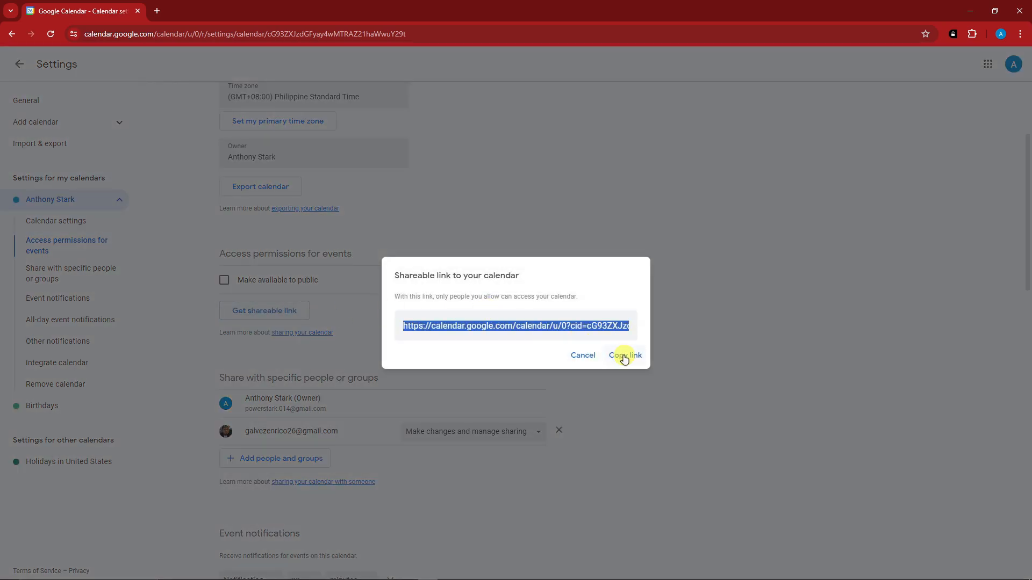
{"action": "left_click", "coordinate": [624, 358]}
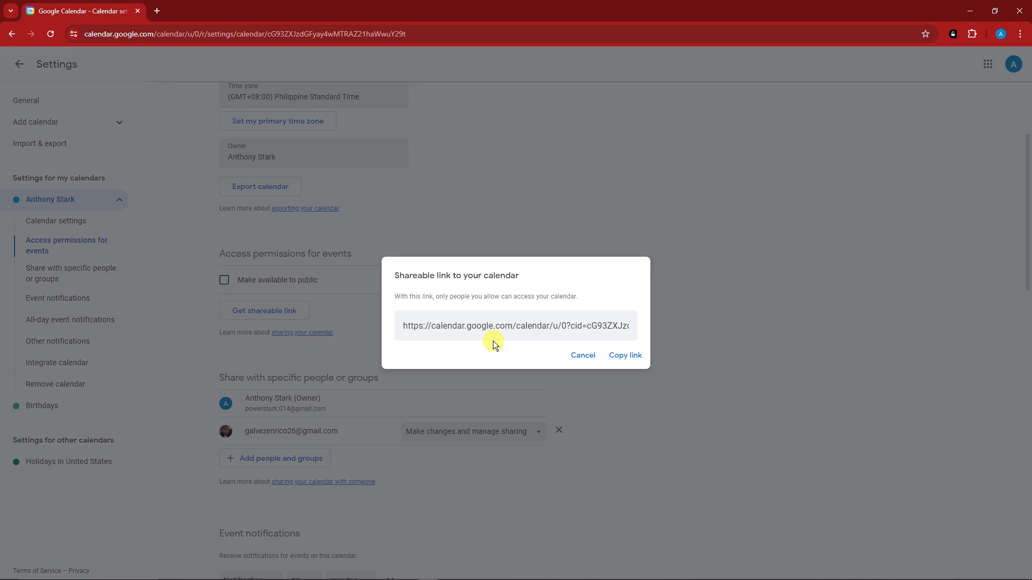
{"action": "left_click", "coordinate": [583, 357]}
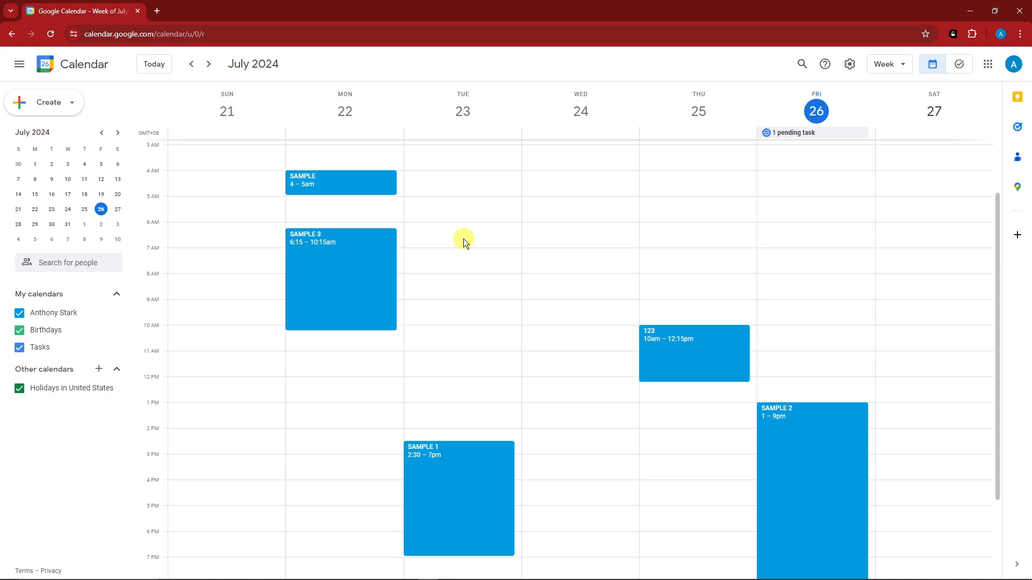
- Look over the owner's week view and open the details of the SAMPLE 1 event on Tuesday, July 23
{"action": "scroll", "coordinate": [481, 296], "scroll_direction": "down", "scroll_amount": 1}
{"action": "scroll", "coordinate": [483, 291], "scroll_direction": "up", "scroll_amount": 2}
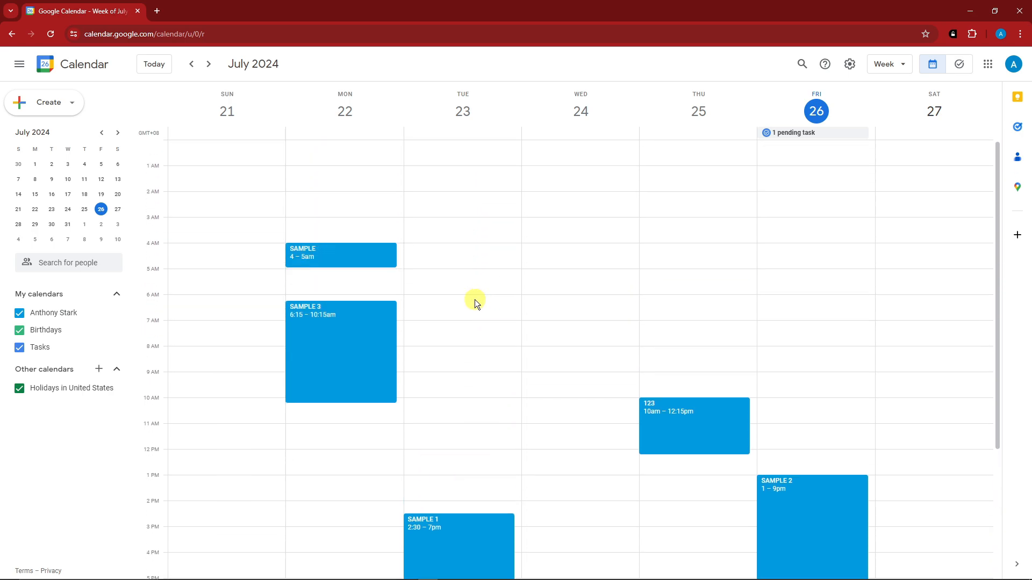
{"action": "scroll", "coordinate": [475, 304], "scroll_direction": "down", "scroll_amount": 2}
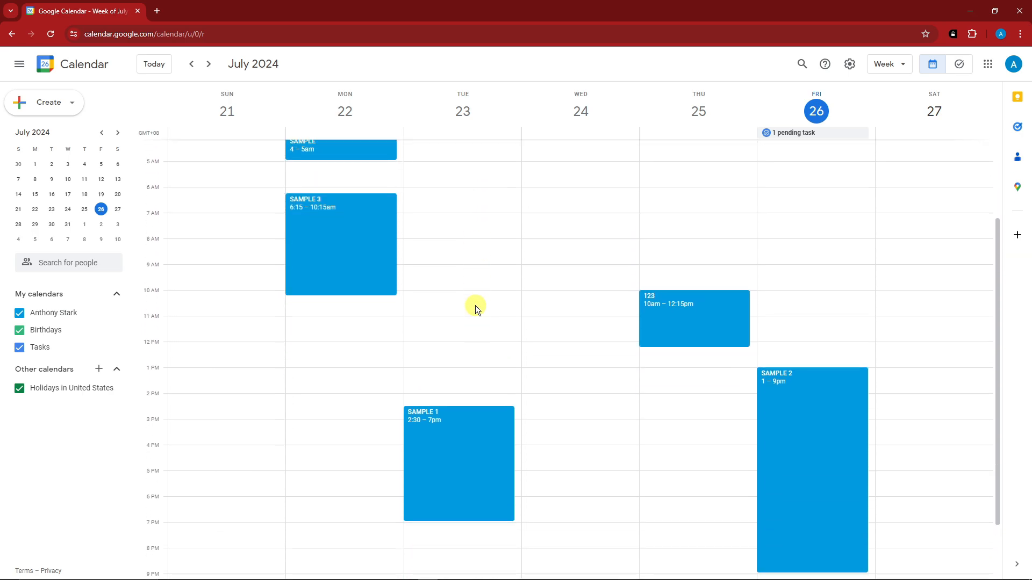
{"action": "left_click", "coordinate": [447, 438]}
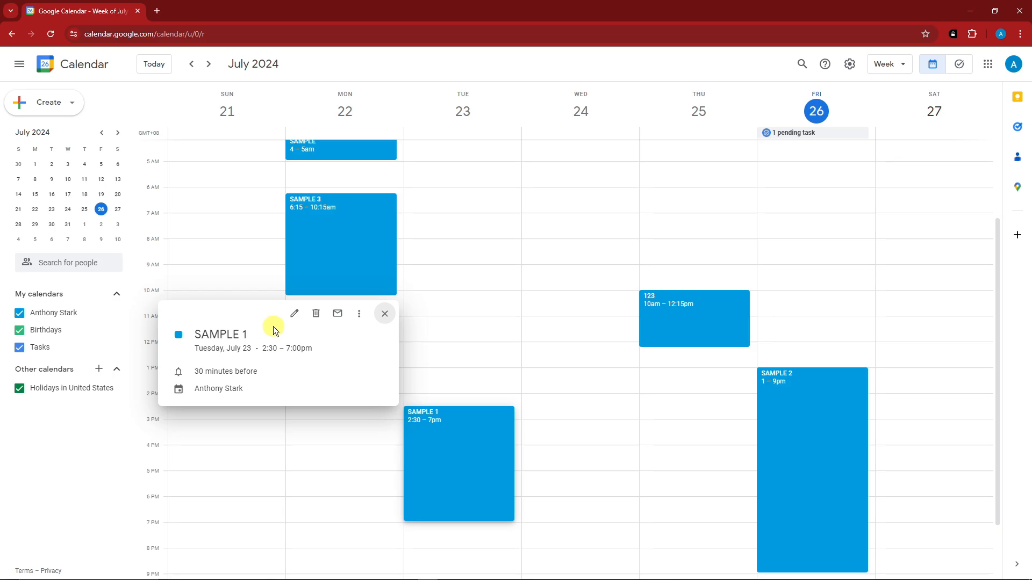
- Open the SAMPLE 1 event for editing, add Google Meet video conferencing, and copy its joining information
{"action": "left_click", "coordinate": [295, 315]}
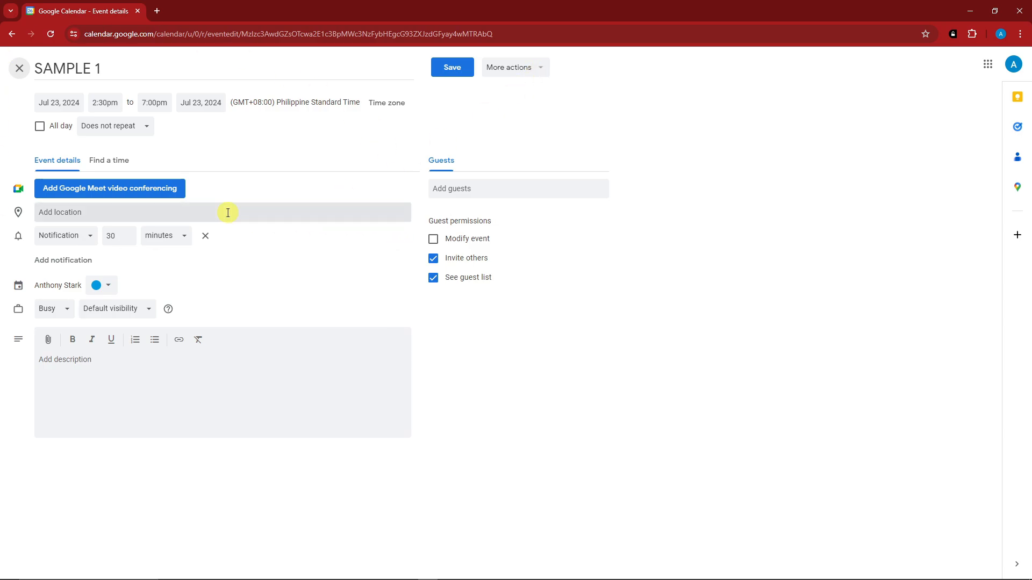
{"action": "left_click", "coordinate": [129, 193]}
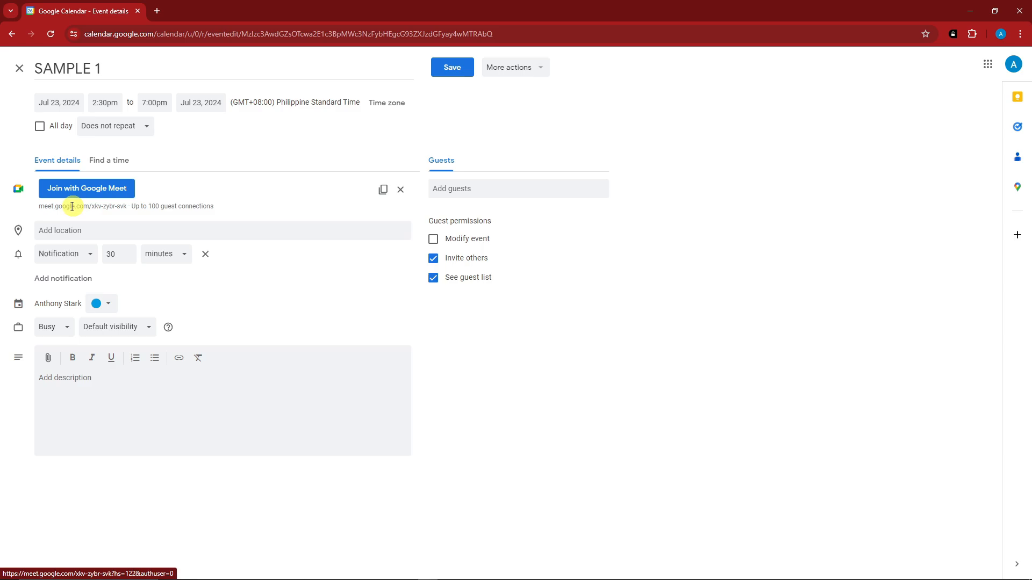
{"action": "left_click_drag", "start_coordinate": [36, 206], "coordinate": [290, 172]}
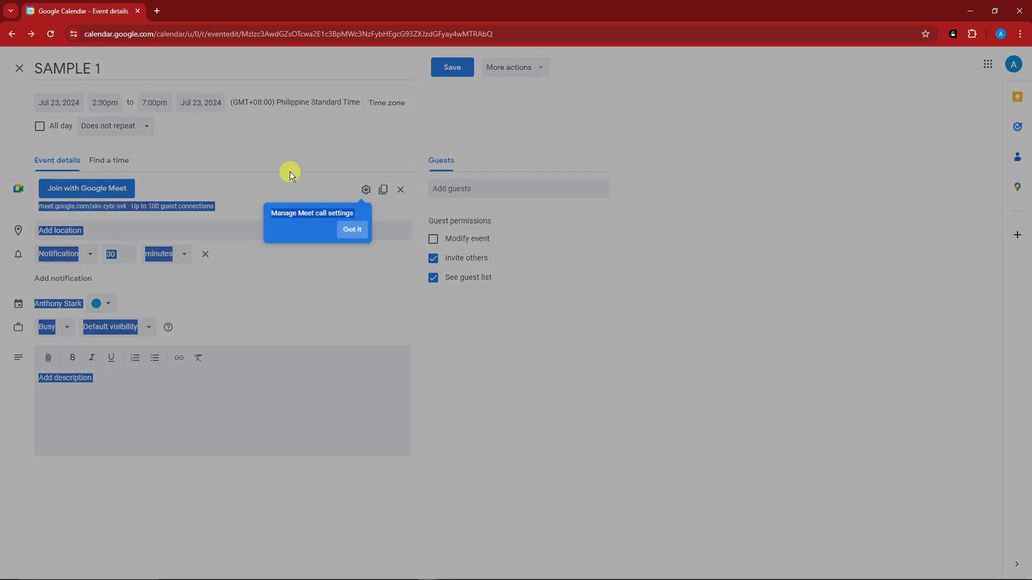
{"action": "left_click", "coordinate": [592, 298]}
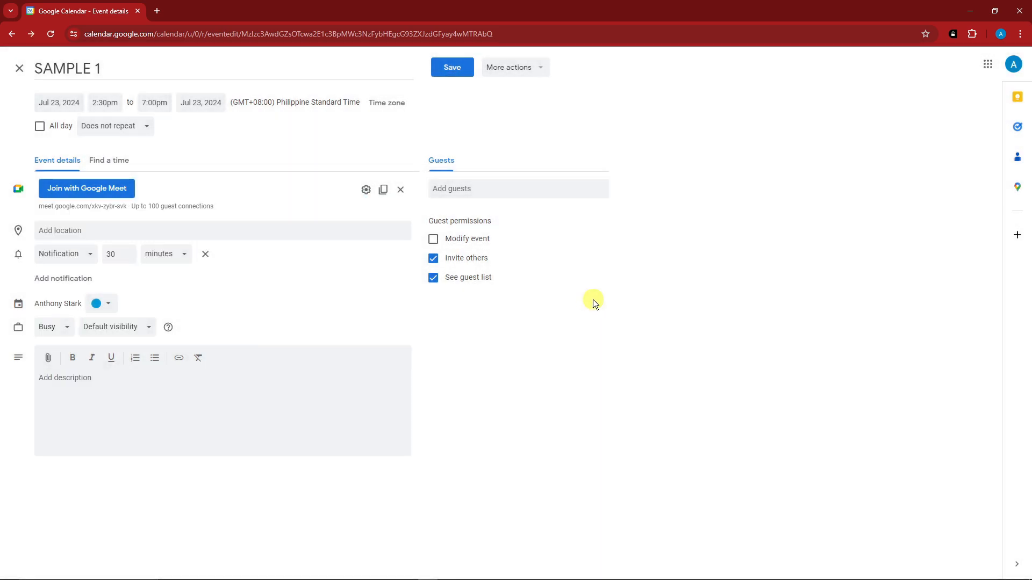
{"action": "left_click", "coordinate": [384, 193]}
{"action": "left_click", "coordinate": [541, 70]}
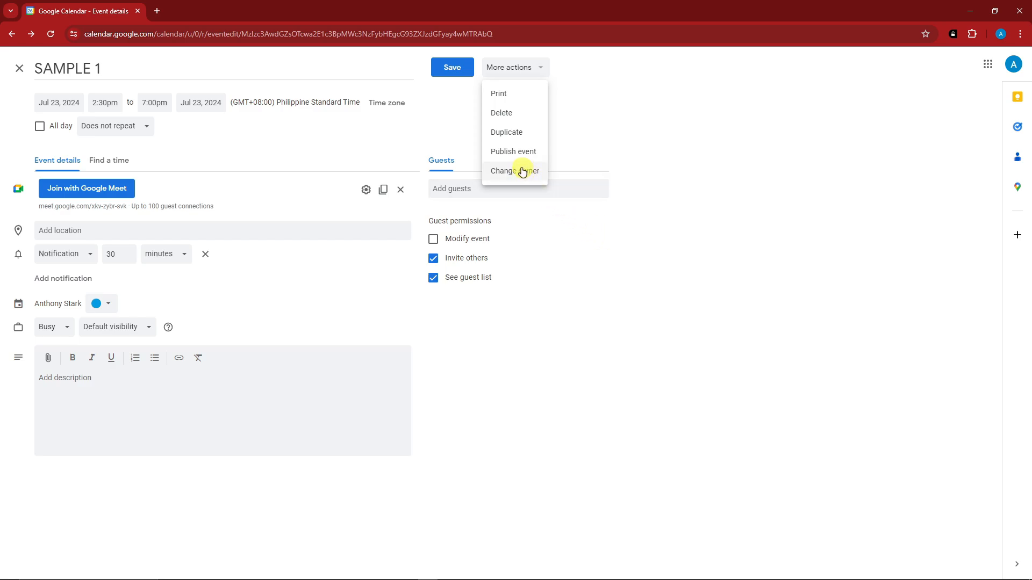
{"action": "left_click", "coordinate": [604, 352]}
- Add the first suggested contact as a guest of SAMPLE 1 with permission to modify the event, and copy the Meet information
{"action": "left_click", "coordinate": [458, 189]}
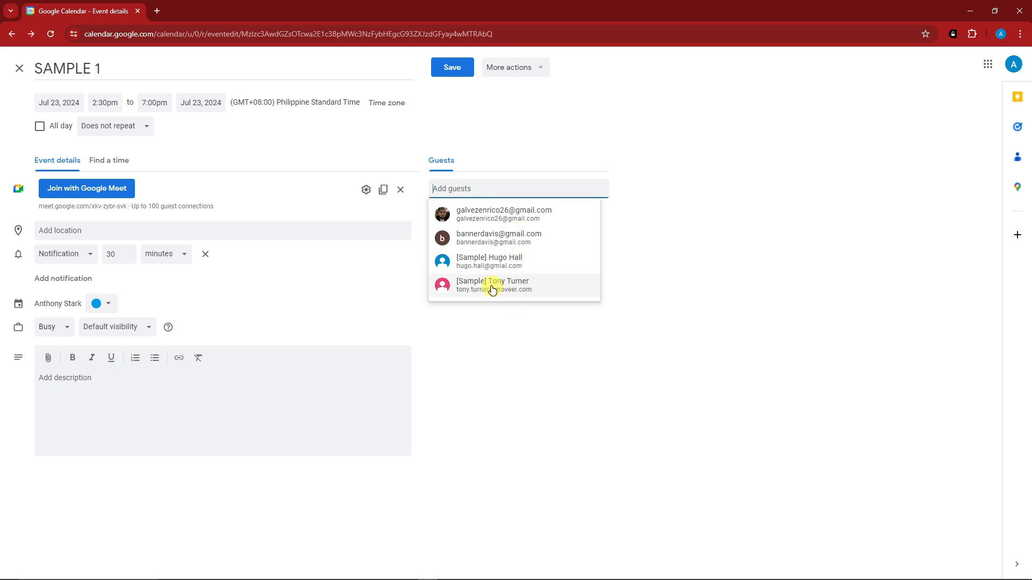
{"action": "left_click", "coordinate": [487, 214]}
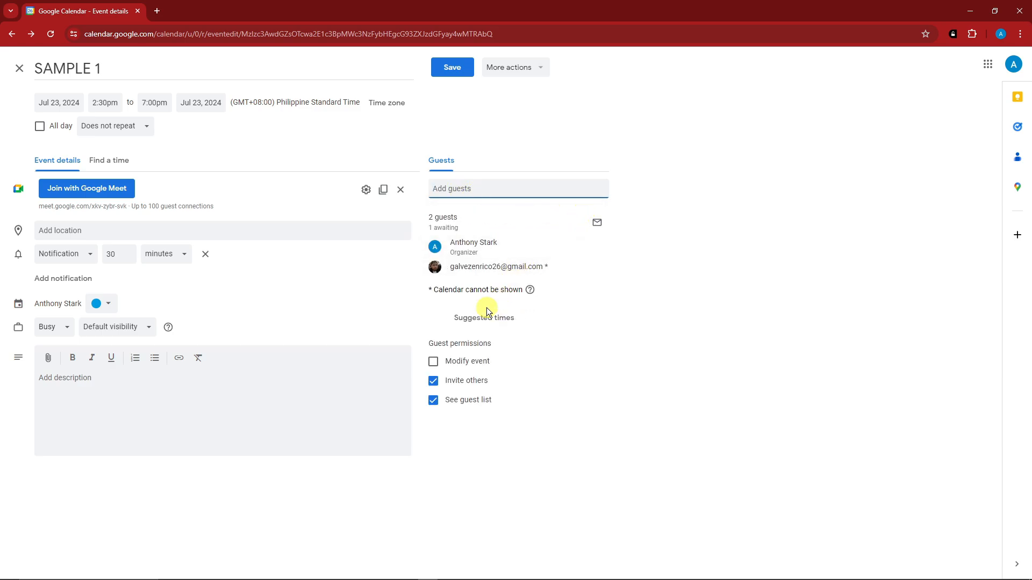
{"action": "left_click", "coordinate": [433, 364]}
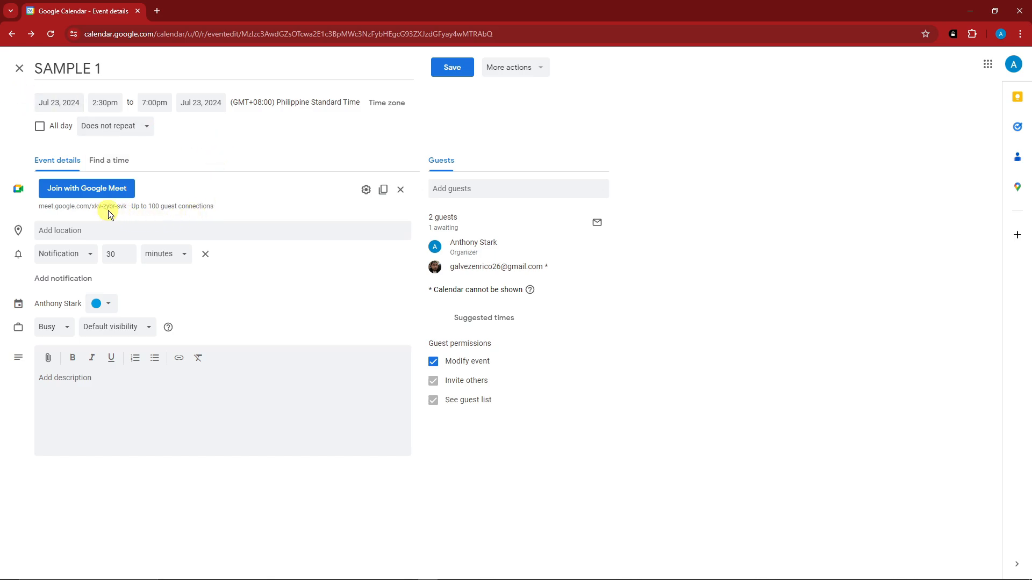
{"action": "left_click", "coordinate": [383, 191]}
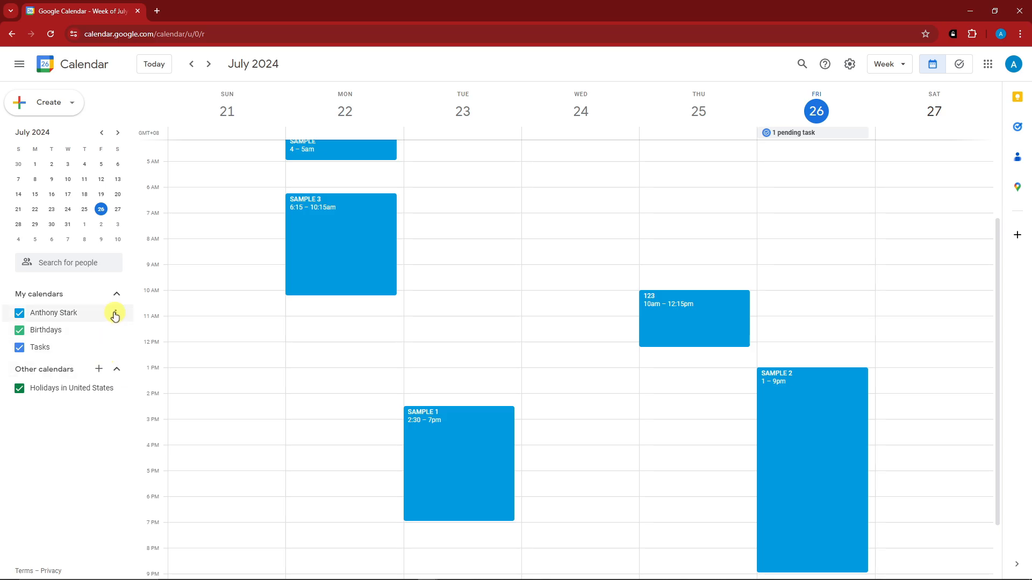
- Open the settings of the owner's calendar and make it available to the public, keeping the access at See all event details
{"action": "left_click", "coordinate": [115, 312]}
{"action": "left_click", "coordinate": [139, 337]}
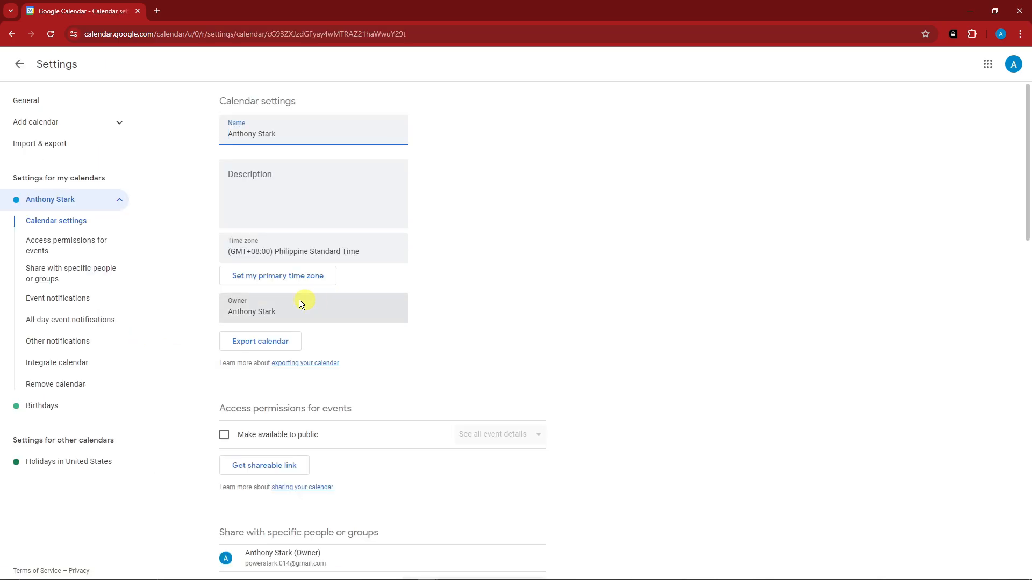
{"action": "scroll", "coordinate": [392, 282], "scroll_direction": "down", "scroll_amount": 5}
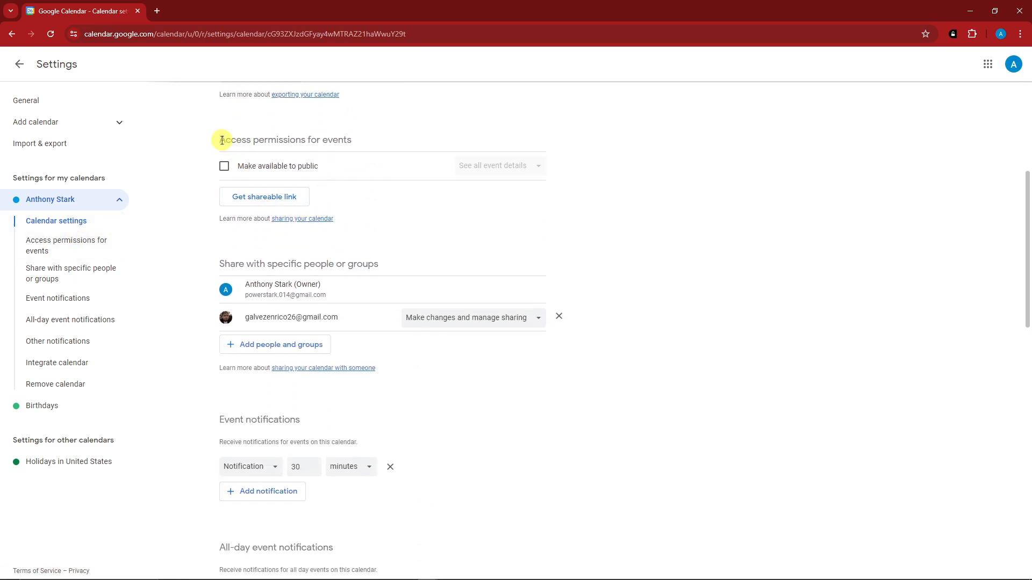
{"action": "left_click_drag", "start_coordinate": [238, 165], "coordinate": [320, 167]}
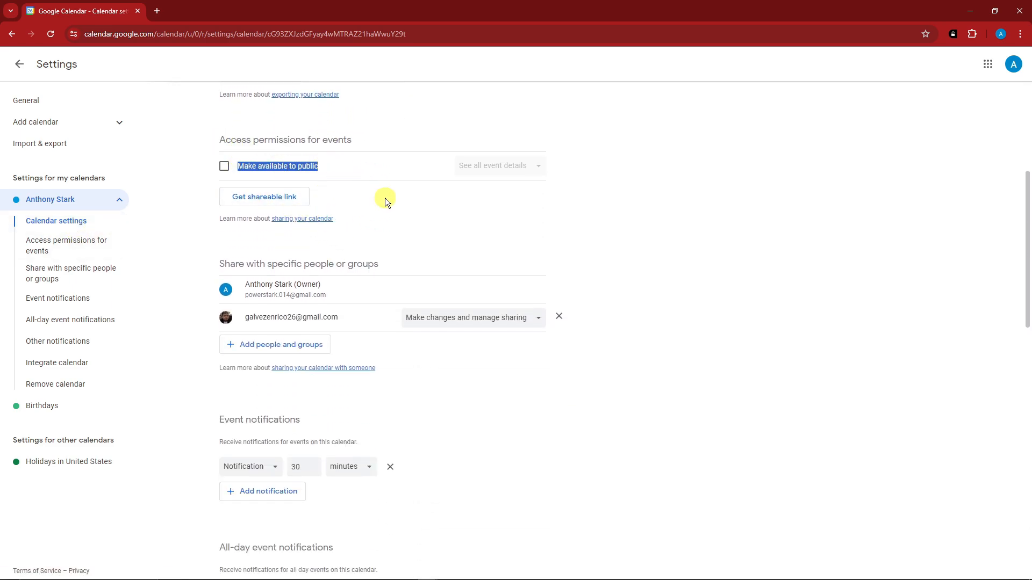
{"action": "left_click", "coordinate": [224, 166]}
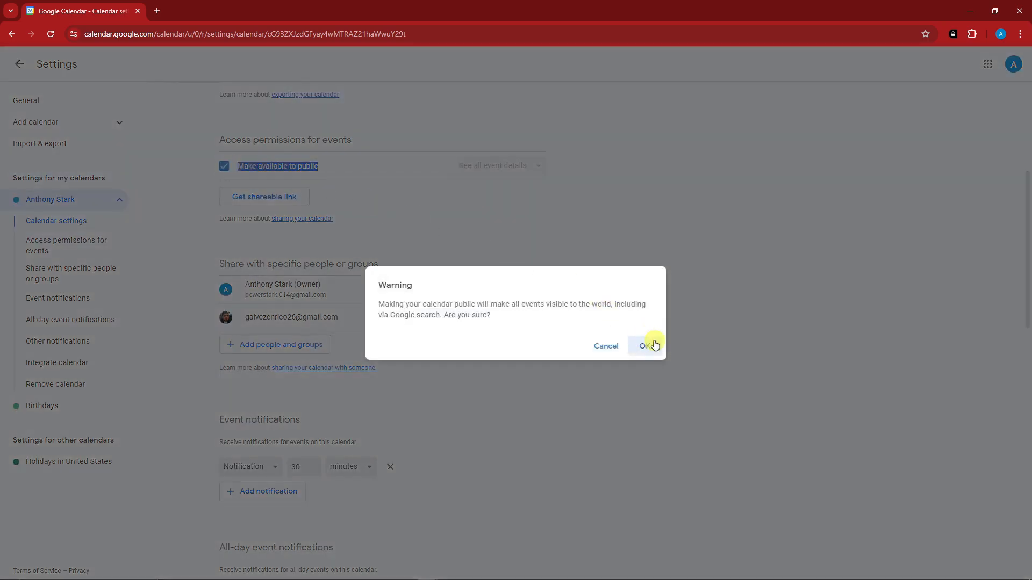
{"action": "left_click", "coordinate": [648, 346]}
{"action": "left_click", "coordinate": [534, 166]}
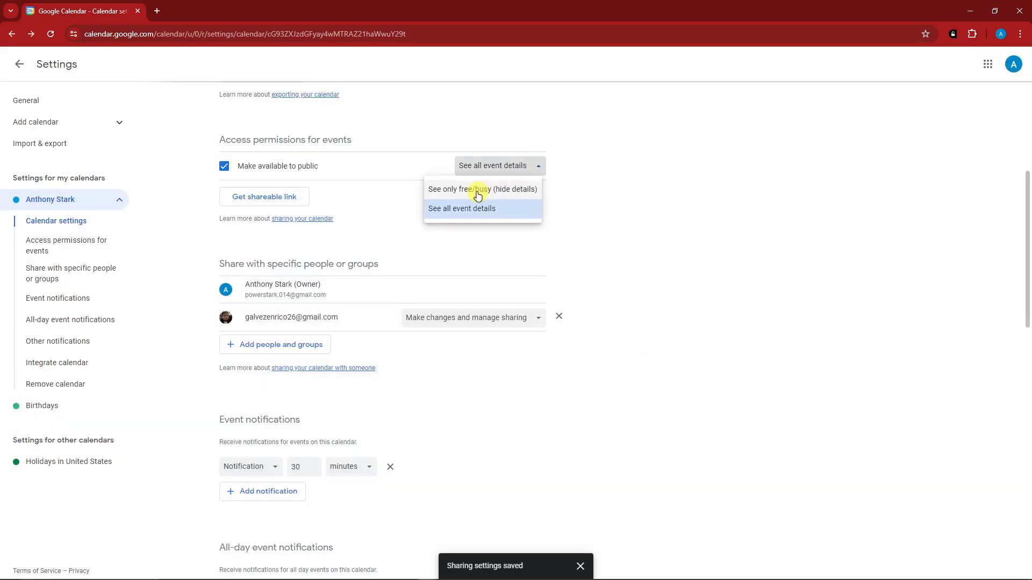
{"action": "left_click", "coordinate": [598, 218]}
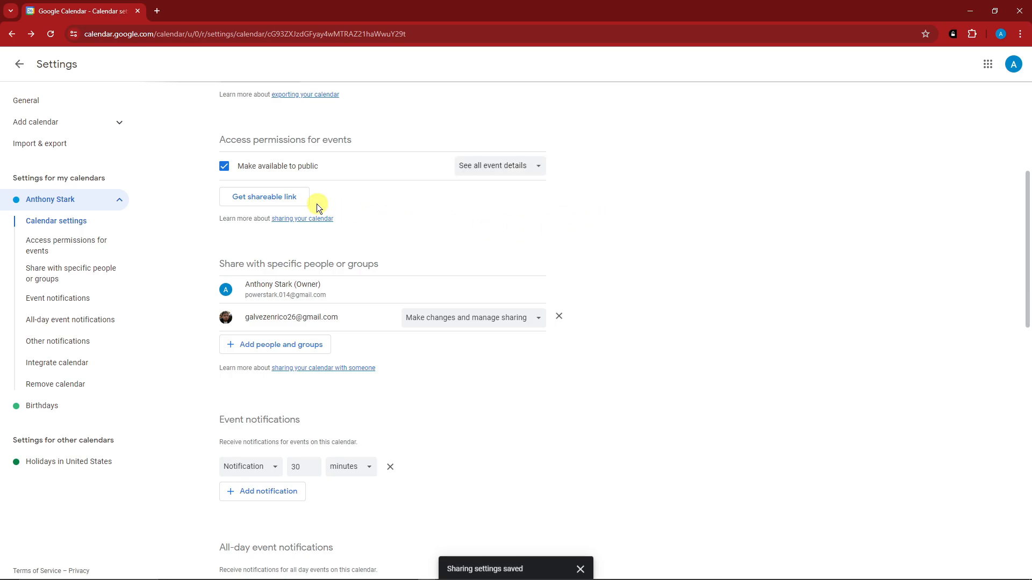
- Copy the shareable link to the owner's calendar and load it in the incognito browser window
{"action": "left_click", "coordinate": [286, 198]}
{"action": "left_click", "coordinate": [621, 355]}
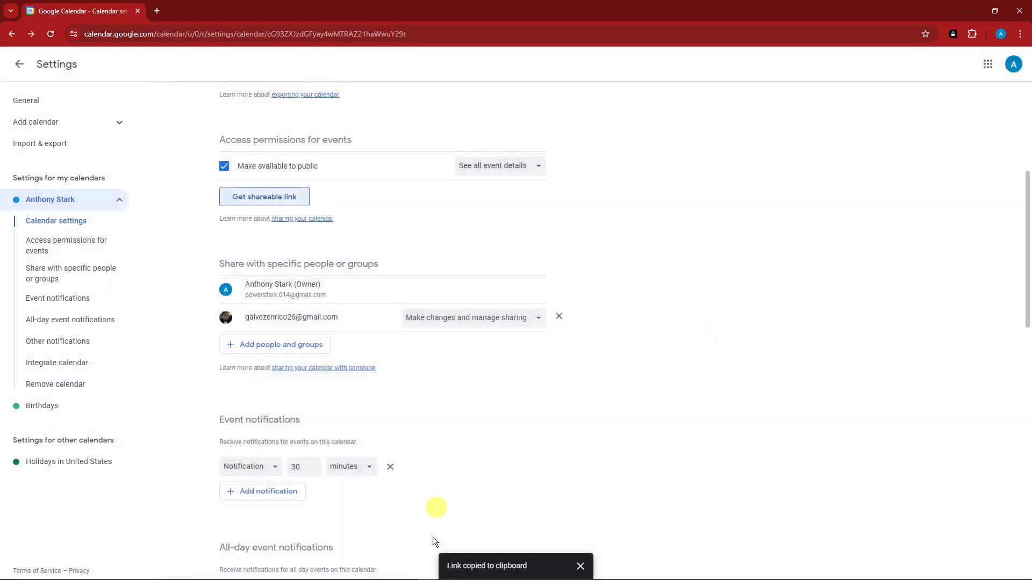
{"action": "mouse_move", "coordinate": [466, 562]}
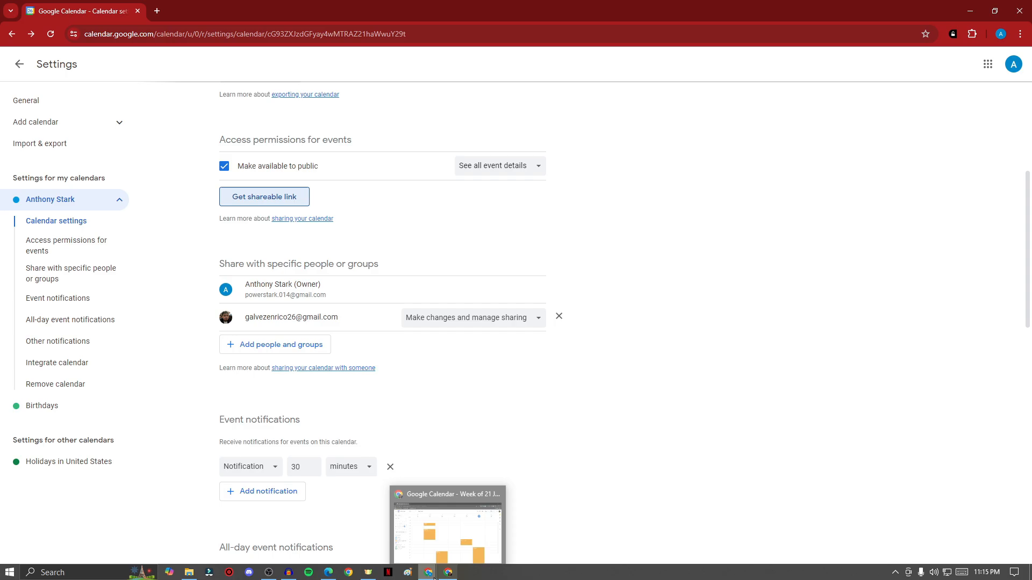
{"action": "left_click", "coordinate": [499, 504]}
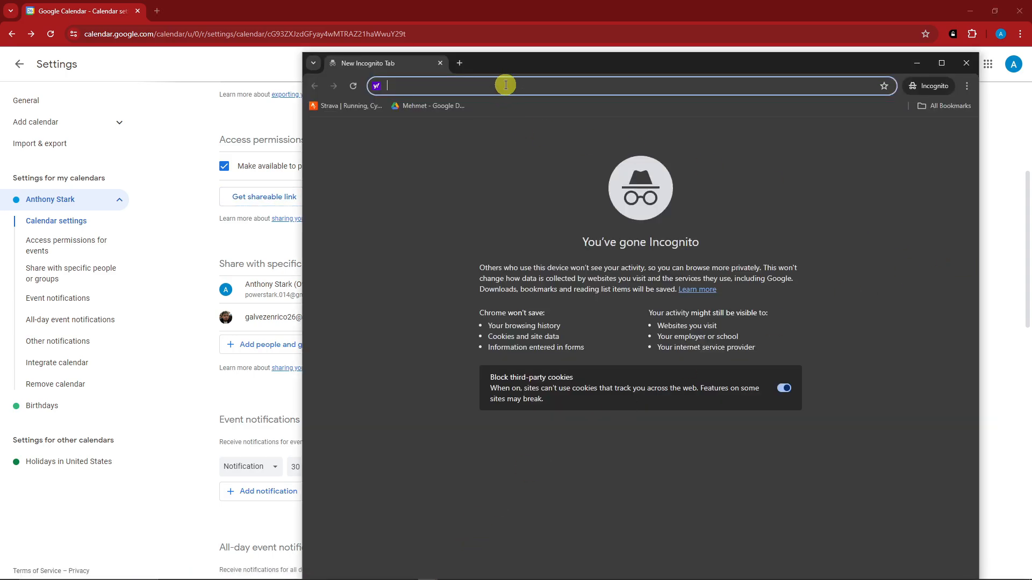
{"action": "key", "text": "ctrl+v"}
{"action": "key", "text": "Return"}
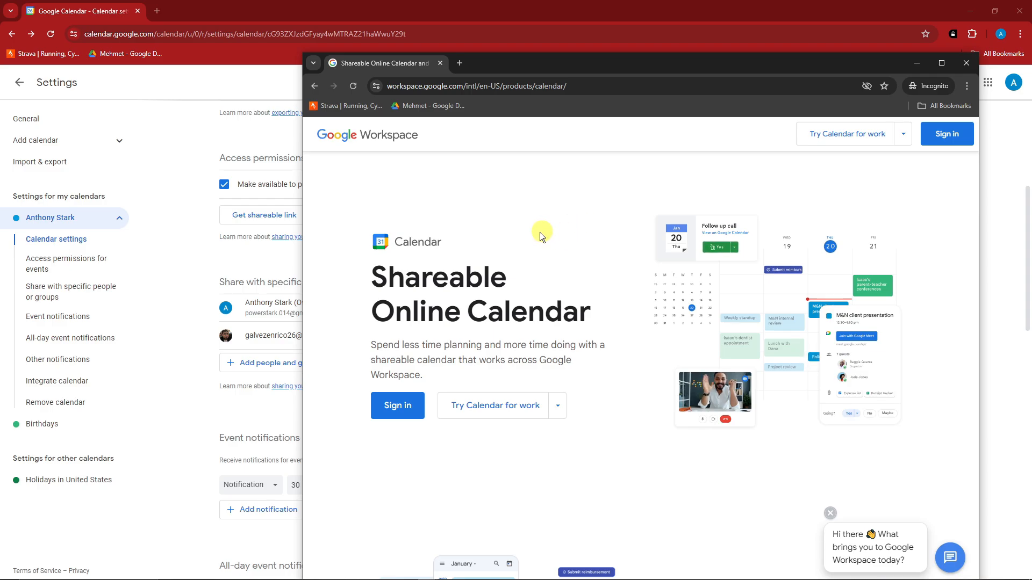
- Return to the owner's calendar settings and copy the public URL from the calendar integration section
{"action": "left_click", "coordinate": [120, 559]}
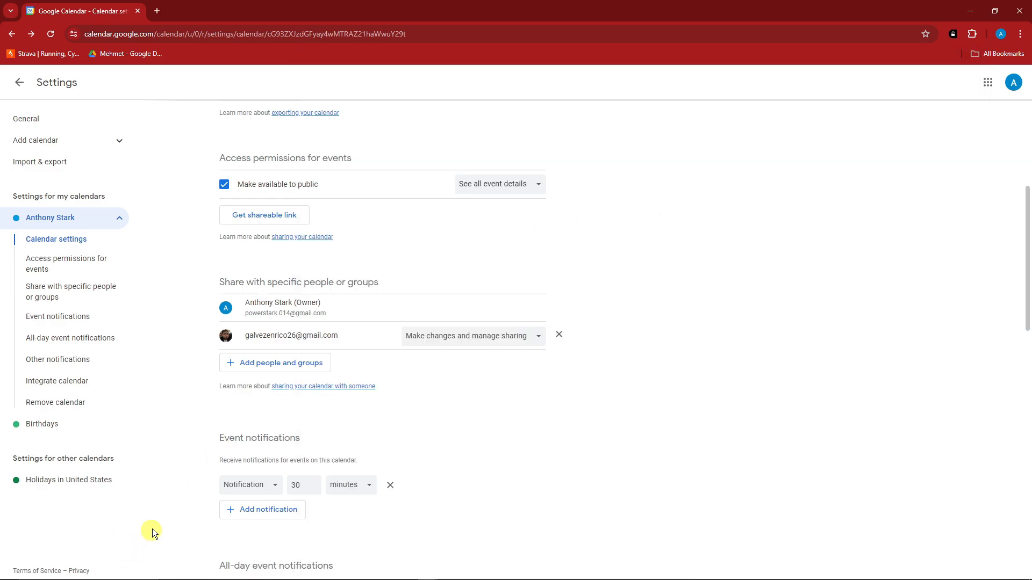
{"action": "left_click", "coordinate": [65, 376]}
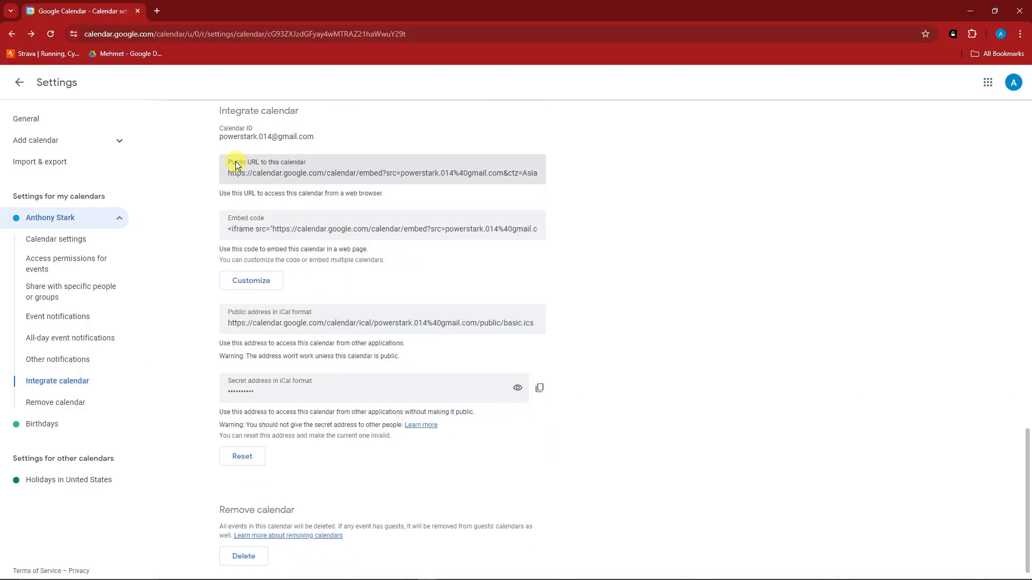
{"action": "right_click", "coordinate": [285, 172]}
{"action": "left_click", "coordinate": [315, 182]}
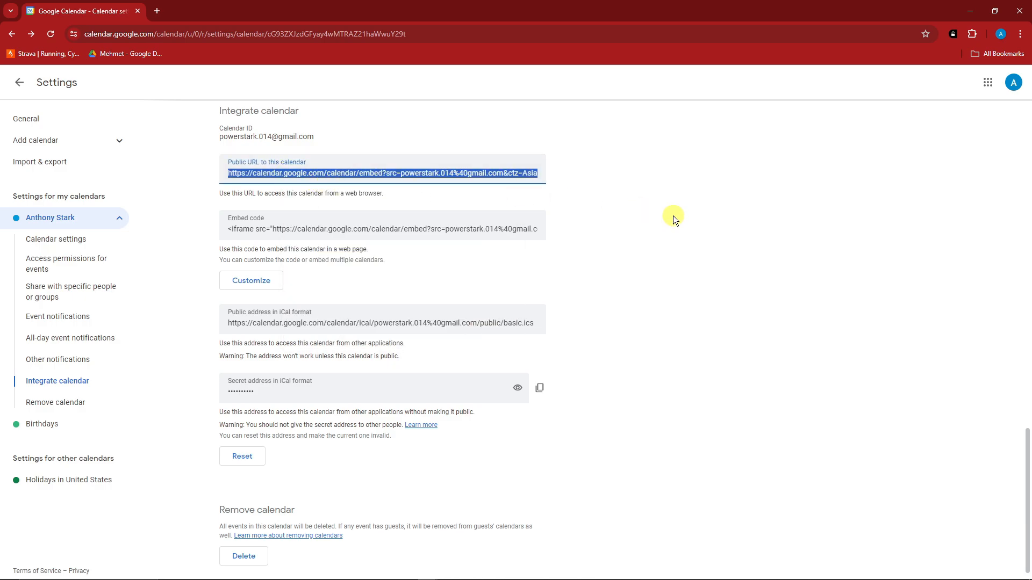
- Load the public calendar URL in the incognito window, look over the public month view, and close the window
{"action": "mouse_move", "coordinate": [430, 575]}
{"action": "left_click", "coordinate": [472, 518]}
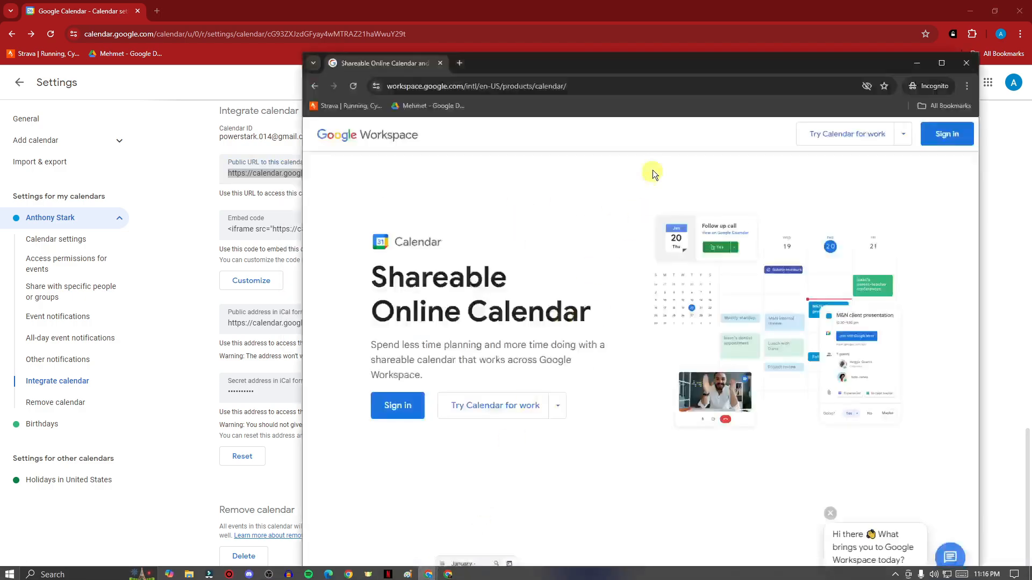
{"action": "left_click", "coordinate": [567, 85]}
{"action": "key", "text": "BackSpace"}
{"action": "key", "text": "ctrl+v"}
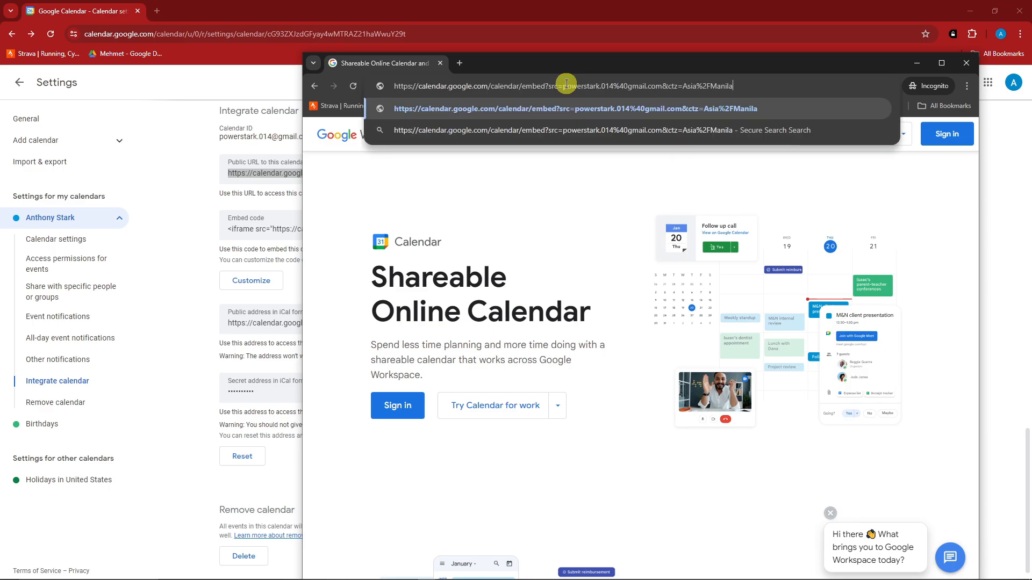
{"action": "key", "text": "Return"}
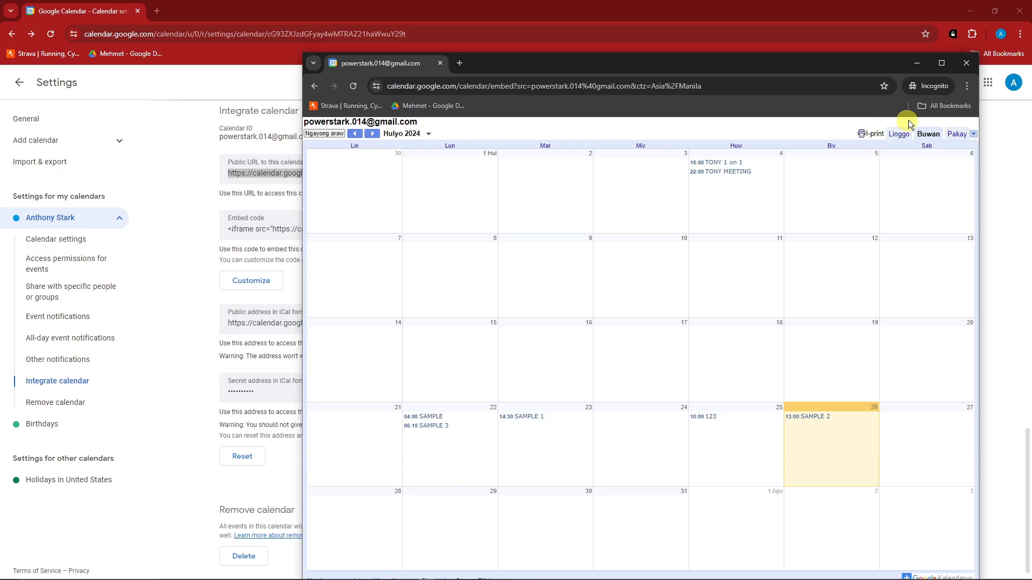
{"action": "left_click", "coordinate": [966, 65]}
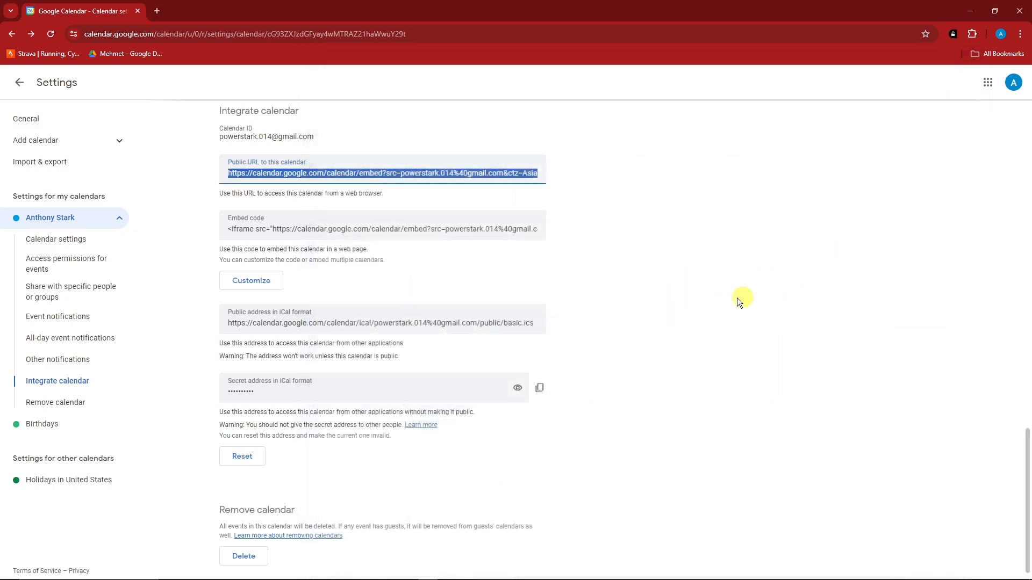
- Return to the access permissions for events and stop making the owner's calendar available to the public
{"action": "left_click", "coordinate": [102, 259]}
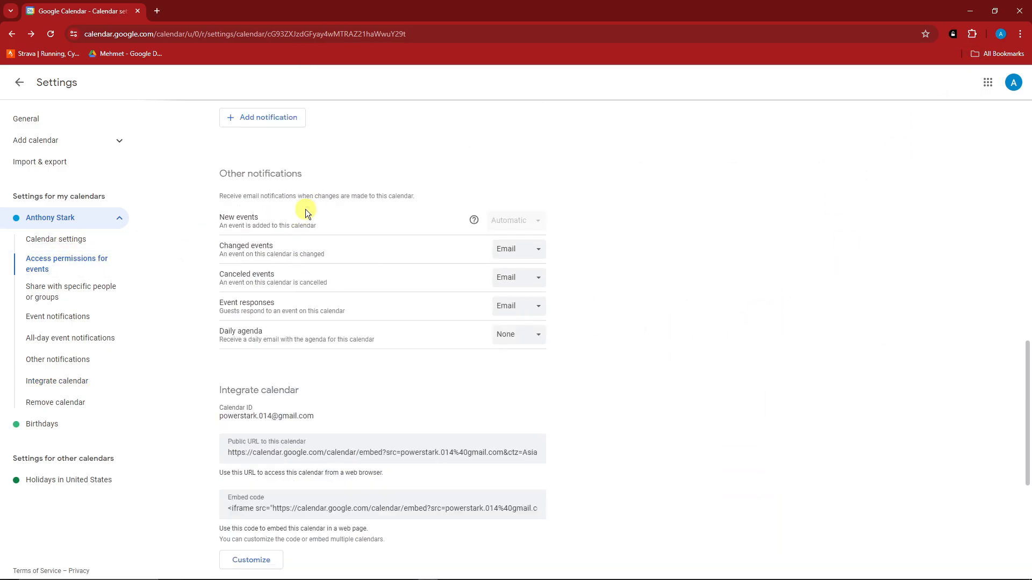
{"action": "left_click", "coordinate": [232, 141]}
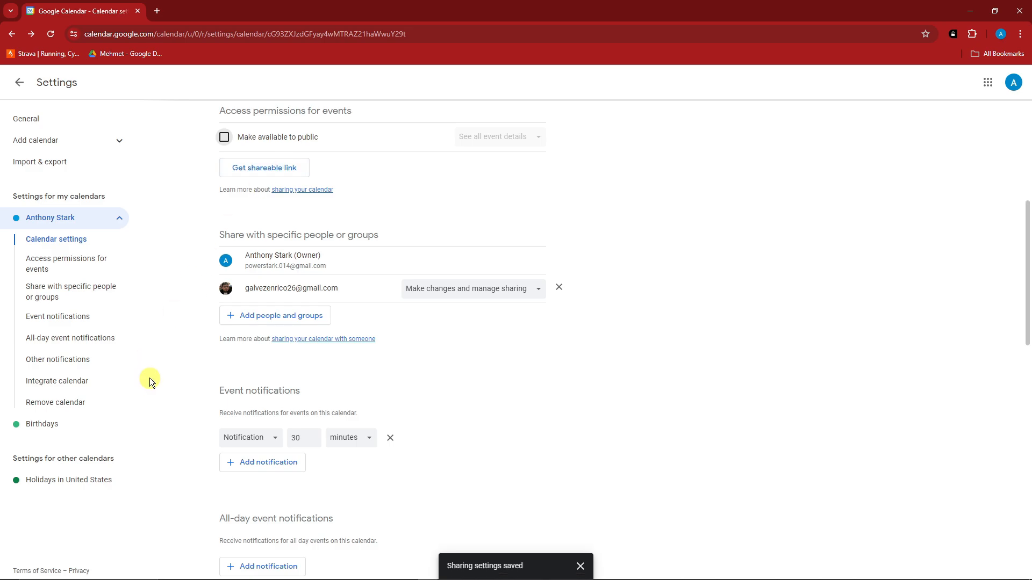
- Copy the embed code from the integration settings of the SAMPLE 1 calendar
{"action": "left_click", "coordinate": [77, 383]}
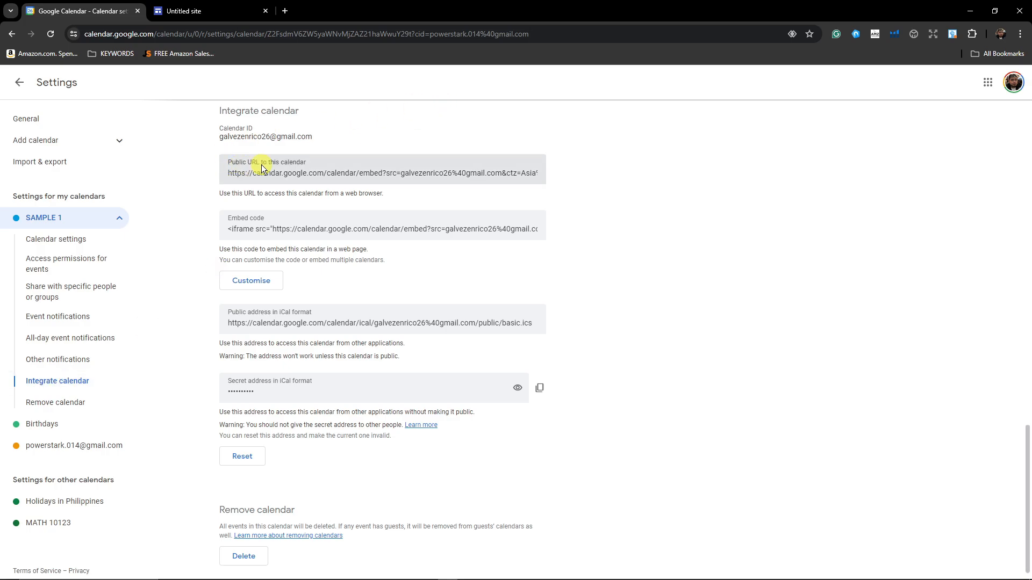
{"action": "right_click", "coordinate": [275, 232]}
{"action": "left_click", "coordinate": [290, 240]}
{"action": "left_click", "coordinate": [548, 271]}
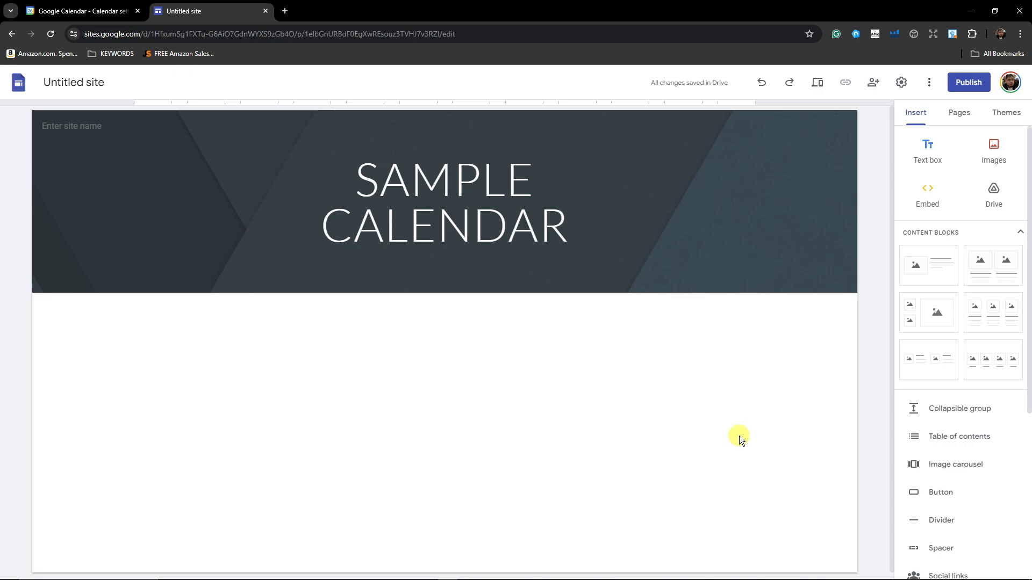
- In Google Sites, embed the calendar below the SAMPLE CALENDAR header using the copied embed code, and enlarge it to the full content width
{"action": "left_click", "coordinate": [933, 197]}
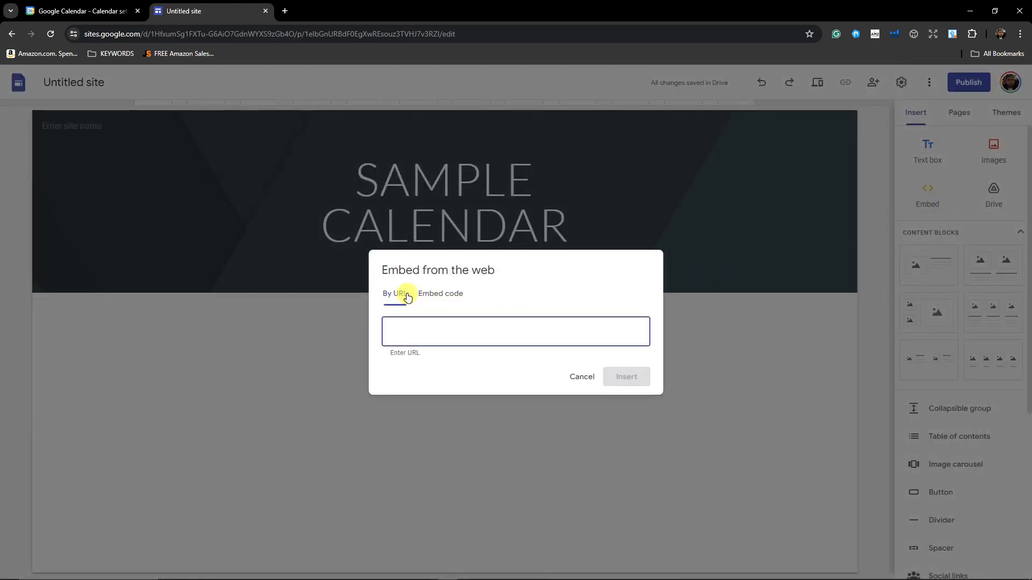
{"action": "left_click", "coordinate": [431, 294]}
{"action": "key", "text": "ctrl+v"}
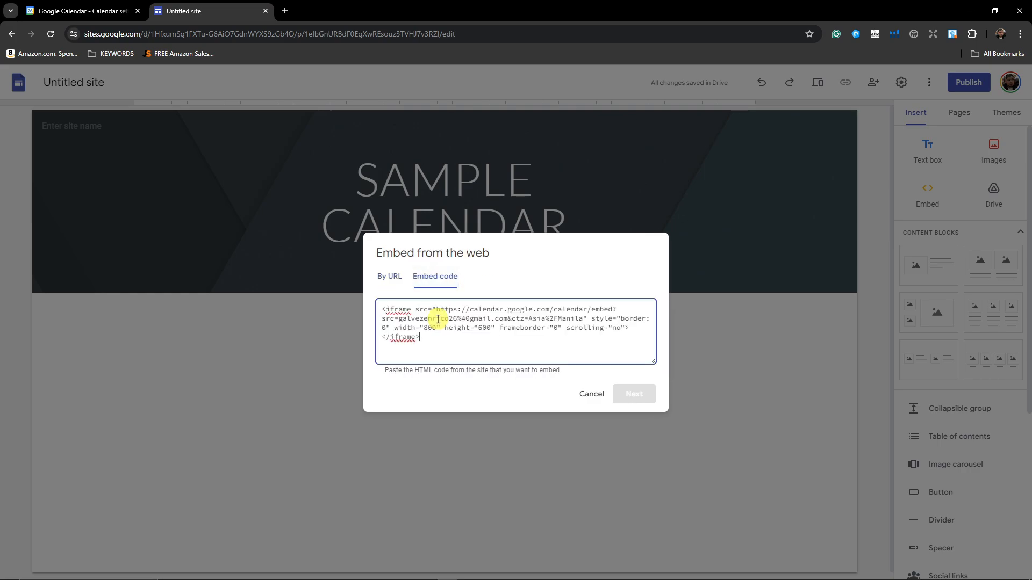
{"action": "left_click", "coordinate": [636, 396]}
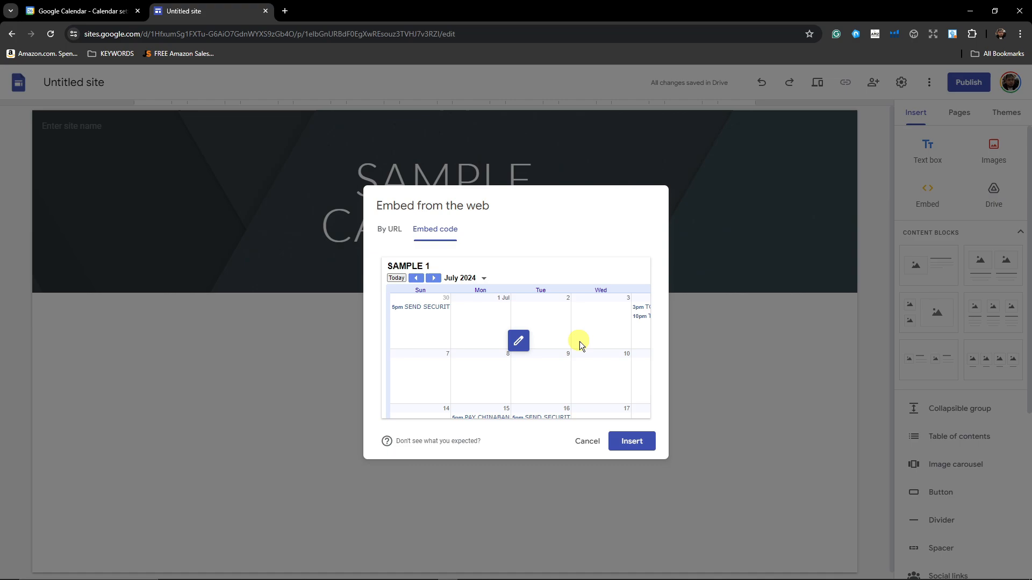
{"action": "left_click", "coordinate": [645, 446]}
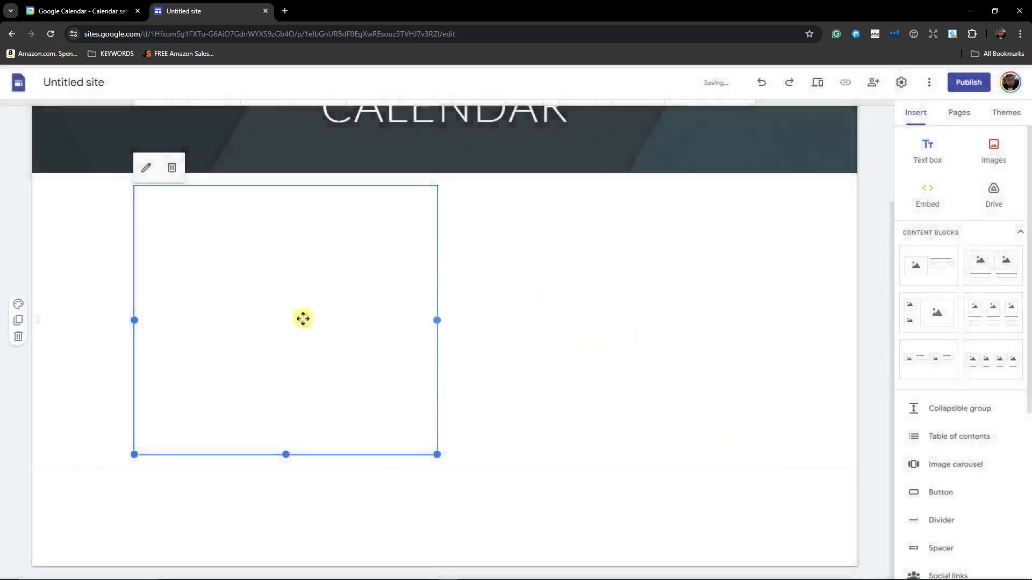
{"action": "left_click_drag", "start_coordinate": [437, 455], "coordinate": [752, 477]}
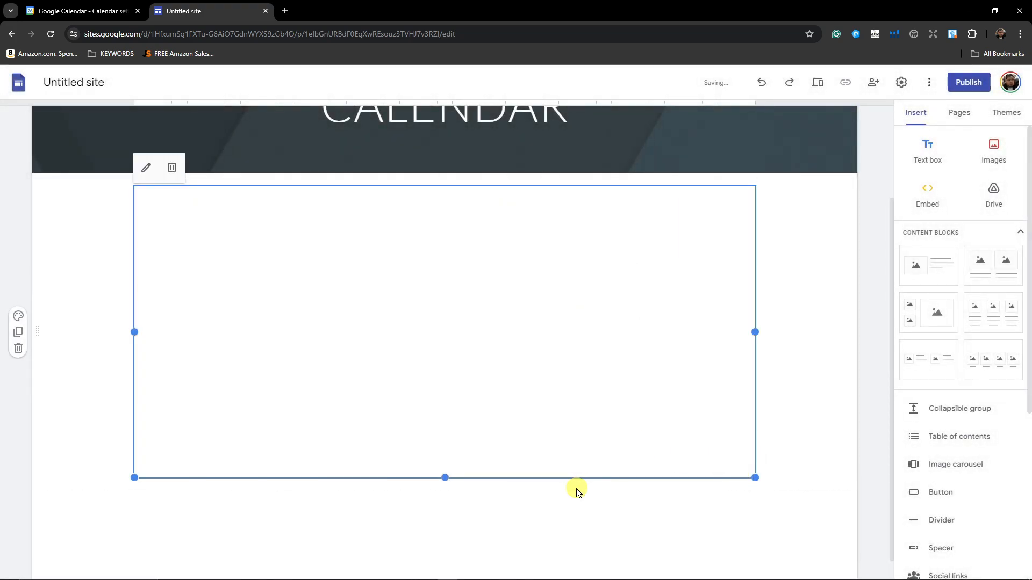
- Review the code behind the calendar embedded on the site and close it without changing anything
{"action": "left_click", "coordinate": [146, 167]}
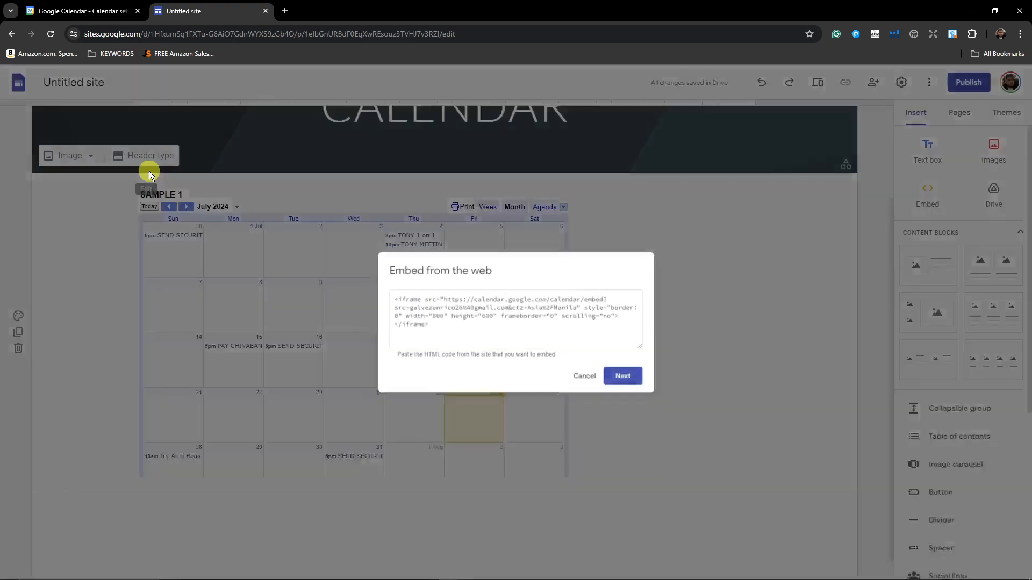
{"action": "left_click", "coordinate": [593, 386]}
{"action": "left_click_drag", "start_coordinate": [403, 188], "coordinate": [371, 226]}
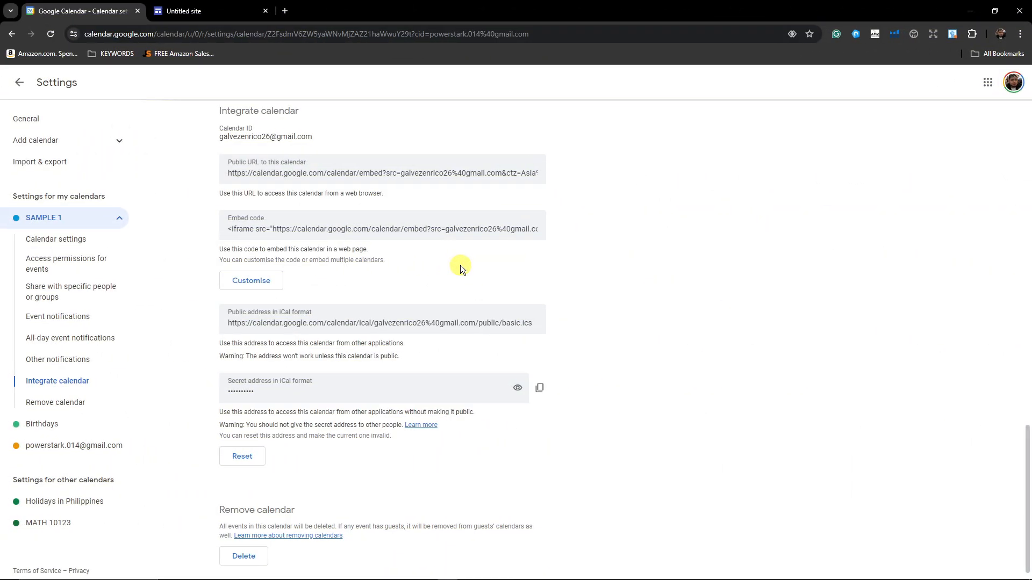
- Open the embed customisation for SAMPLE 1, try red and Mango as background colours, and settle on dark green
{"action": "left_click", "coordinate": [261, 289]}
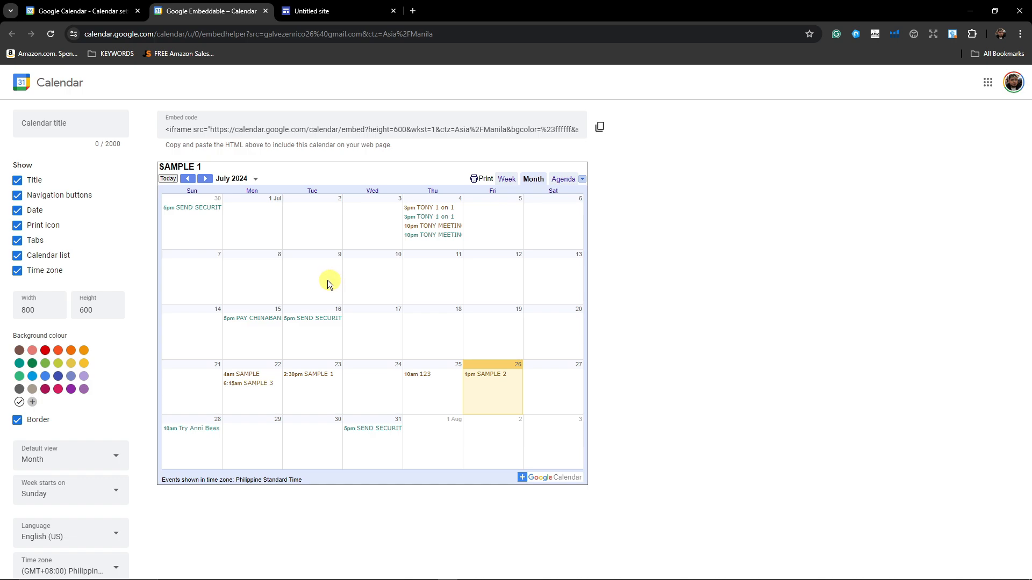
{"action": "scroll", "coordinate": [64, 332], "scroll_direction": "down", "scroll_amount": 1}
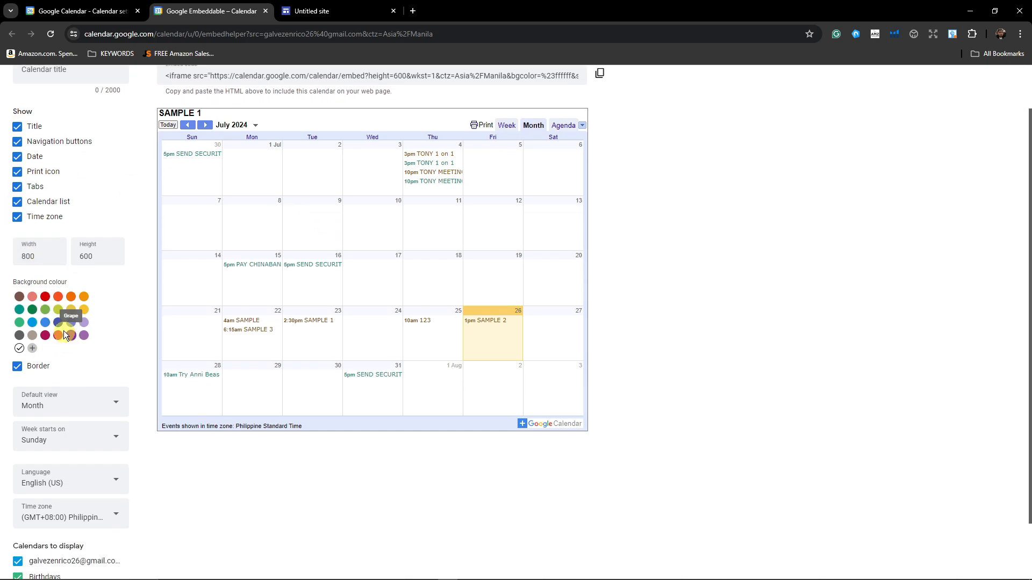
{"action": "left_click", "coordinate": [46, 304]}
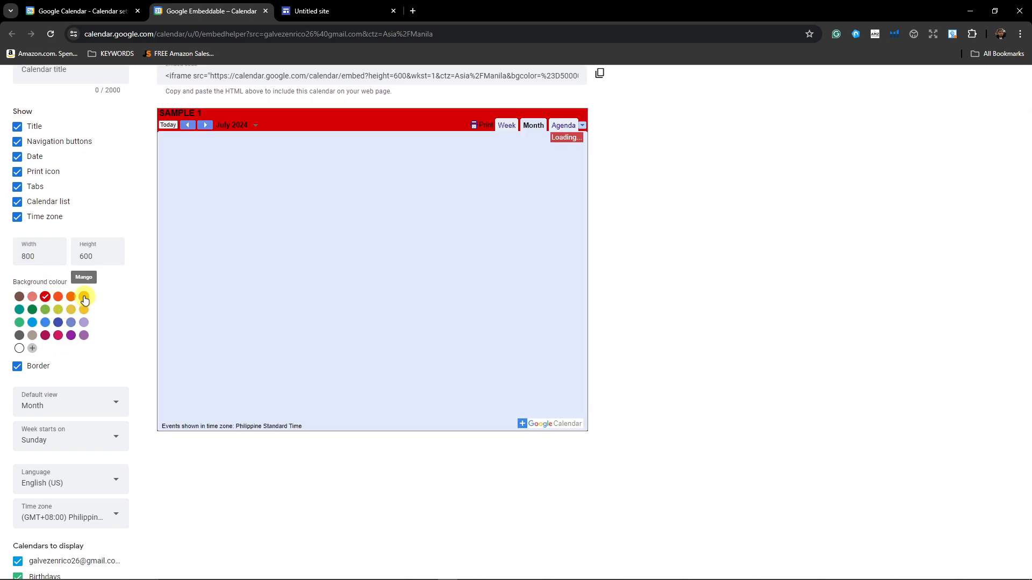
{"action": "left_click", "coordinate": [84, 299]}
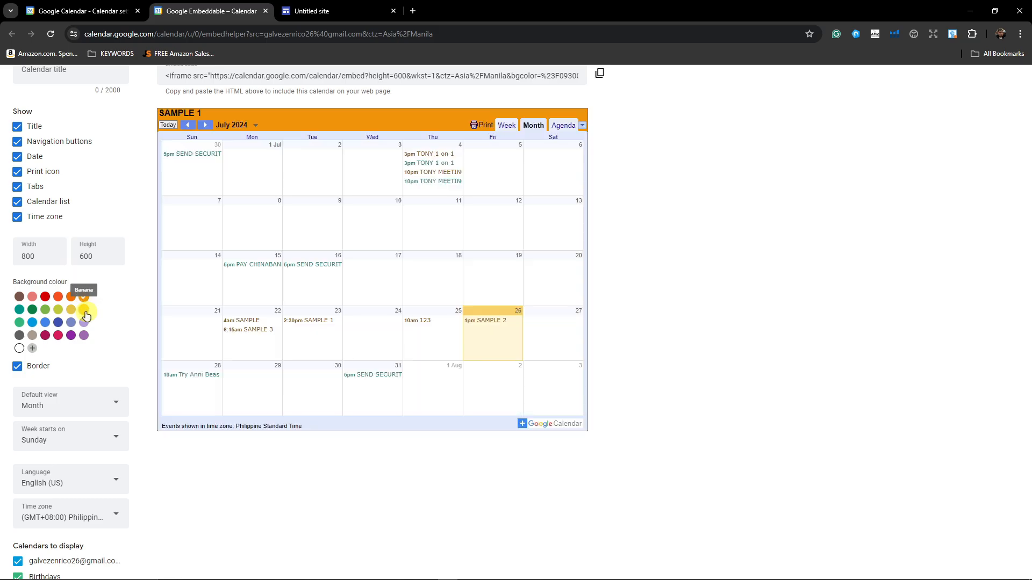
{"action": "left_click", "coordinate": [32, 311]}
- Look through the default view, week start and language options for the embedded calendar
{"action": "scroll", "coordinate": [108, 328], "scroll_direction": "down", "scroll_amount": 1}
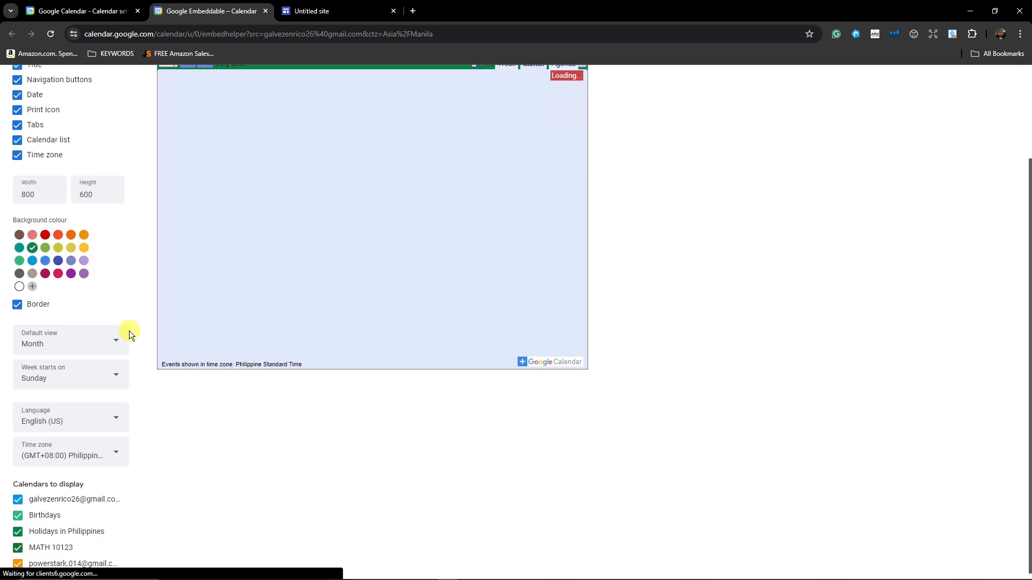
{"action": "left_click", "coordinate": [112, 336]}
{"action": "left_click", "coordinate": [112, 336]}
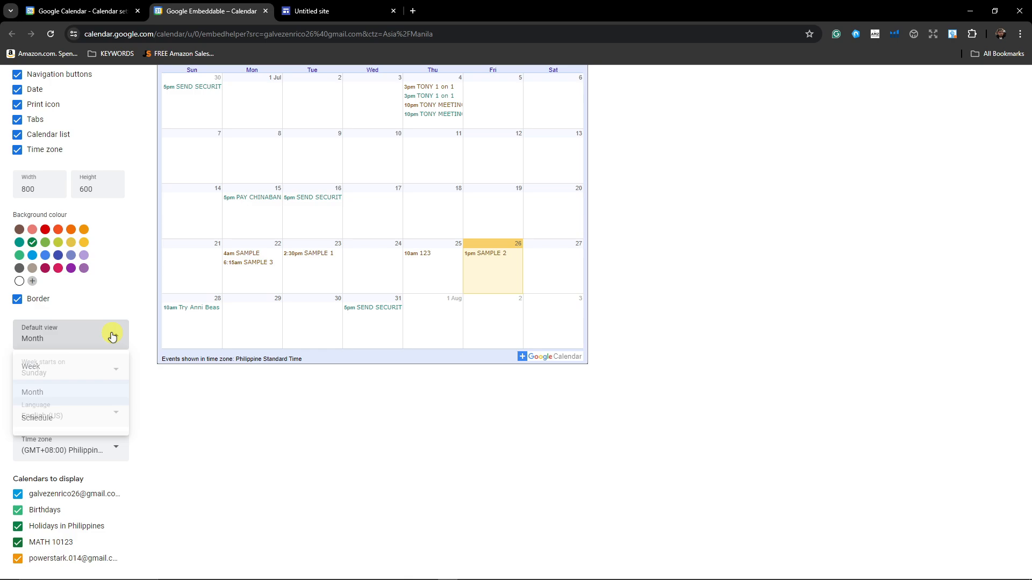
{"action": "left_click", "coordinate": [111, 371]}
{"action": "left_click", "coordinate": [111, 375]}
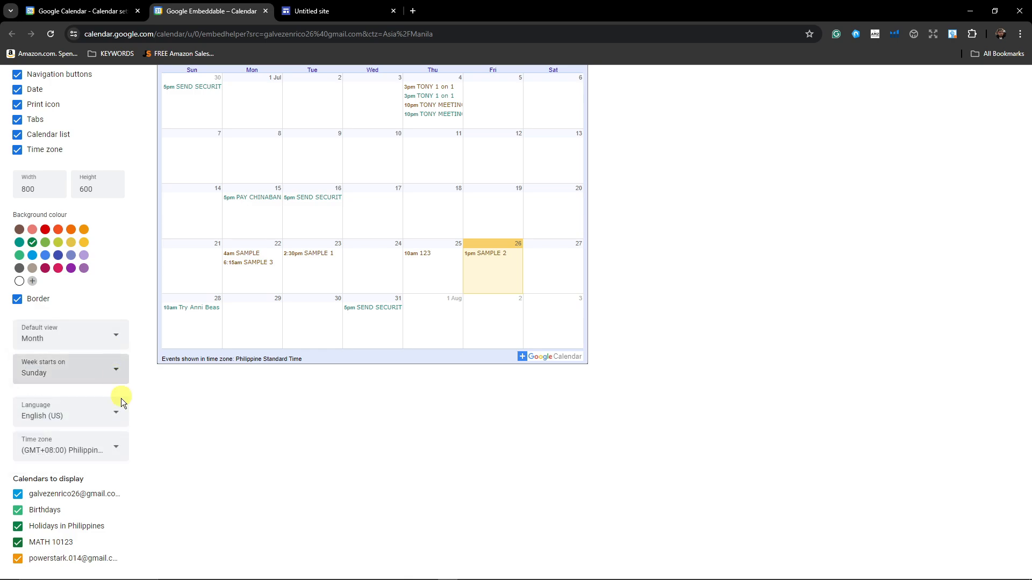
{"action": "left_click", "coordinate": [111, 420]}
{"action": "left_click", "coordinate": [110, 421]}
{"action": "left_click", "coordinate": [155, 429]}
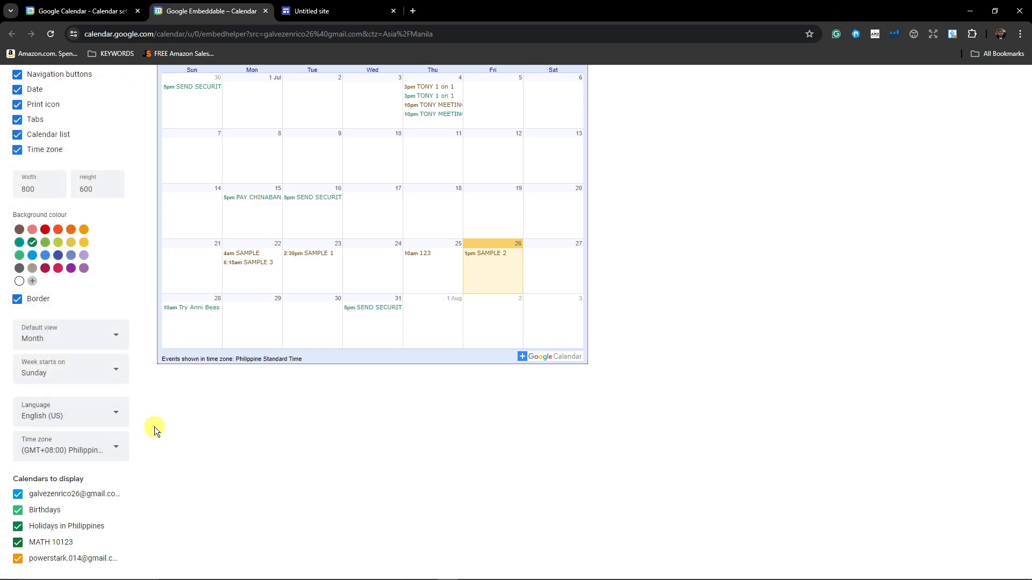
- Exclude the owner's main calendar, Birthdays, Holidays in Philippines and MATH 10123 from the calendars to display, leaving only the shared account's calendar
{"action": "scroll", "coordinate": [166, 439], "scroll_direction": "down", "scroll_amount": 1}
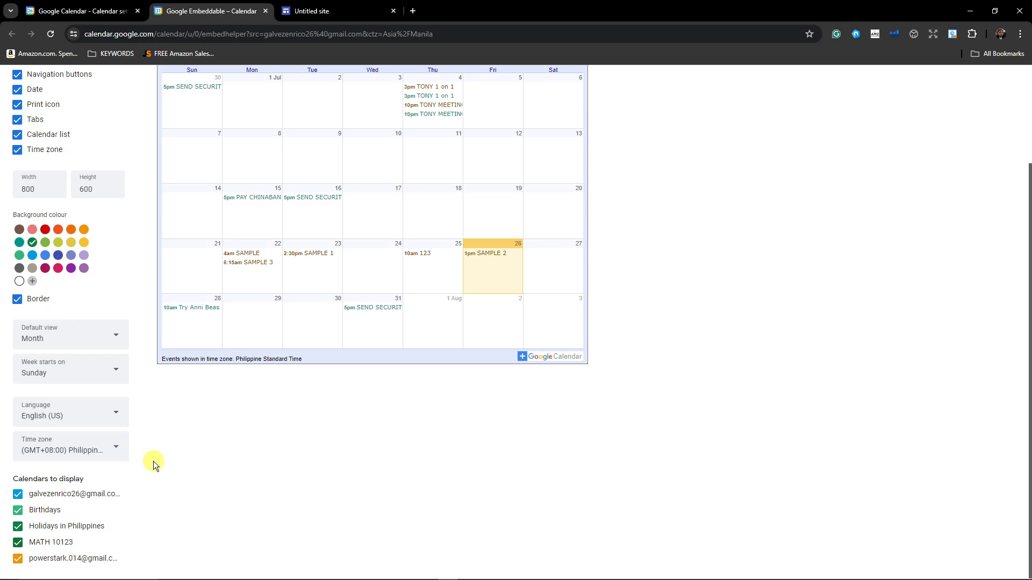
{"action": "left_click", "coordinate": [18, 510]}
{"action": "left_click", "coordinate": [18, 526]}
{"action": "left_click", "coordinate": [18, 544]}
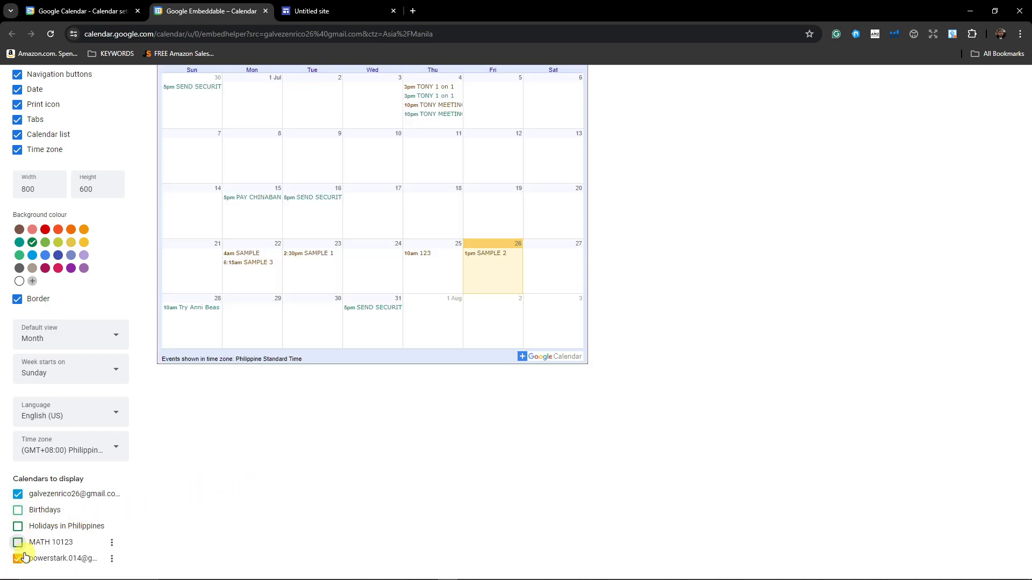
{"action": "left_click", "coordinate": [17, 494]}
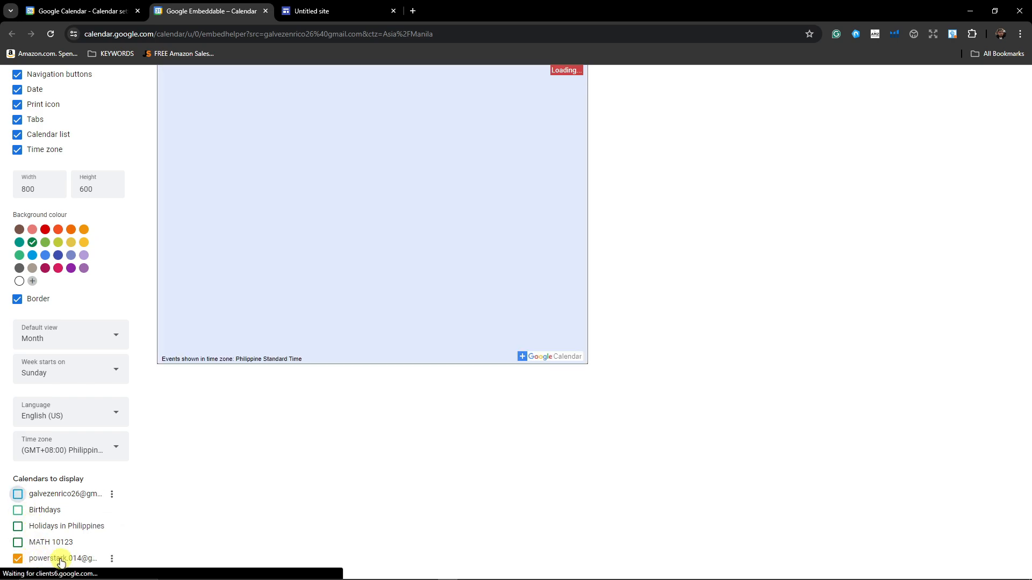
- Copy the customised calendar's embed code
{"action": "scroll", "coordinate": [133, 508], "scroll_direction": "up", "scroll_amount": 3}
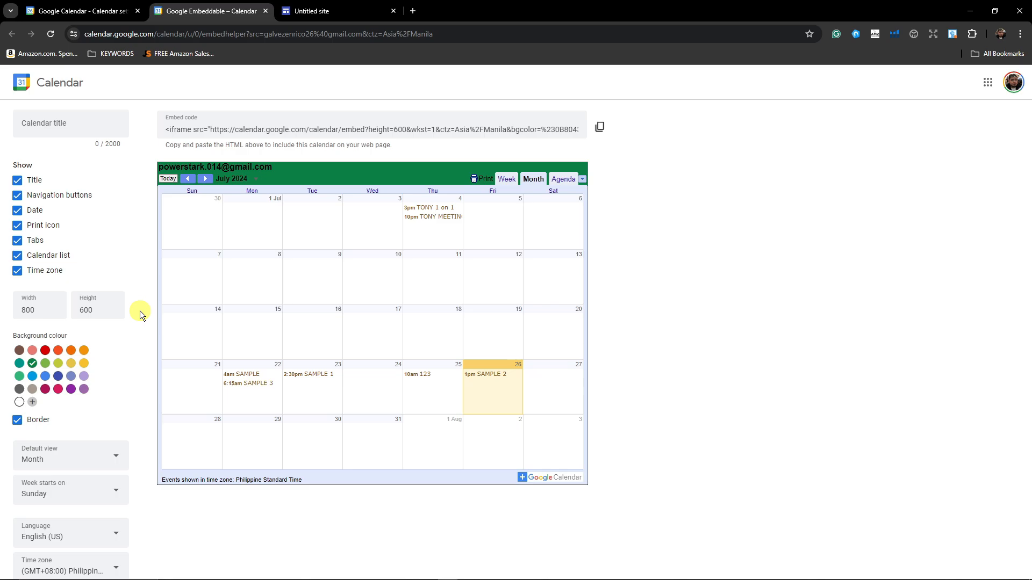
{"action": "left_click", "coordinate": [599, 128]}
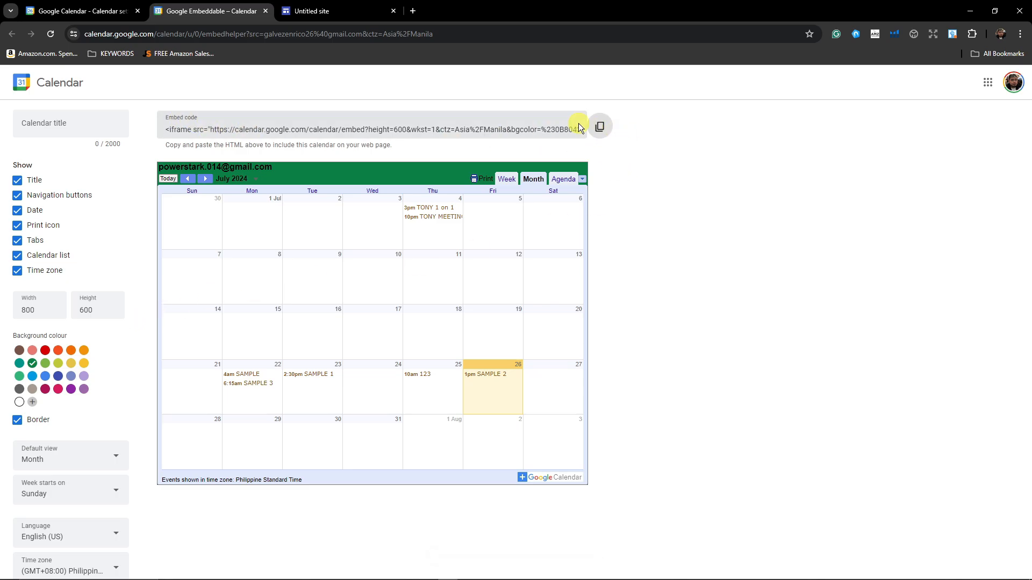
{"action": "left_click", "coordinate": [599, 133]}
- Switch to Google Sites, embed the customised calendar from the copied code below the SAMPLE CALENDAR header, and enlarge it across the content area
{"action": "left_click", "coordinate": [342, 7]}
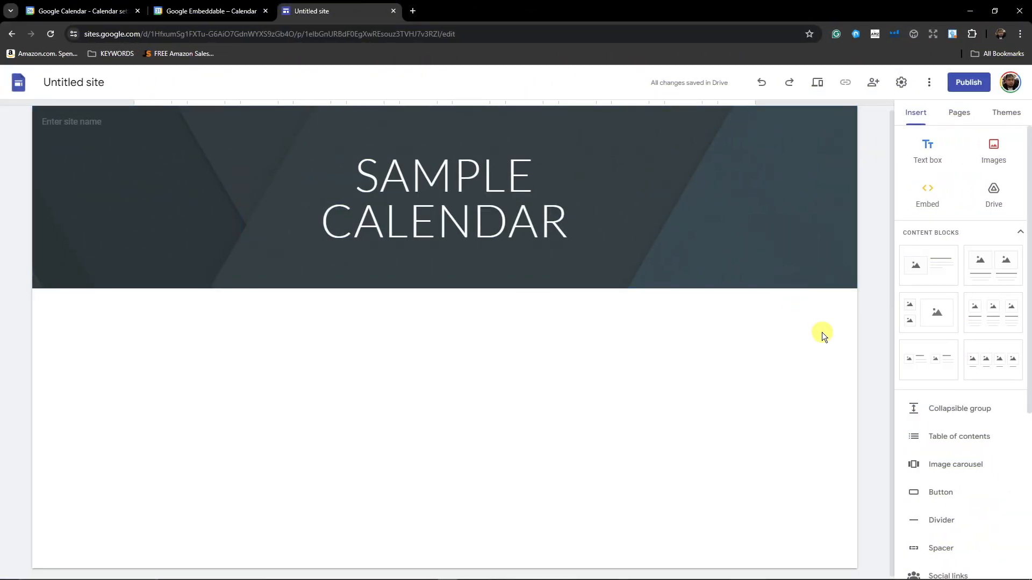
{"action": "left_click", "coordinate": [928, 197]}
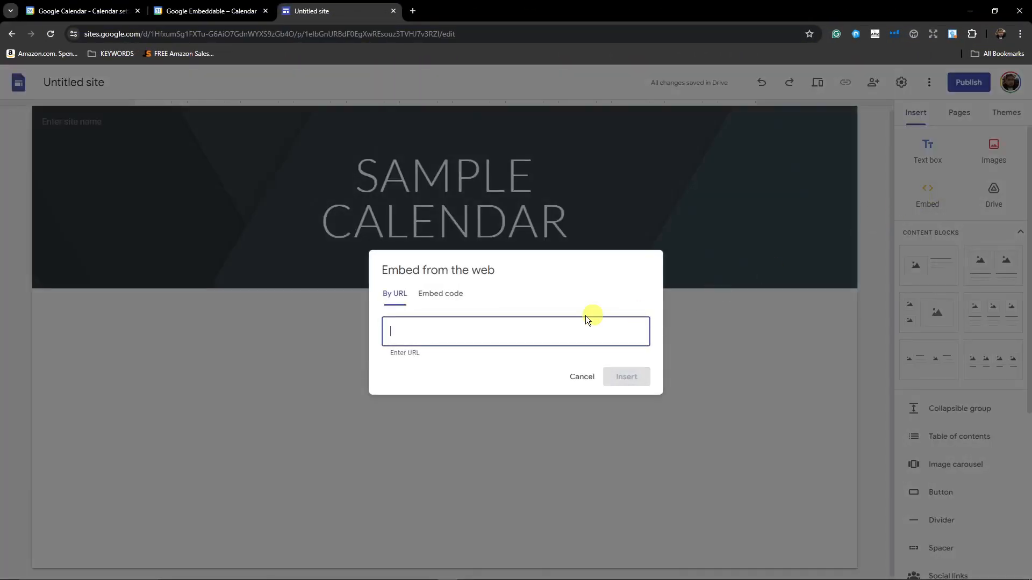
{"action": "left_click", "coordinate": [438, 295]}
{"action": "key", "text": "ctrl+v"}
{"action": "left_click", "coordinate": [634, 394]}
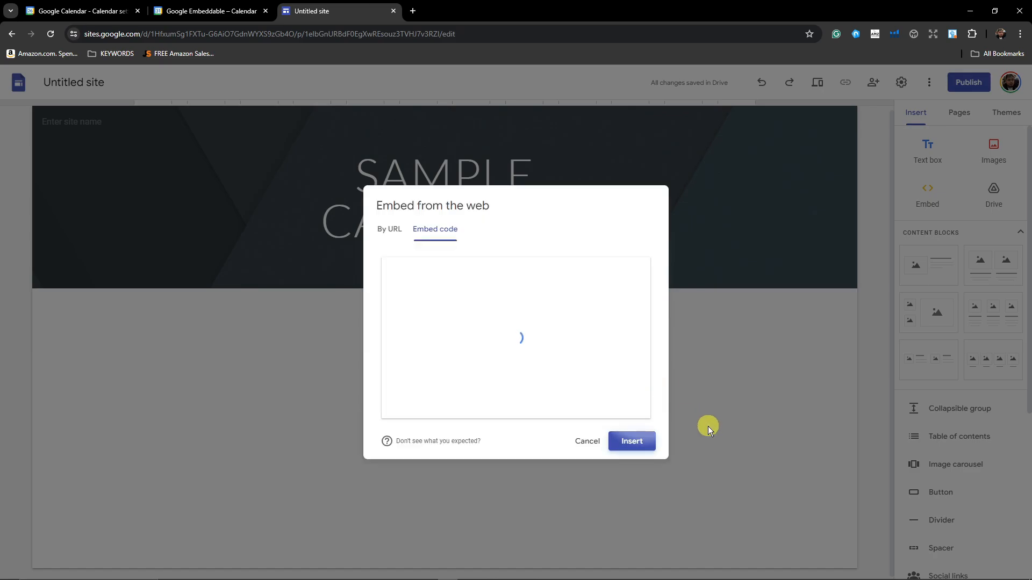
{"action": "left_click", "coordinate": [639, 442]}
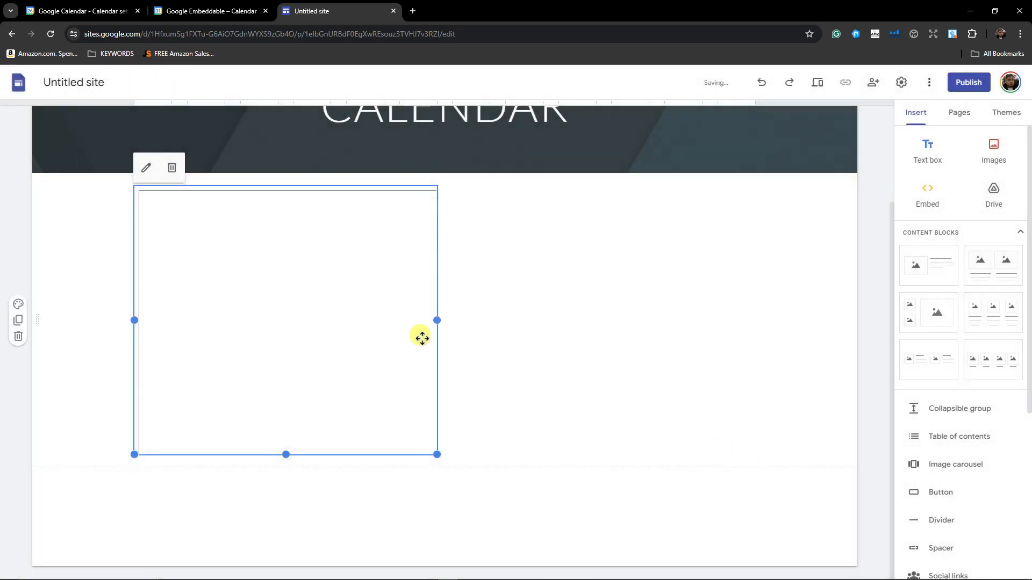
{"action": "left_click_drag", "start_coordinate": [437, 455], "coordinate": [802, 485]}
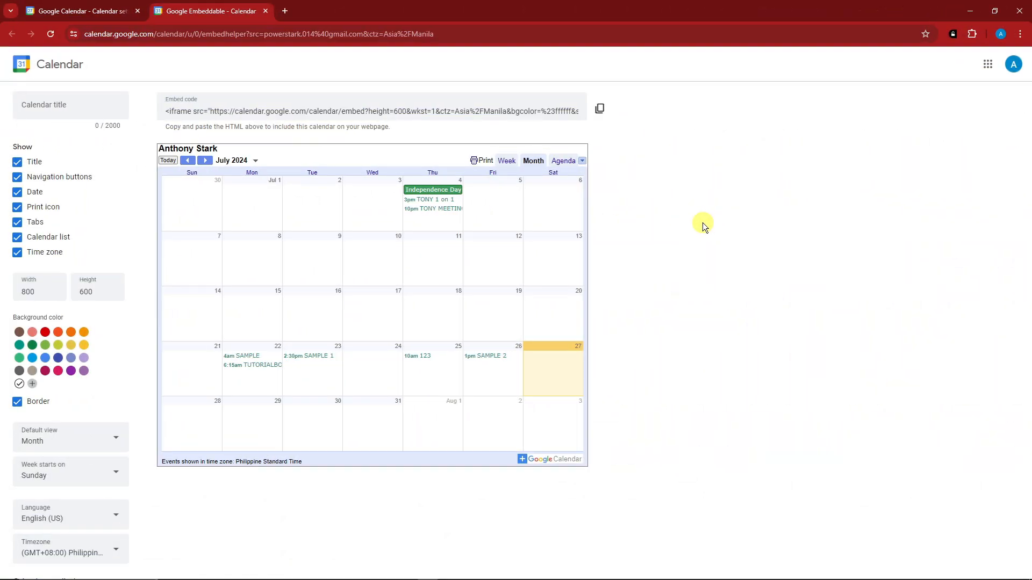
- On the other account's embed customisation page, look over the settings, the week and month views and the preview's calendar list
{"action": "scroll", "coordinate": [662, 265], "scroll_direction": "down", "scroll_amount": 2}
{"action": "scroll", "coordinate": [662, 265], "scroll_direction": "up", "scroll_amount": 2}
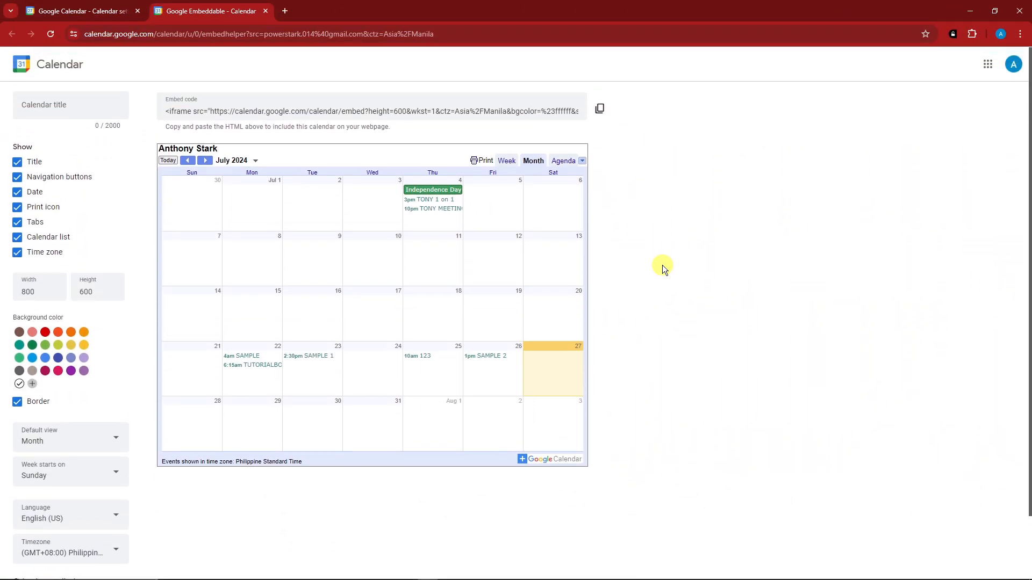
{"action": "scroll", "coordinate": [663, 266], "scroll_direction": "down", "scroll_amount": 2}
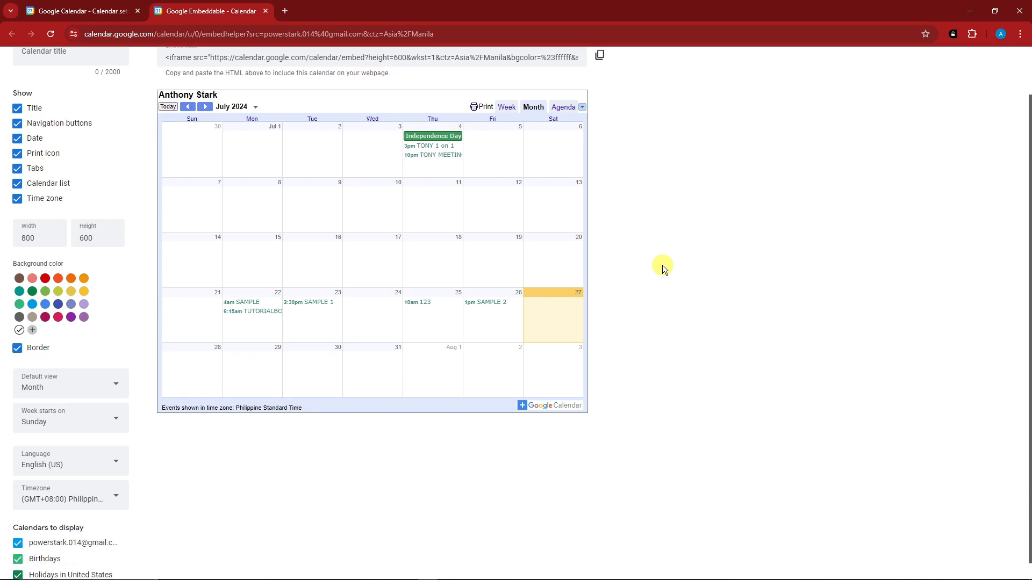
{"action": "scroll", "coordinate": [662, 266], "scroll_direction": "up", "scroll_amount": 2}
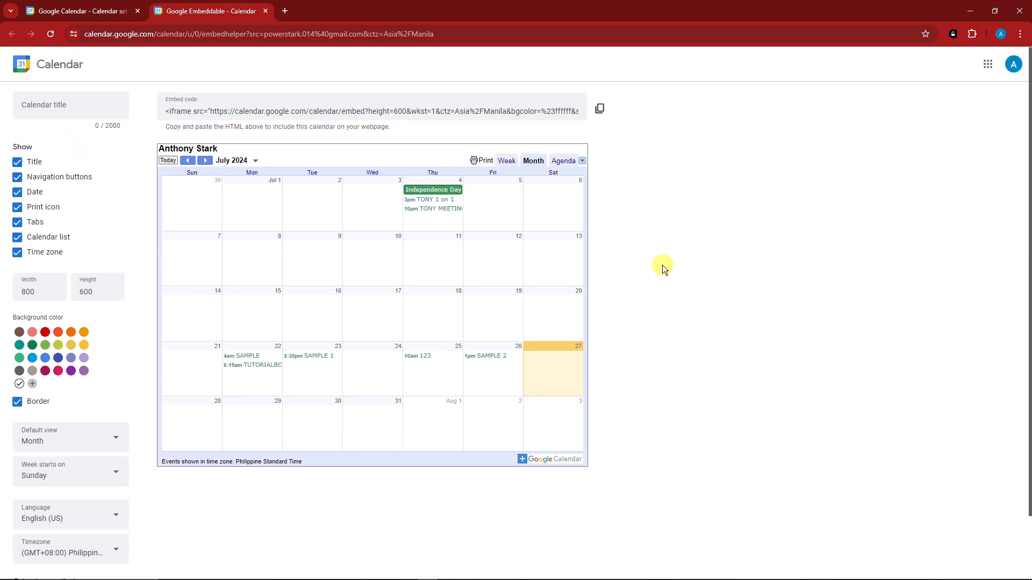
{"action": "left_click", "coordinate": [506, 166]}
{"action": "left_click", "coordinate": [536, 162]}
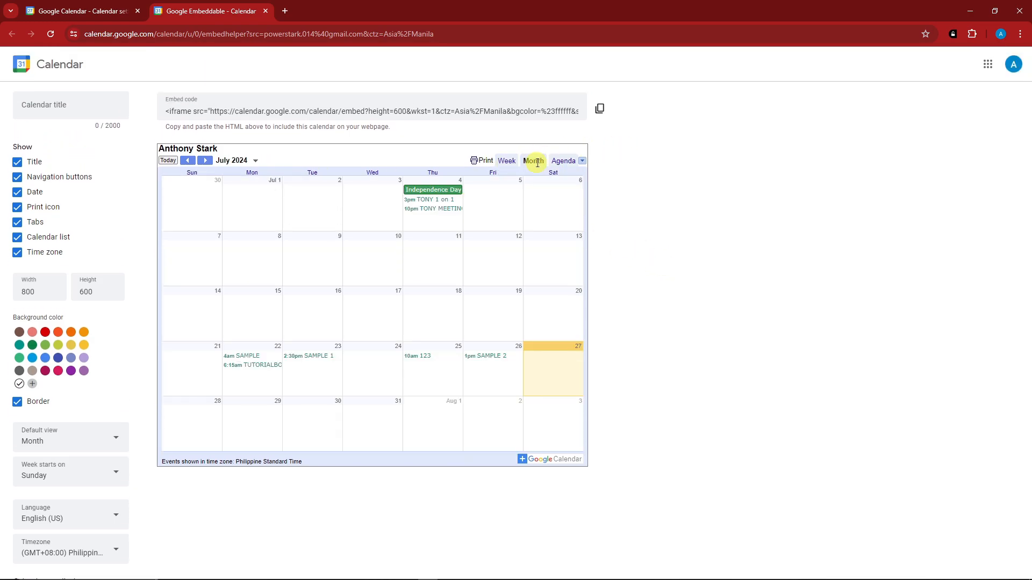
{"action": "left_click", "coordinate": [582, 161]}
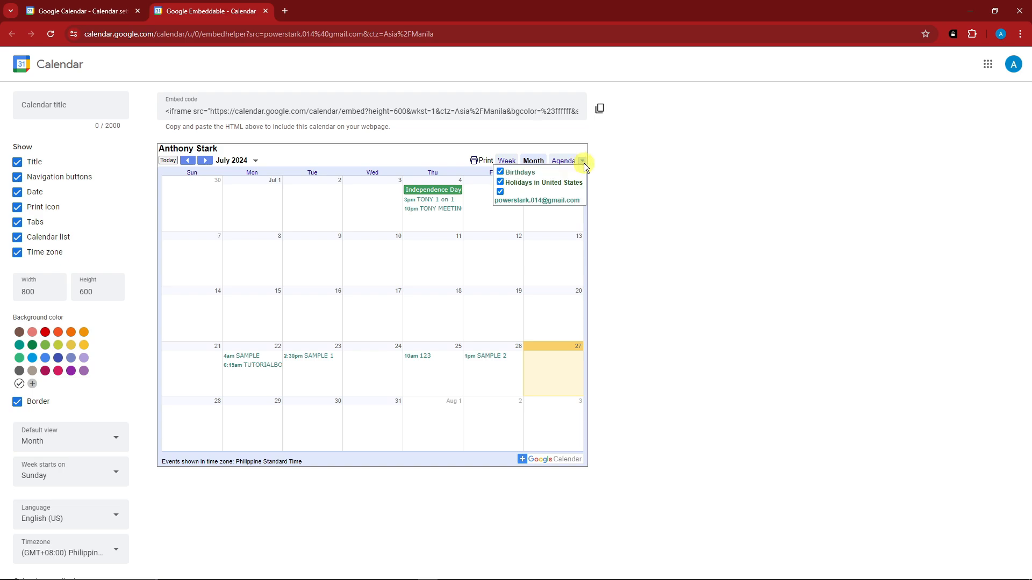
{"action": "left_click", "coordinate": [583, 162]}
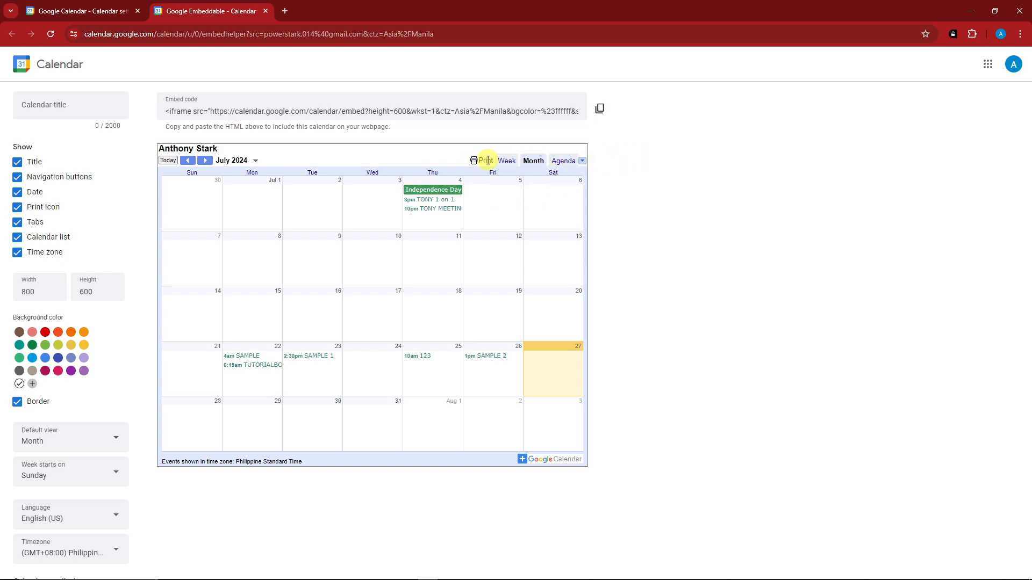
- Set the embedded calendar's title to TUTORIALBOXX and highlight it in the preview
{"action": "left_click", "coordinate": [81, 107]}
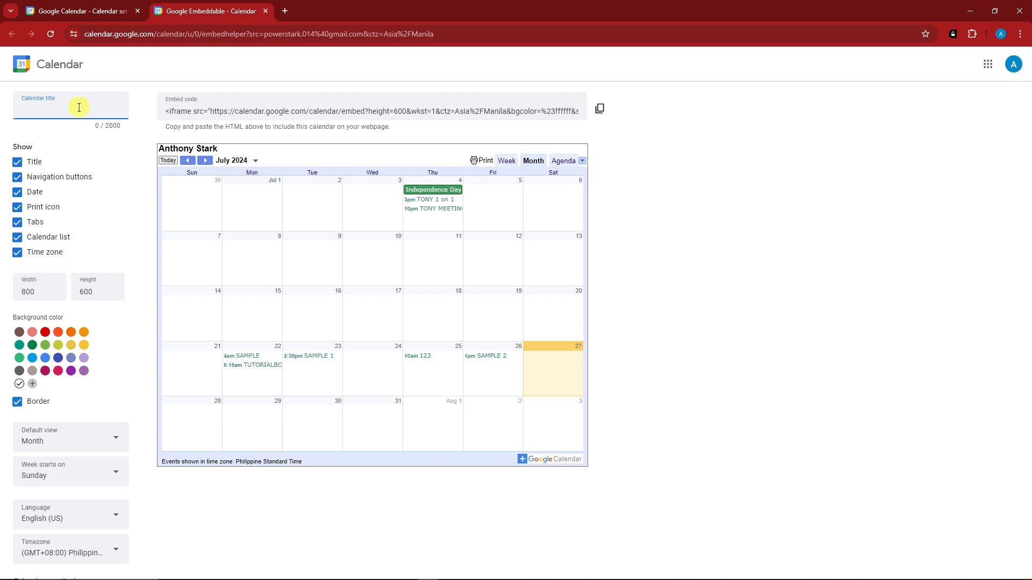
{"action": "type", "text": "TUTOR"}
{"action": "key", "text": "BackSpace"}
{"action": "key", "text": "BackSpace"}
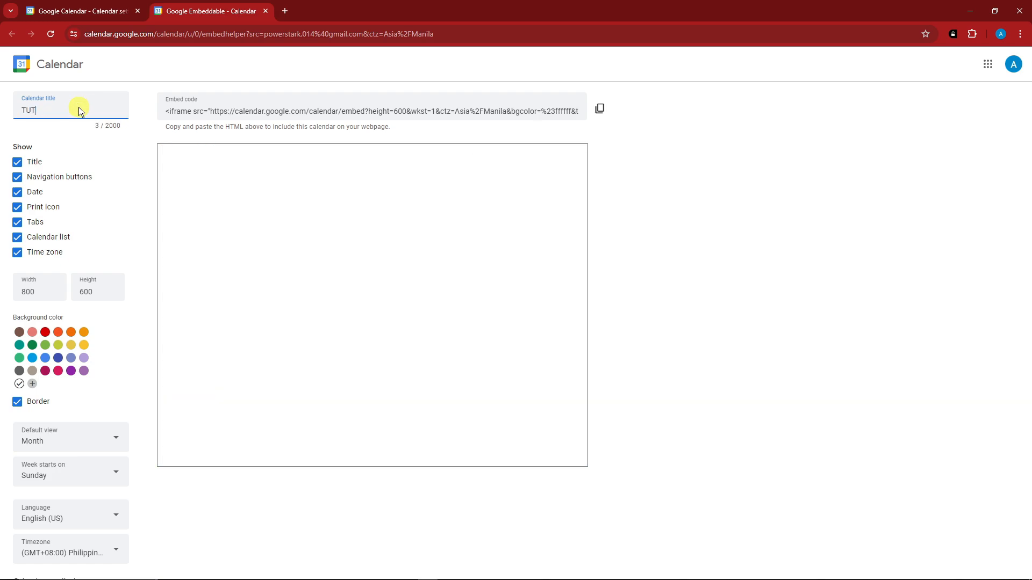
{"action": "type", "text": "ORIALBOXX"}
{"action": "left_click_drag", "start_coordinate": [227, 152], "coordinate": [155, 151]}
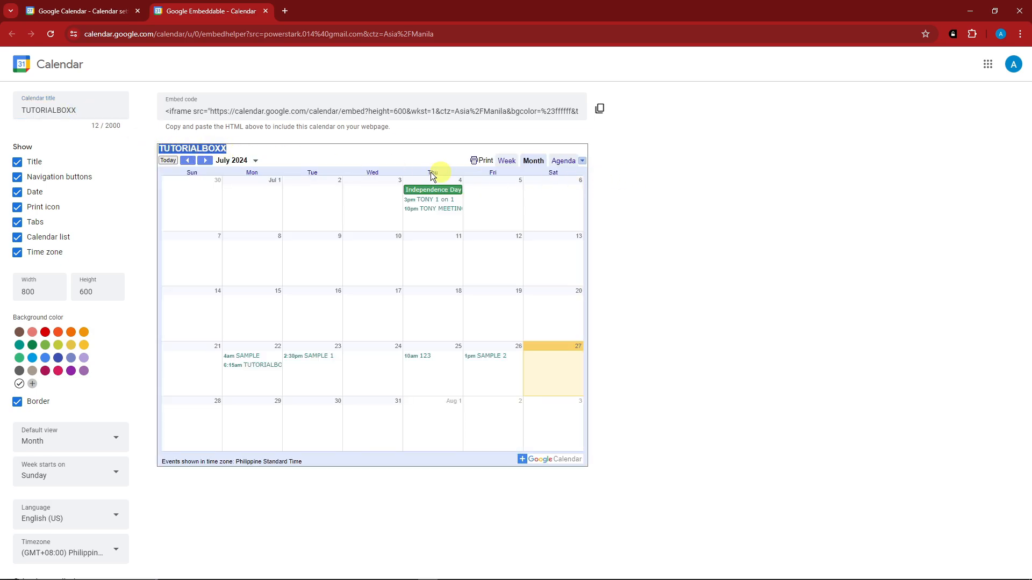
- Check the date picker in the calendar preview, and hide the title and date from the embedded calendar
{"action": "left_click", "coordinate": [255, 161]}
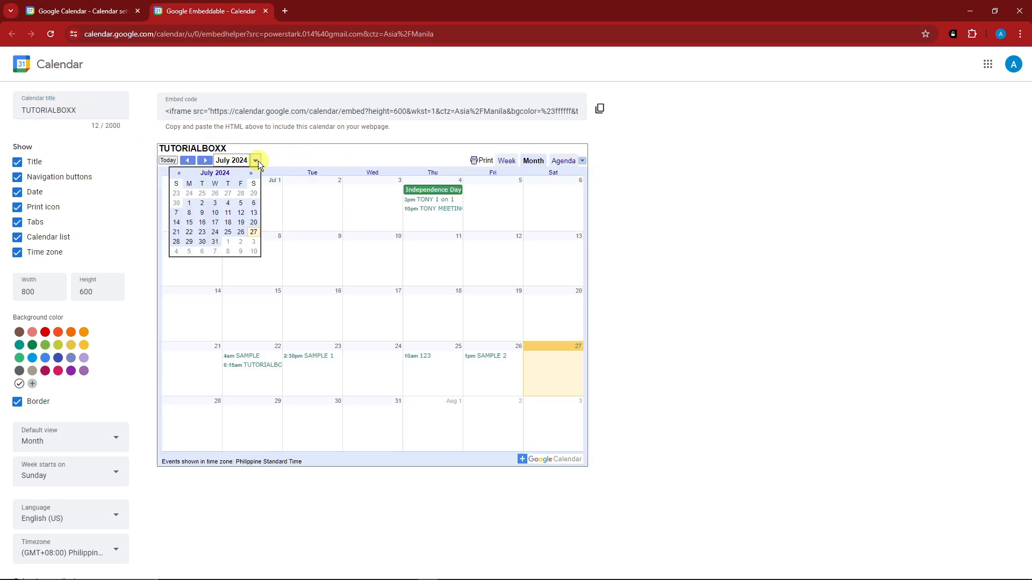
{"action": "left_click", "coordinate": [189, 161]}
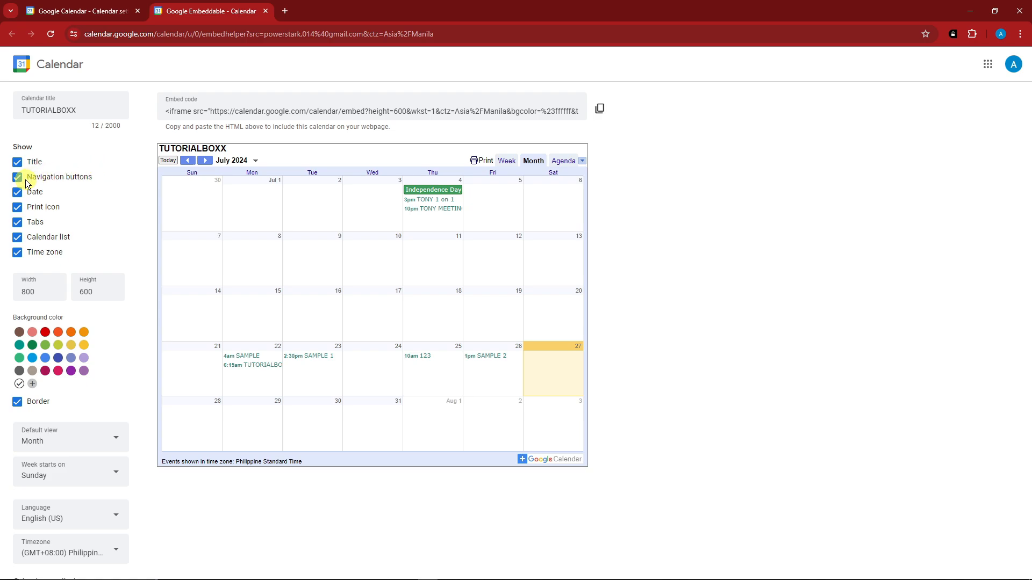
{"action": "left_click", "coordinate": [17, 162]}
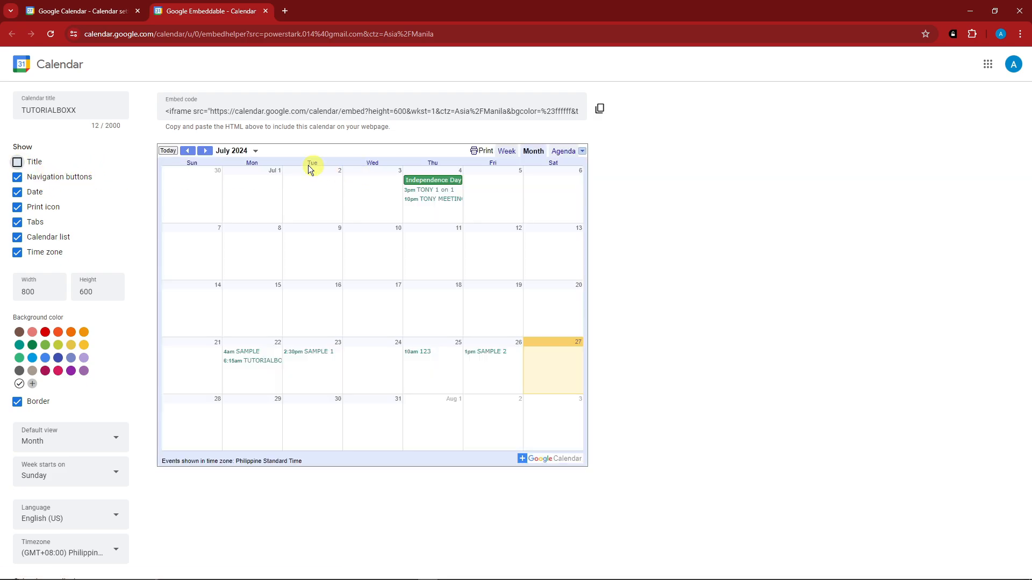
{"action": "left_click", "coordinate": [18, 193]}
- View the details of the 123 and SAMPLE 1 events in the calendar preview, and close them
{"action": "left_click", "coordinate": [427, 357]}
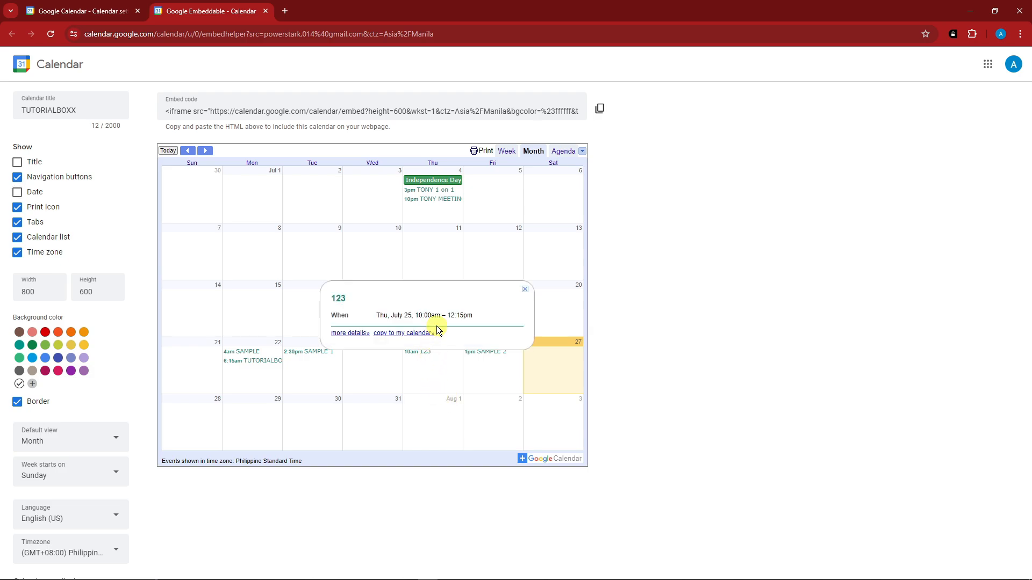
{"action": "left_click", "coordinate": [305, 352]}
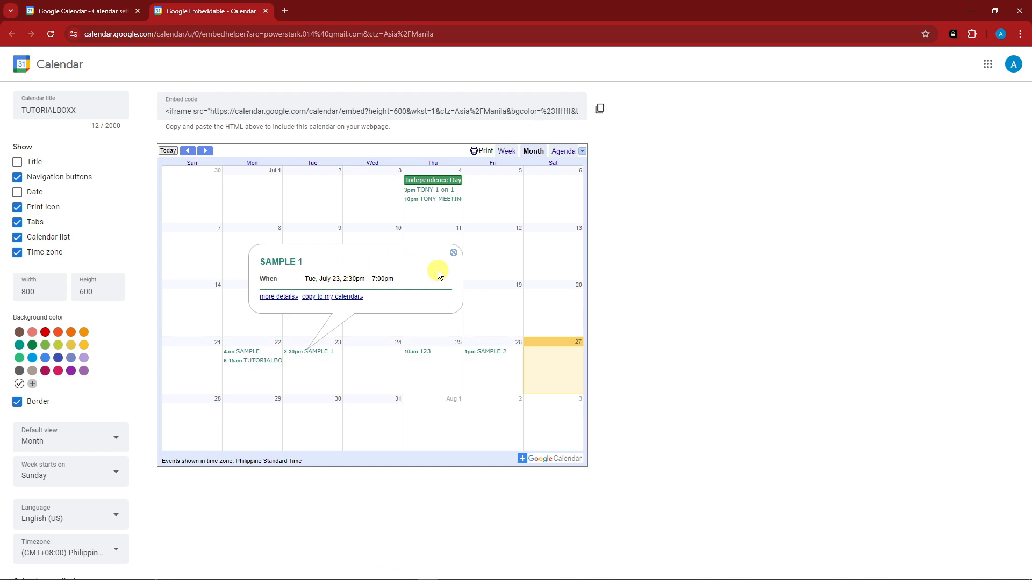
{"action": "left_click", "coordinate": [454, 253]}
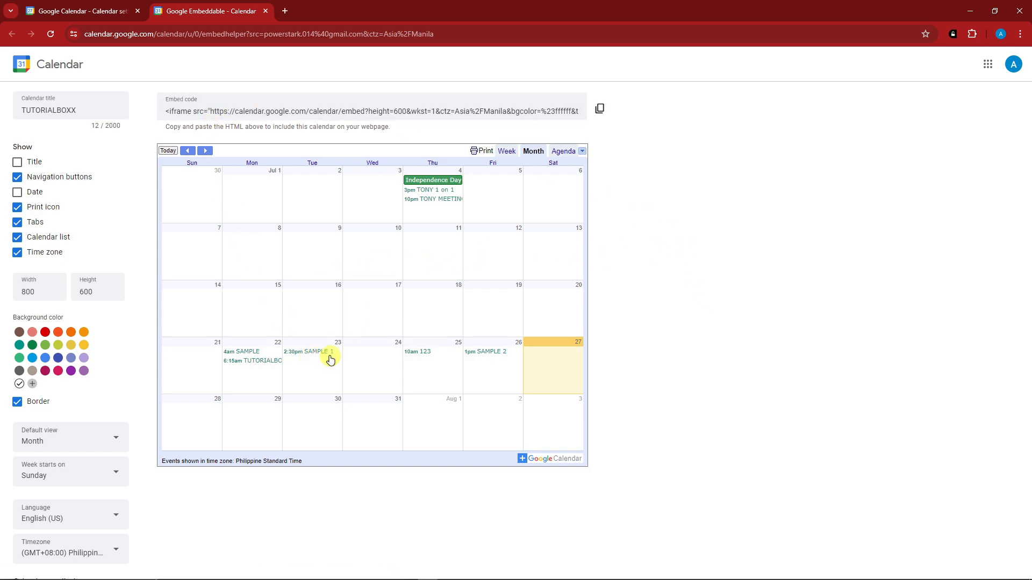
- Set the embedded calendar's width to 810 and its height to 900
{"action": "left_click", "coordinate": [45, 292]}
{"action": "left_click", "coordinate": [55, 290]}
{"action": "left_click", "coordinate": [56, 290]}
{"action": "left_click", "coordinate": [56, 291]}
{"action": "left_click", "coordinate": [56, 291]}
{"action": "left_click", "coordinate": [56, 290]}
{"action": "left_click", "coordinate": [55, 290]}
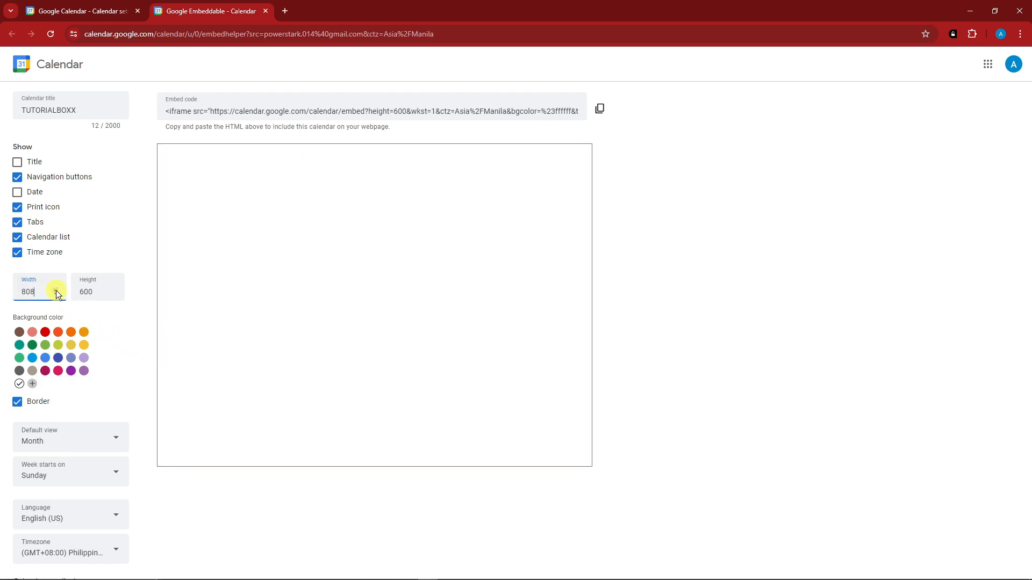
{"action": "left_click", "coordinate": [56, 290]}
{"action": "left_click", "coordinate": [55, 290]}
{"action": "double_click", "coordinate": [82, 292]}
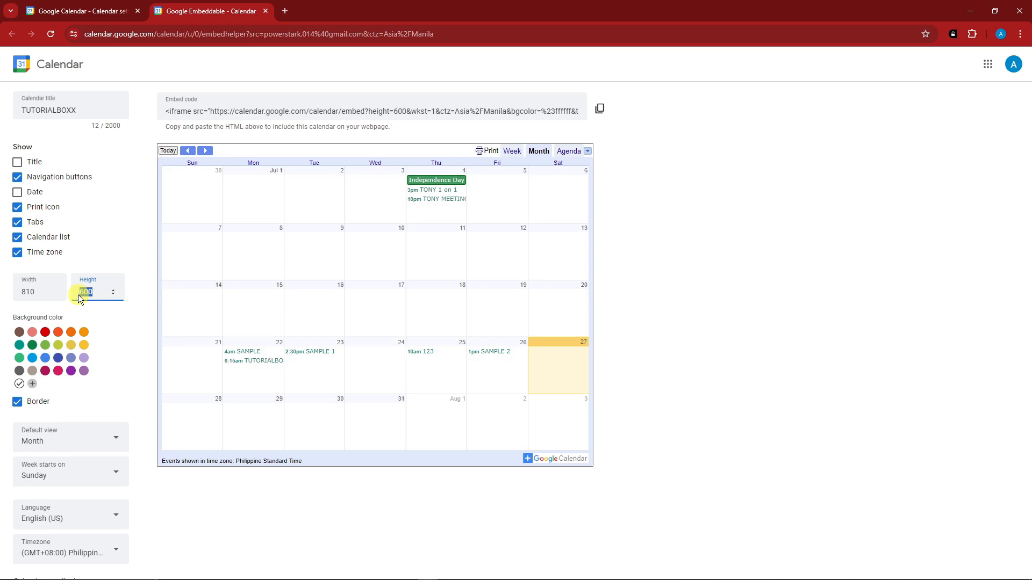
{"action": "type", "text": "900"}
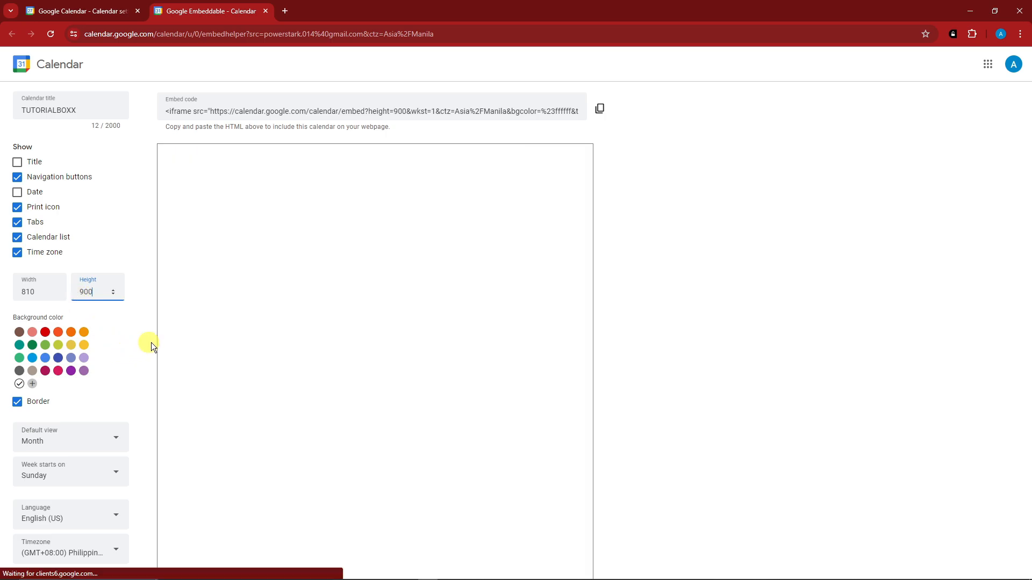
- Turn off the border around the embedded calendar and check the resized preview
{"action": "scroll", "coordinate": [315, 283], "scroll_direction": "down", "scroll_amount": 1}
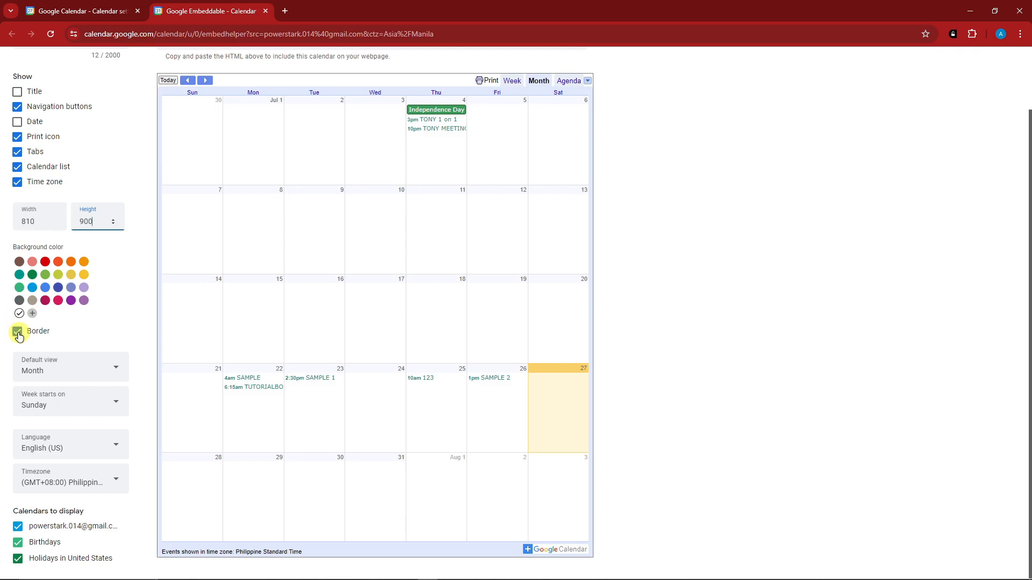
{"action": "left_click", "coordinate": [19, 333]}
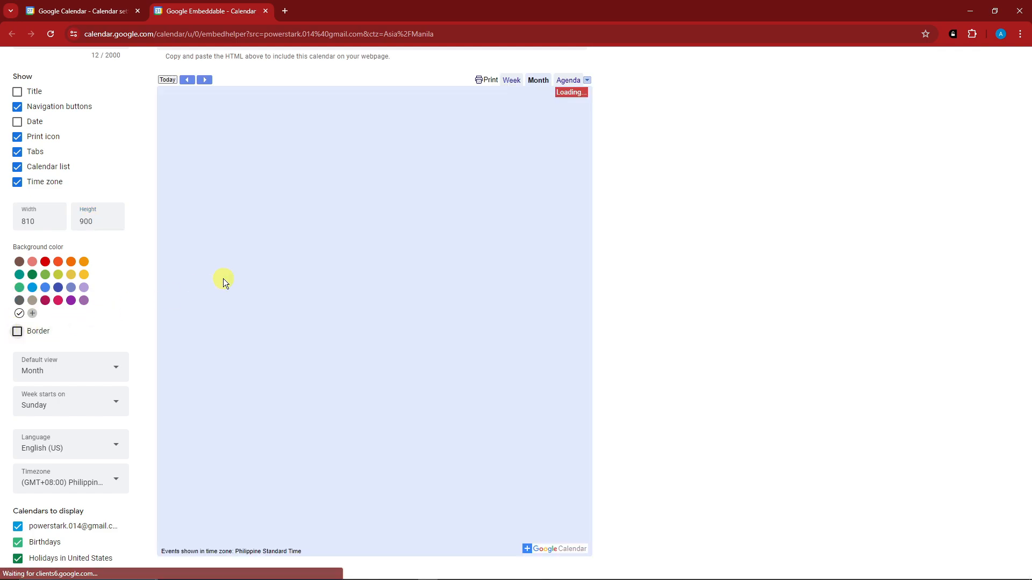
{"action": "scroll", "coordinate": [223, 279], "scroll_direction": "up", "scroll_amount": 1}
{"action": "scroll", "coordinate": [223, 279], "scroll_direction": "down", "scroll_amount": 1}
{"action": "scroll", "coordinate": [19, 295], "scroll_direction": "up", "scroll_amount": 1}
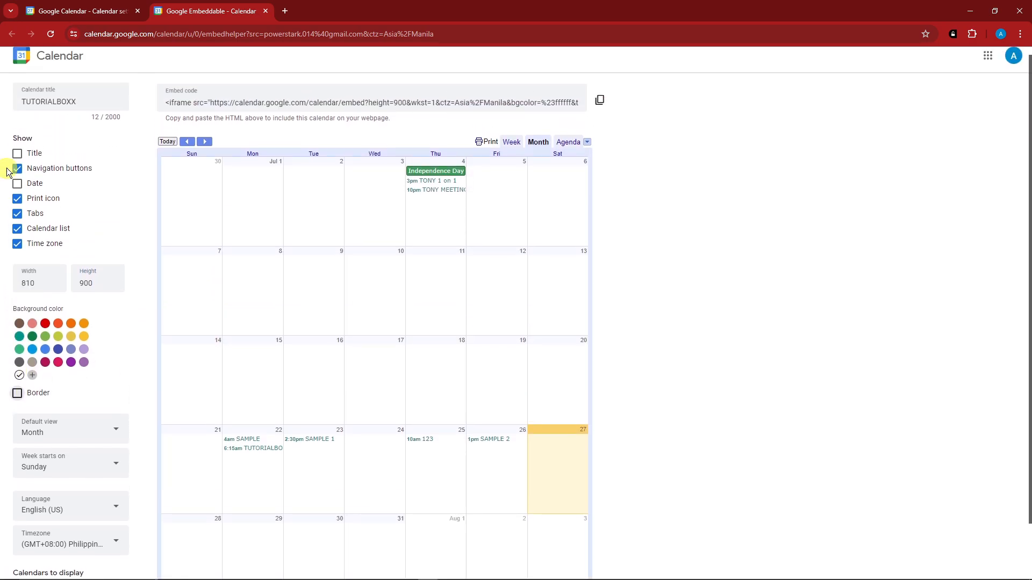
- Try an orange-red background color for the embedded calendar, and settle on Avocado
{"action": "scroll", "coordinate": [83, 352], "scroll_direction": "down", "scroll_amount": 1}
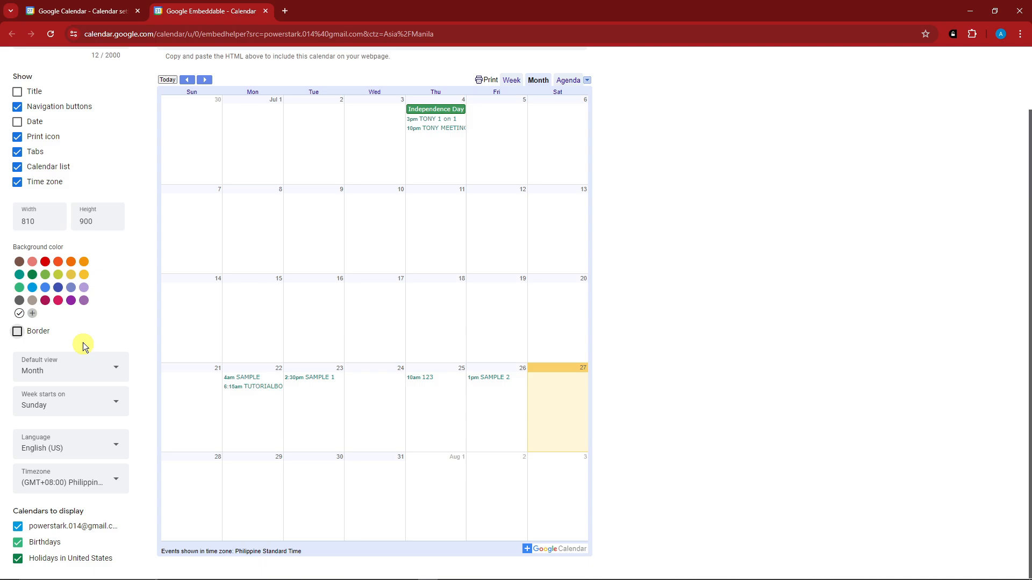
{"action": "left_click", "coordinate": [58, 270]}
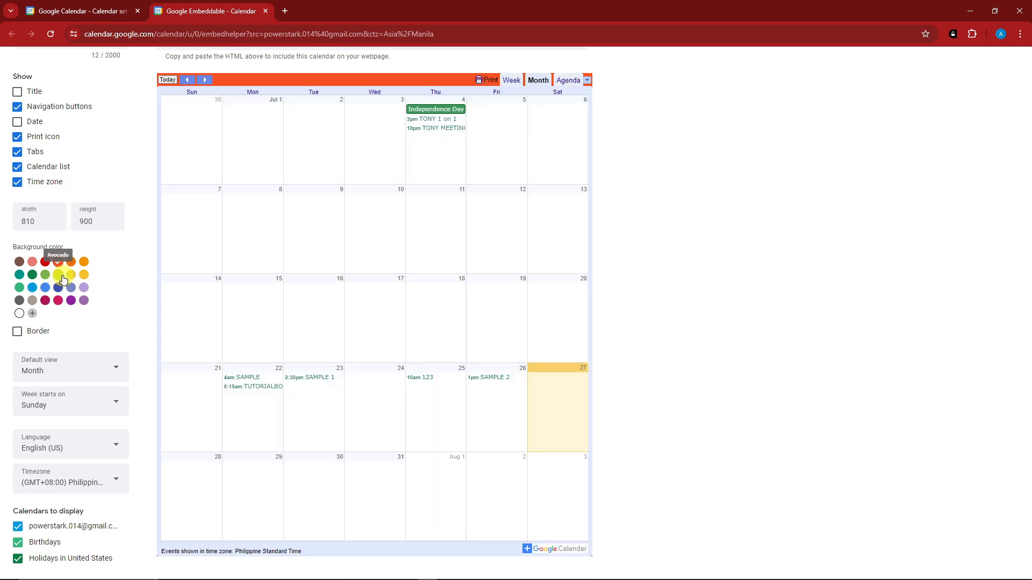
{"action": "left_click", "coordinate": [58, 275]}
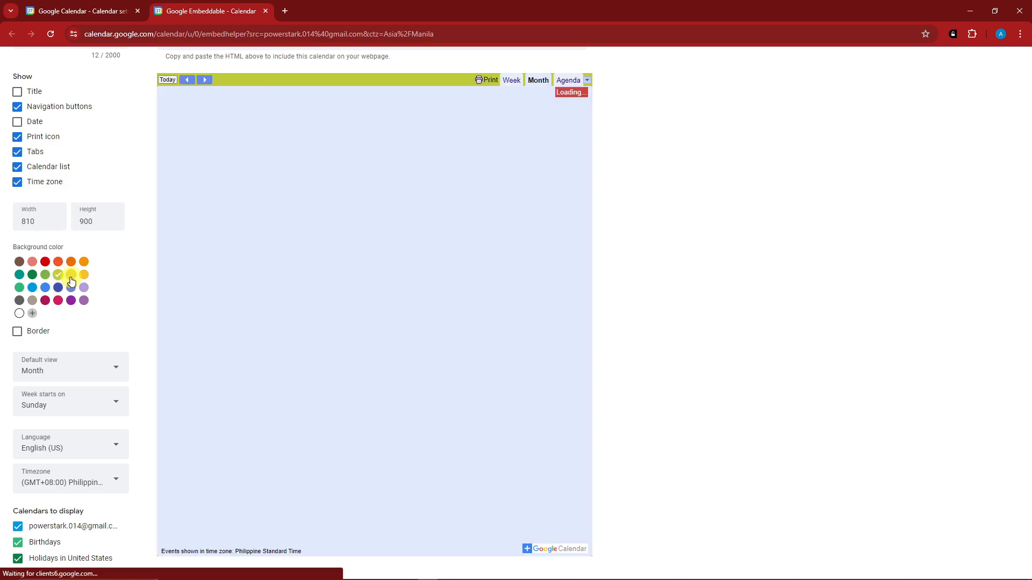
{"action": "scroll", "coordinate": [72, 282], "scroll_direction": "up", "scroll_amount": 1}
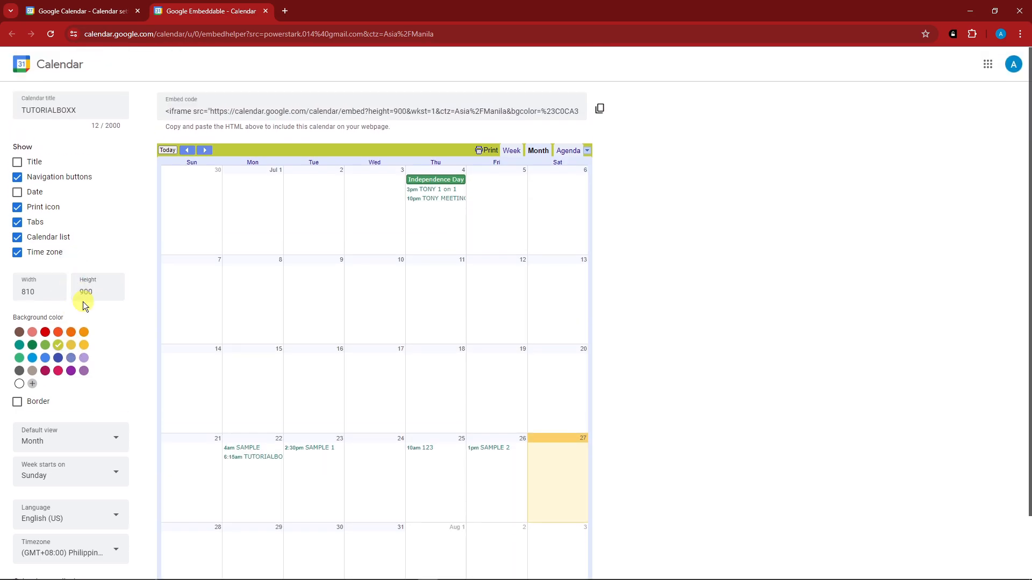
- Check the default view options, keeping Month, and copy the embed code of the customised calendar
{"action": "scroll", "coordinate": [82, 301], "scroll_direction": "down", "scroll_amount": 1}
{"action": "left_click", "coordinate": [106, 368]}
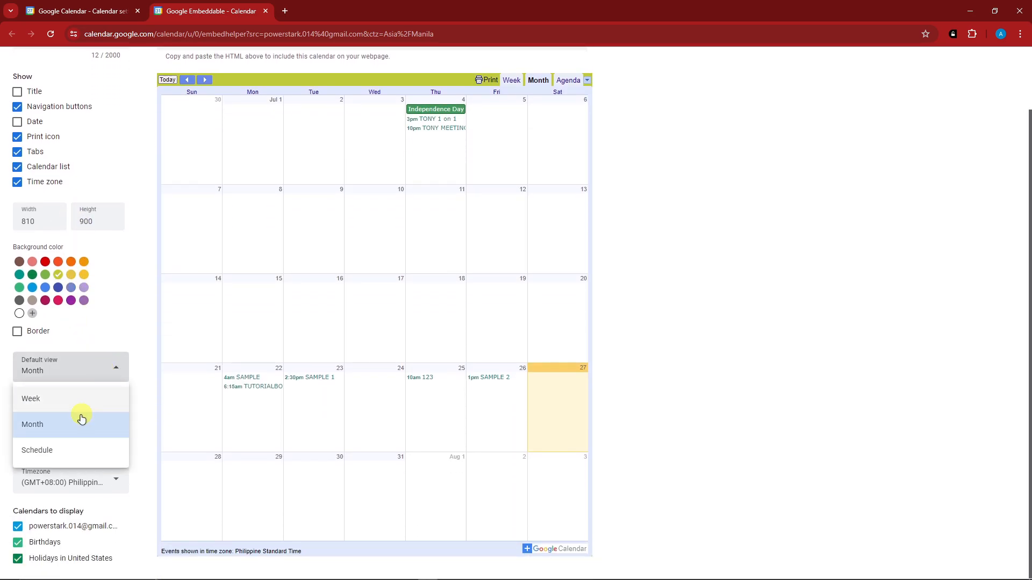
{"action": "left_click", "coordinate": [130, 322]}
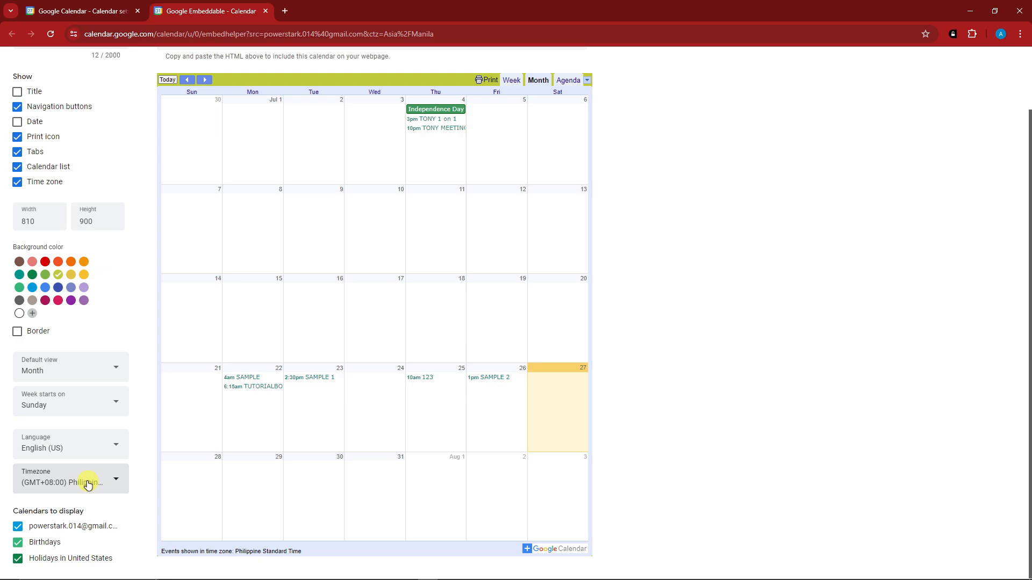
{"action": "scroll", "coordinate": [89, 482], "scroll_direction": "up", "scroll_amount": 1}
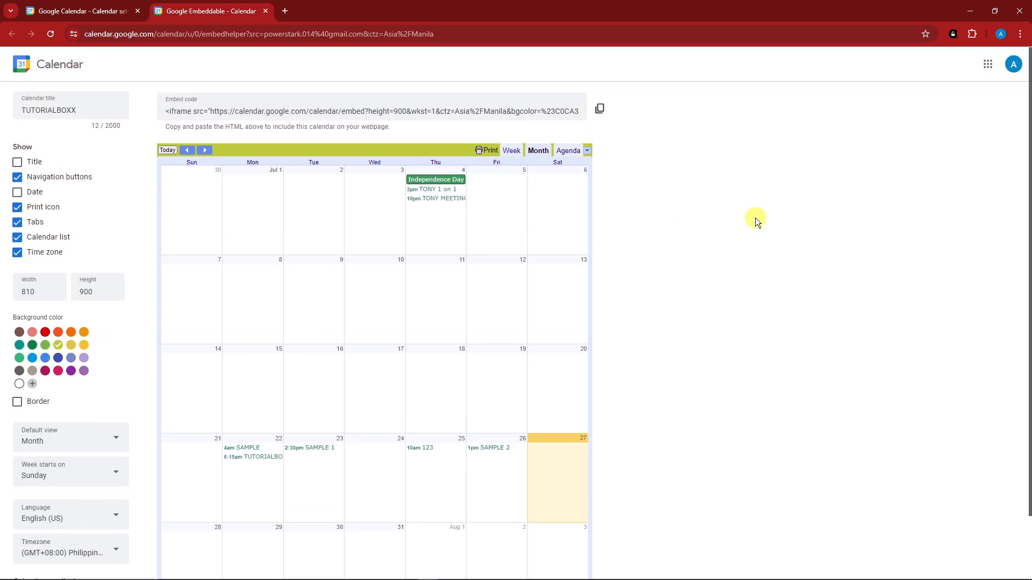
{"action": "left_click", "coordinate": [602, 111]}
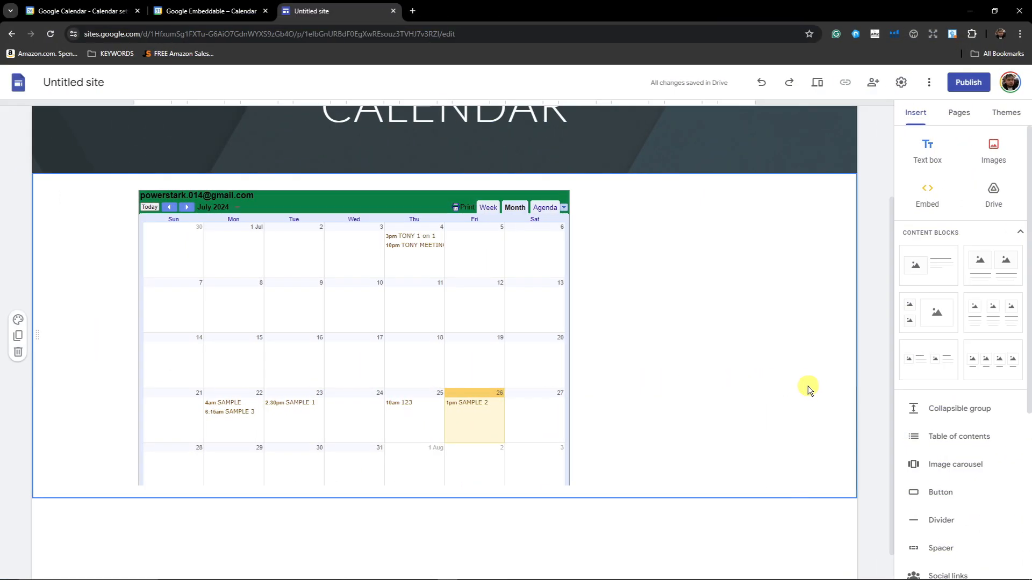
- Switch to the untitled Google Sites page and look over the calendar embedded below the SAMPLE CALENDAR header
{"action": "scroll", "coordinate": [809, 387], "scroll_direction": "down", "scroll_amount": 1}
{"action": "scroll", "coordinate": [813, 388], "scroll_direction": "up", "scroll_amount": 3}
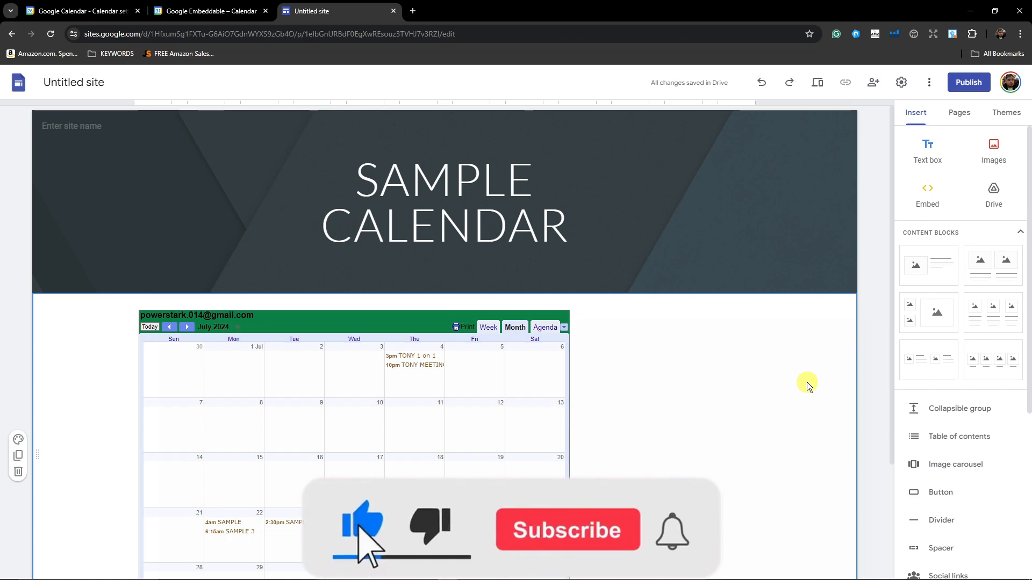
{"action": "scroll", "coordinate": [776, 381], "scroll_direction": "down", "scroll_amount": 3}
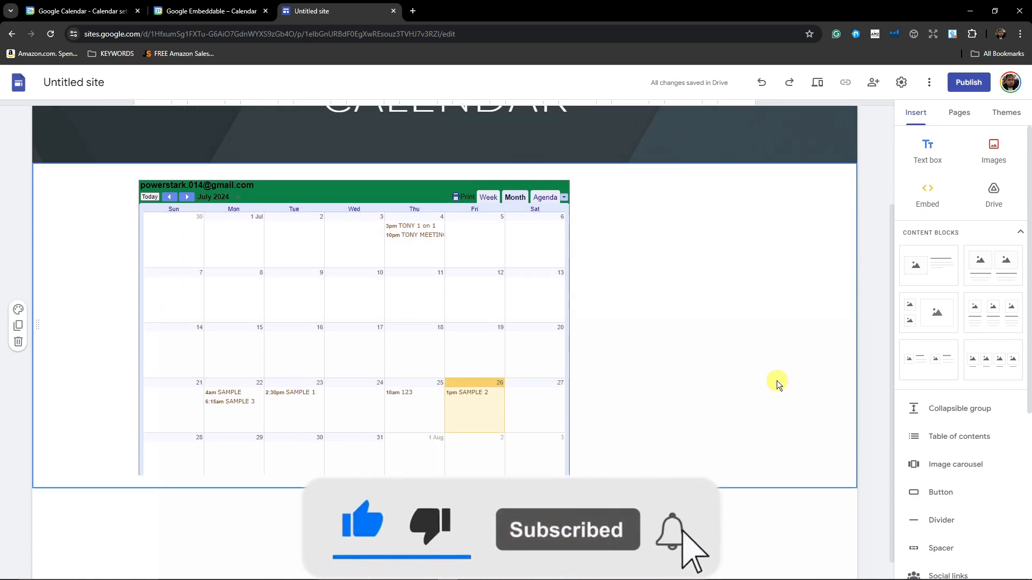